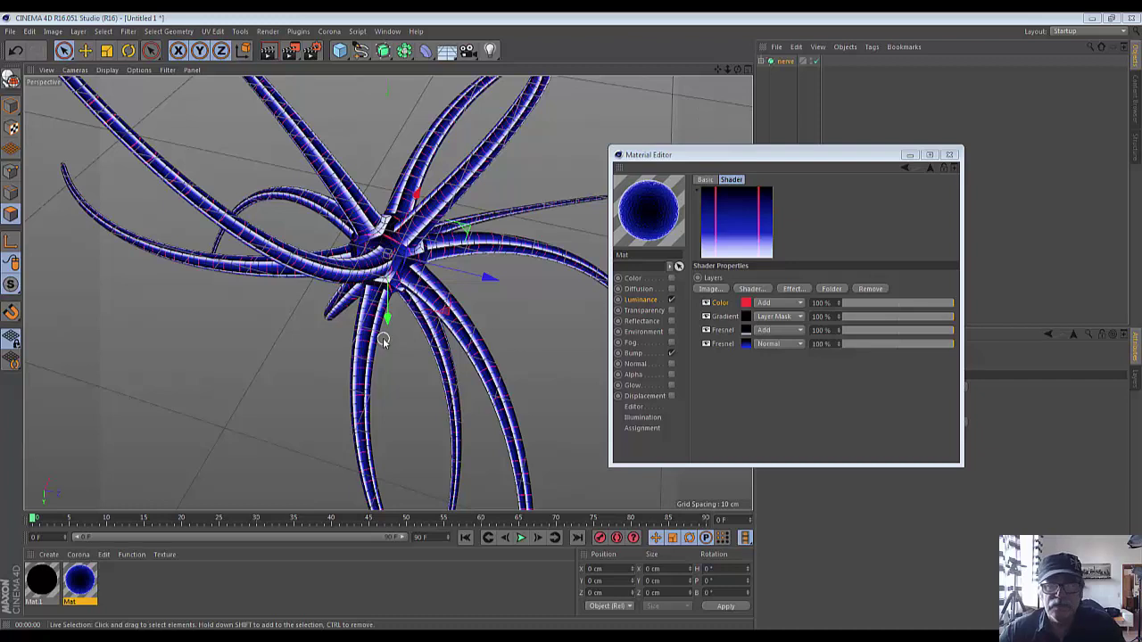
# Try an Array generator and an Instance of it, then close the Material Editor.
pyautogui.click(404, 54)
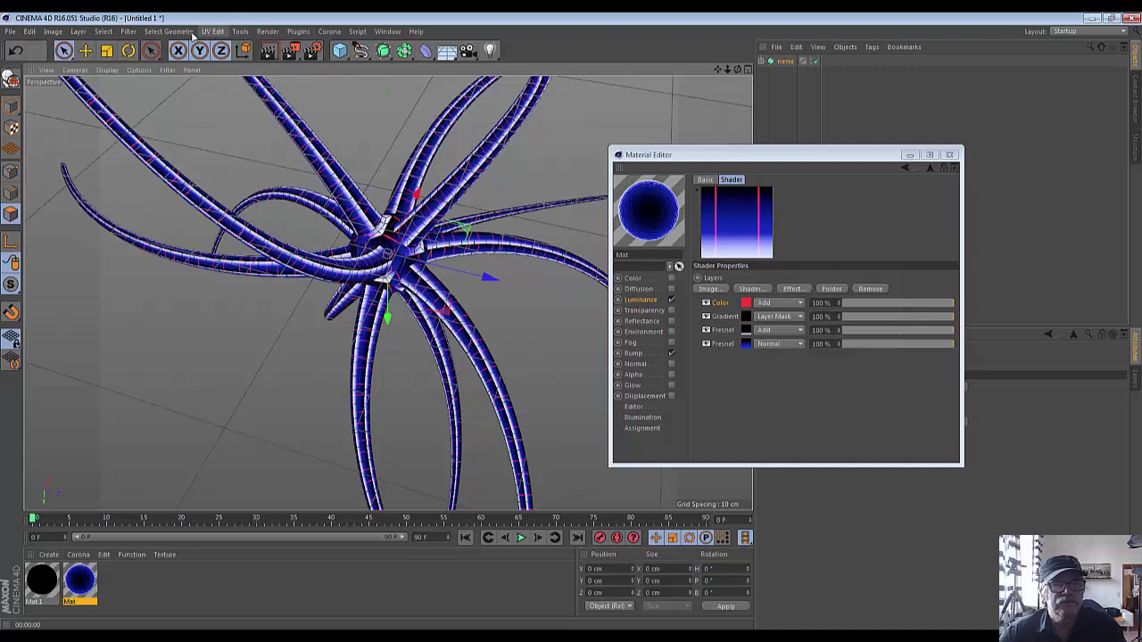
pyautogui.click(357, 33)
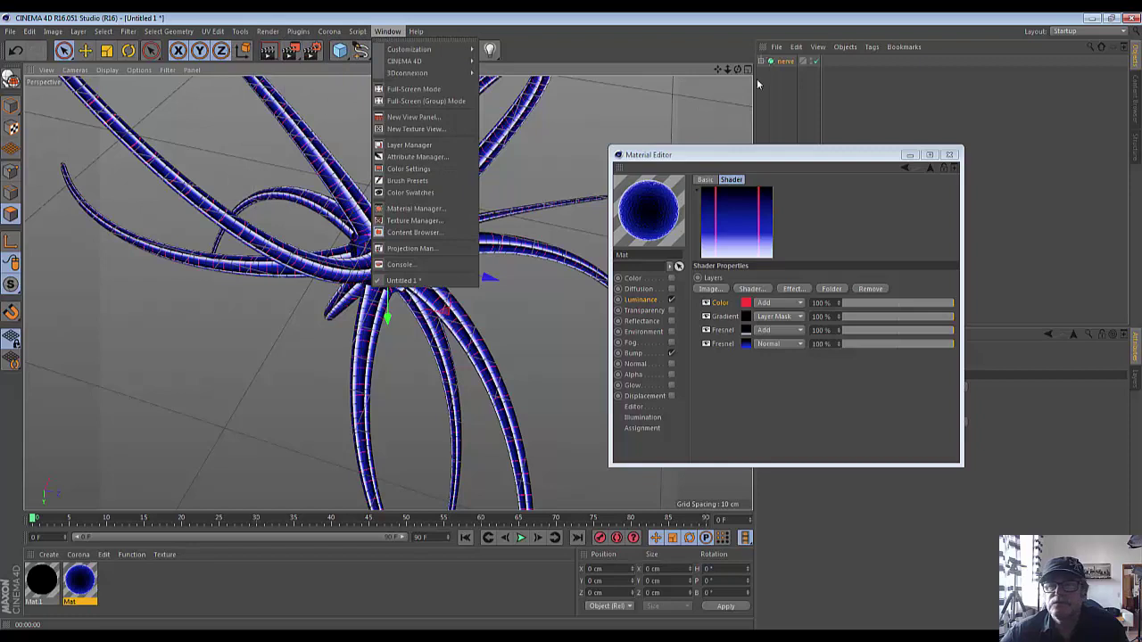
pyautogui.click(785, 65)
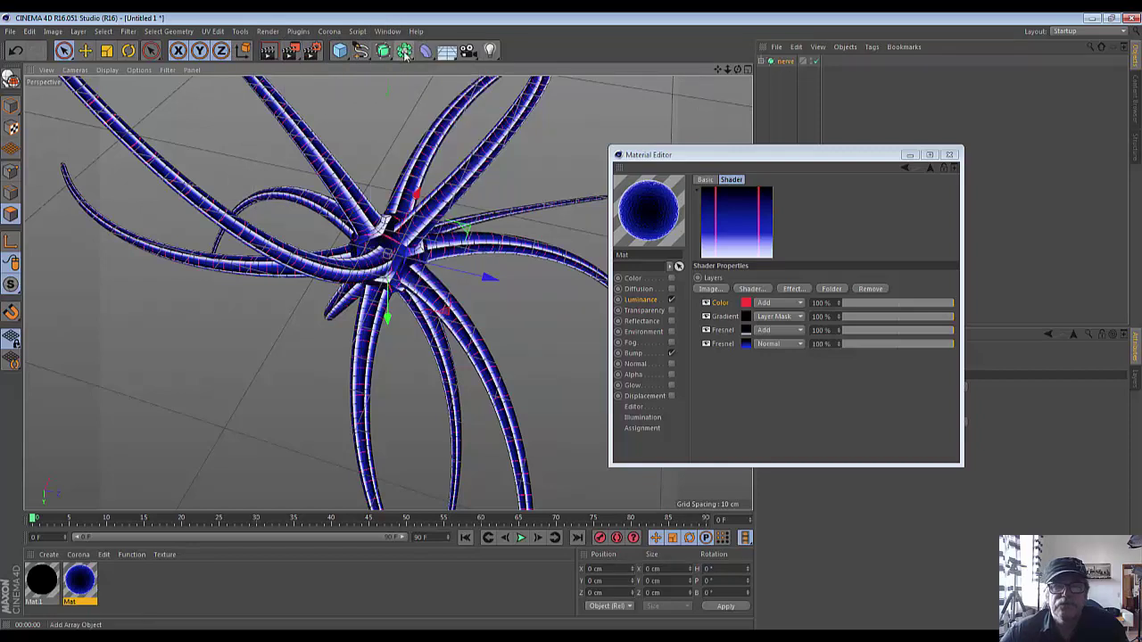
pyautogui.click(405, 54)
pyautogui.click(406, 53)
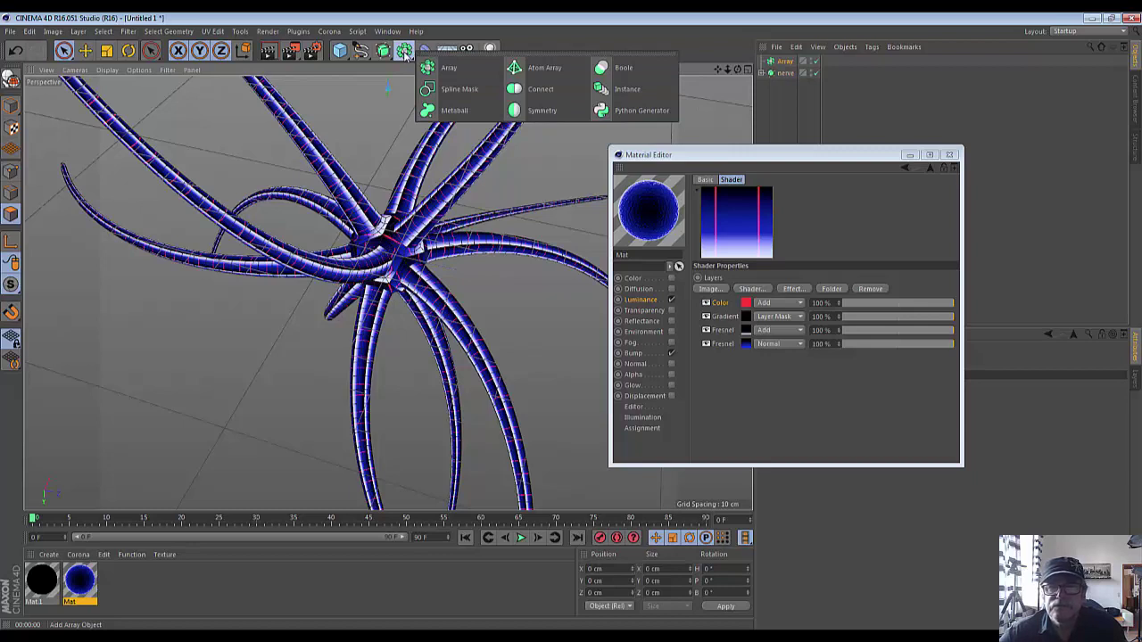
pyautogui.click(605, 91)
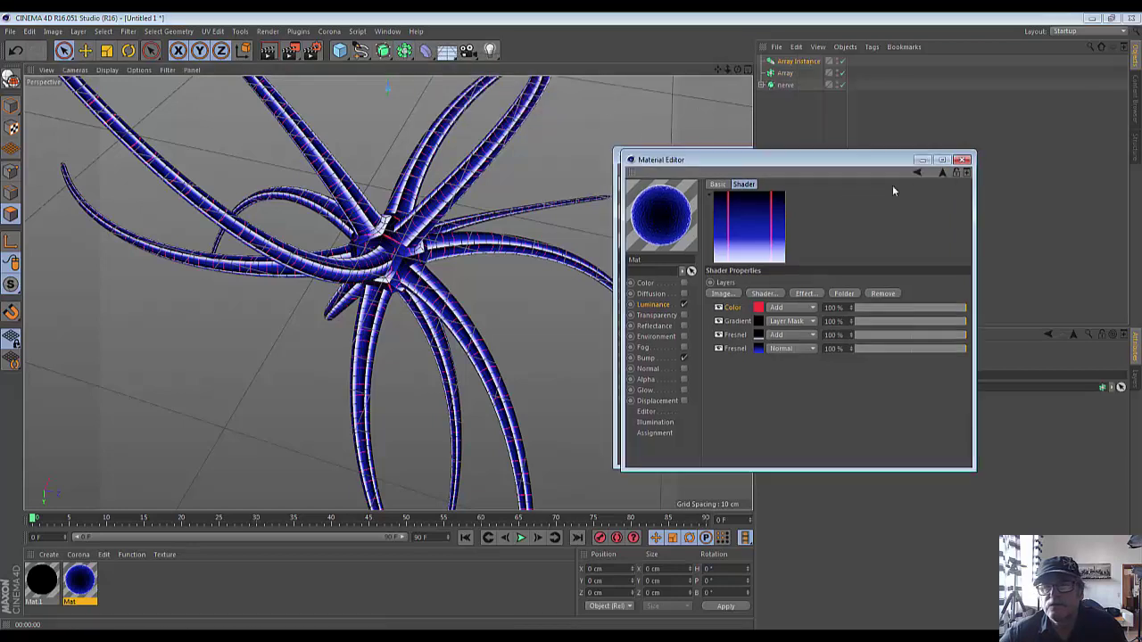
pyautogui.moveTo(808, 157); pyautogui.dragTo(863, 223)
pyautogui.click(1005, 221)
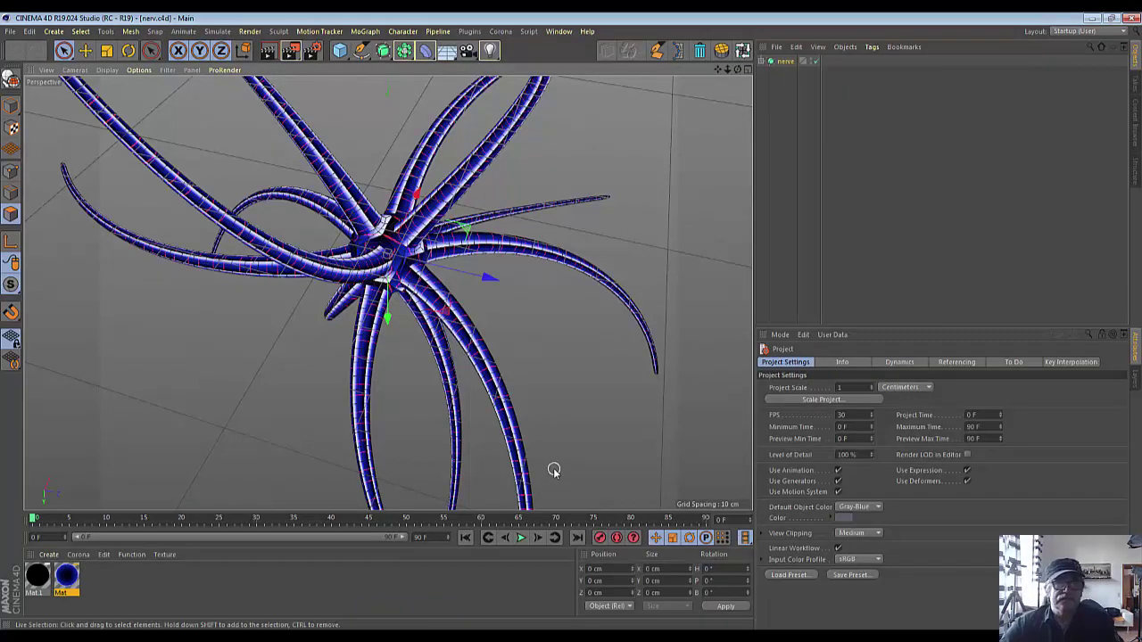
# Put the nerve inside a new MoGraph Cloner, giving three clones 50 cm apart on Y.
pyautogui.click(375, 33)
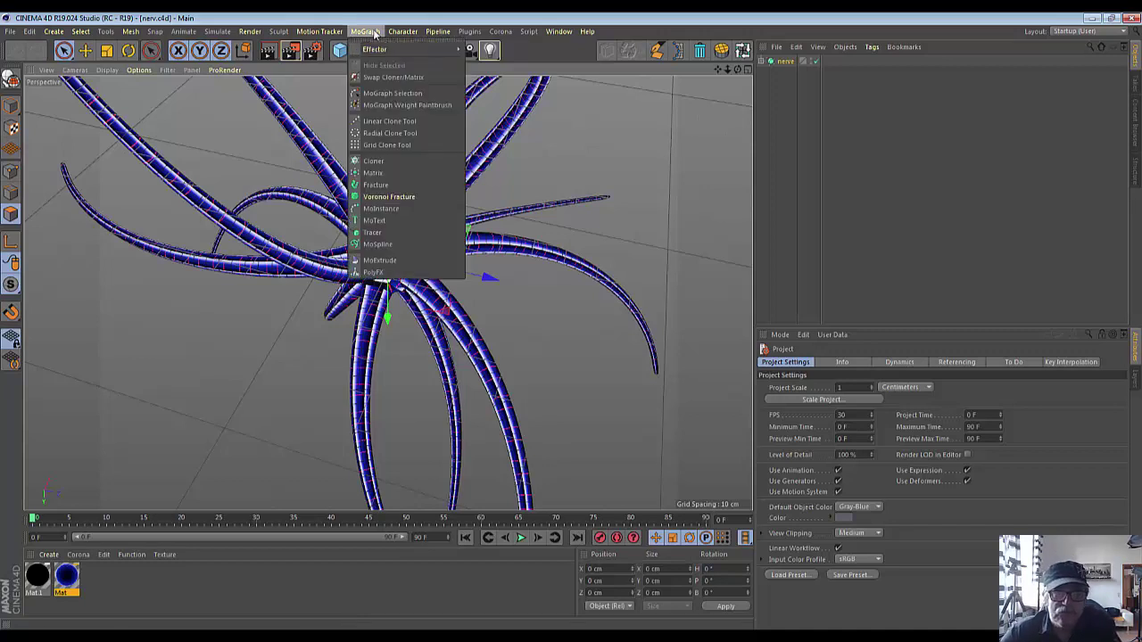
pyautogui.click(385, 162)
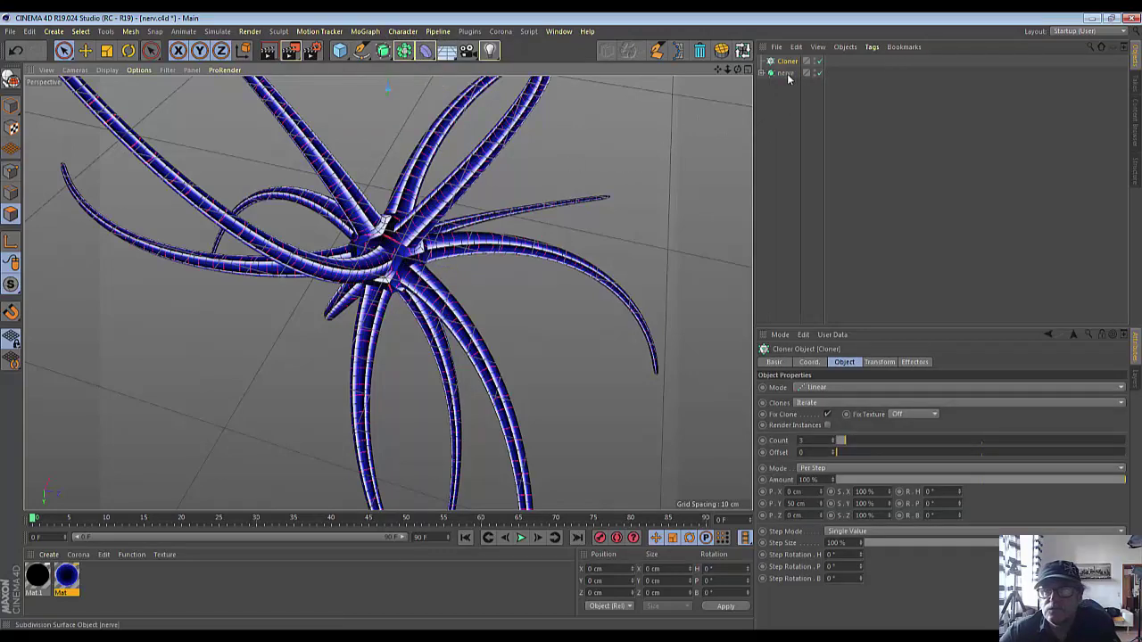
pyautogui.moveTo(785, 73); pyautogui.dragTo(790, 63)
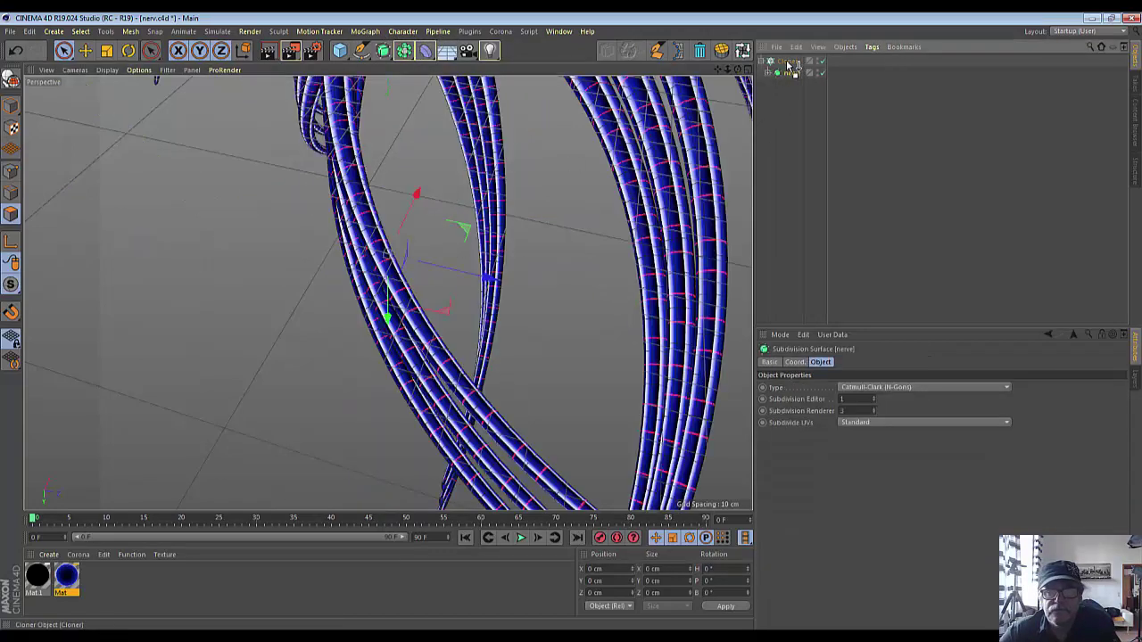
pyautogui.scroll(-5, 618, 238)
pyautogui.scroll(-5, 618, 238)
pyautogui.scroll(-5, 618, 238)
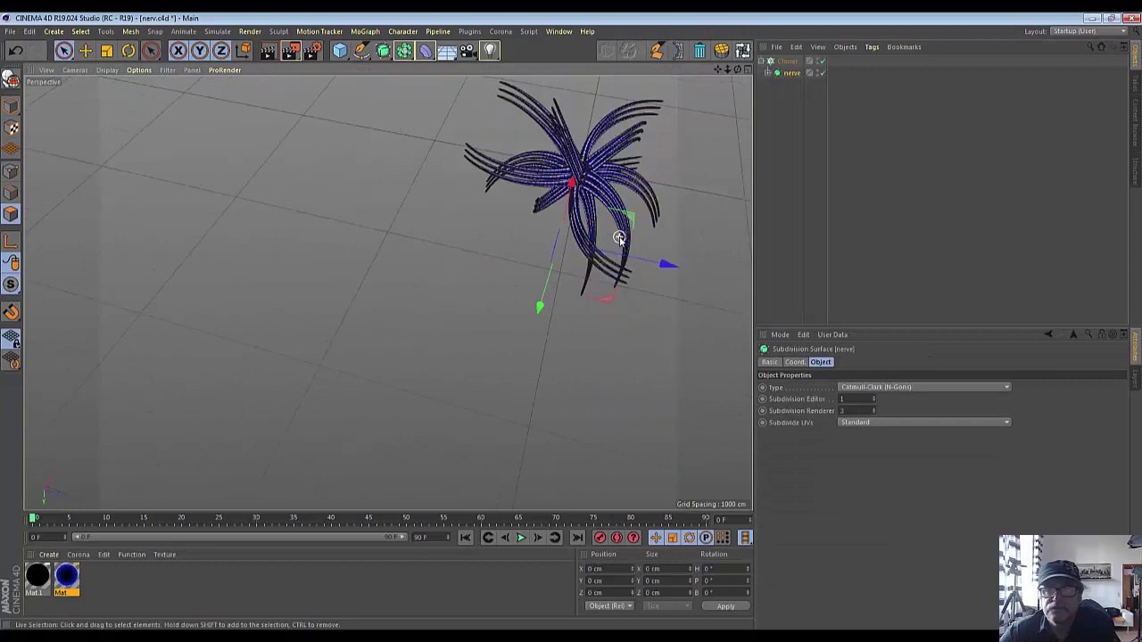
pyautogui.moveTo(719, 70); pyautogui.dragTo(388, 293)
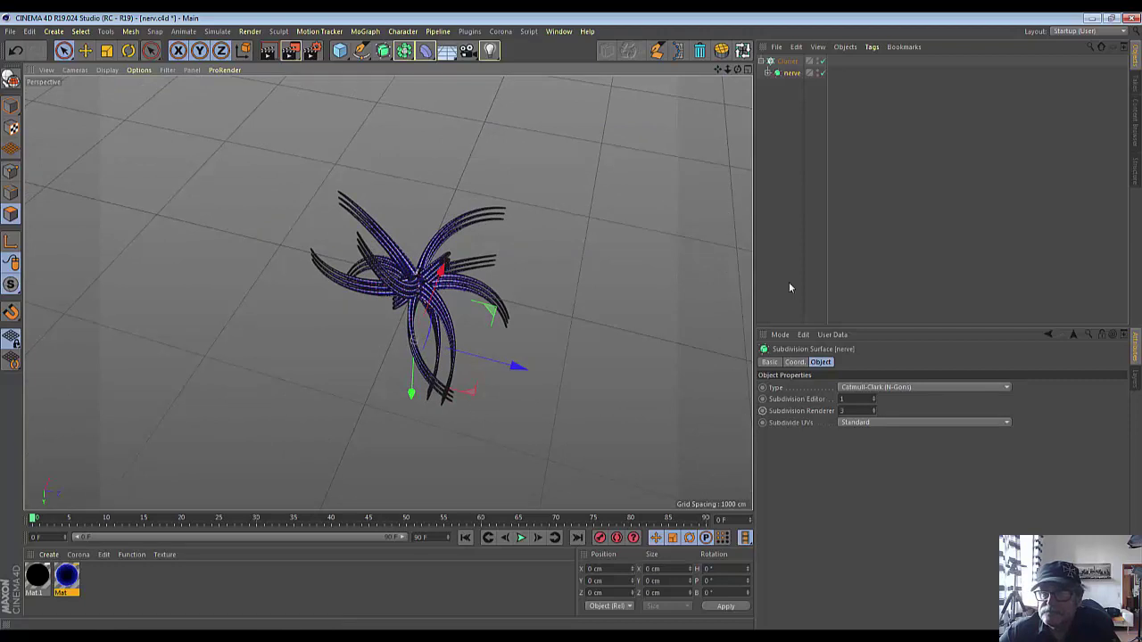
pyautogui.click(788, 61)
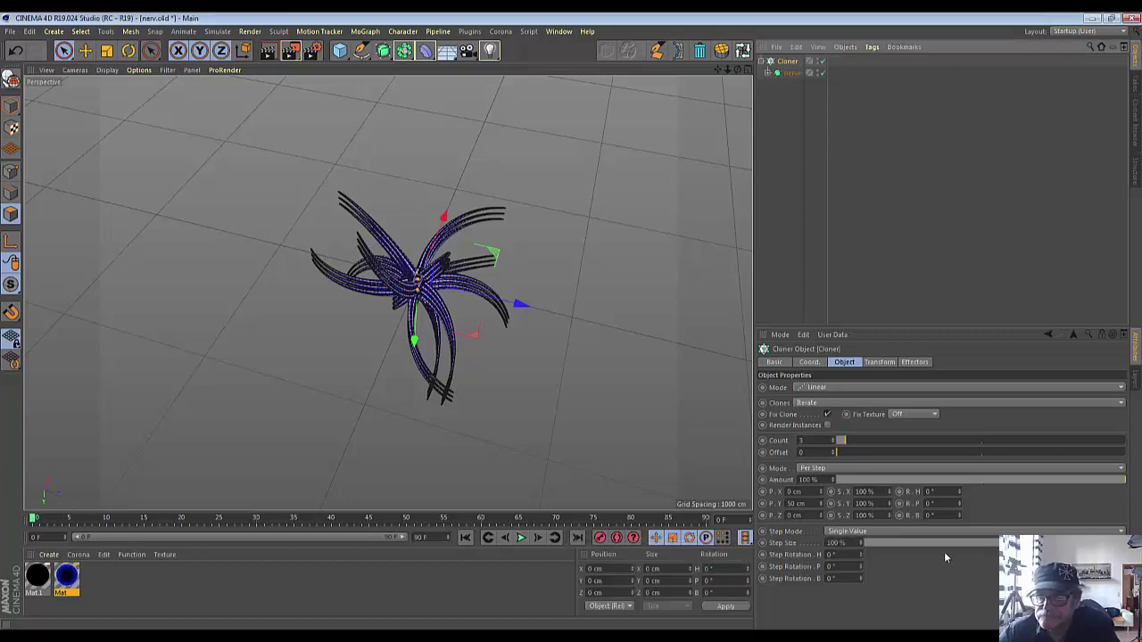
# Switch the Cloner to Grid Array mode with Size X, Y and Z of 2000 cm.
pyautogui.click(818, 388)
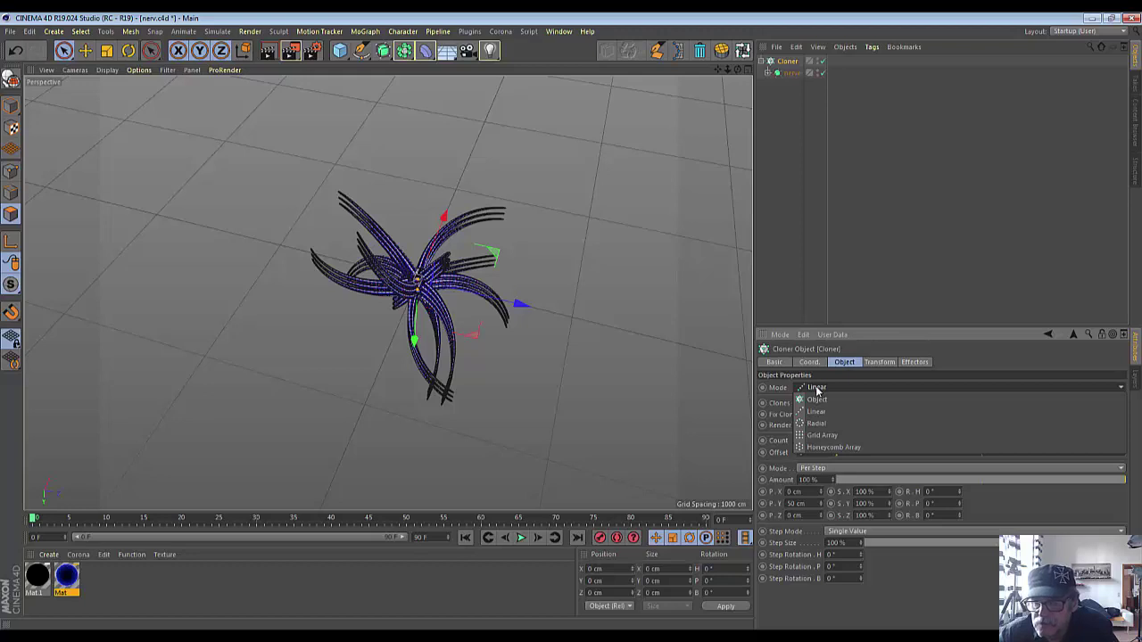
pyautogui.click(827, 437)
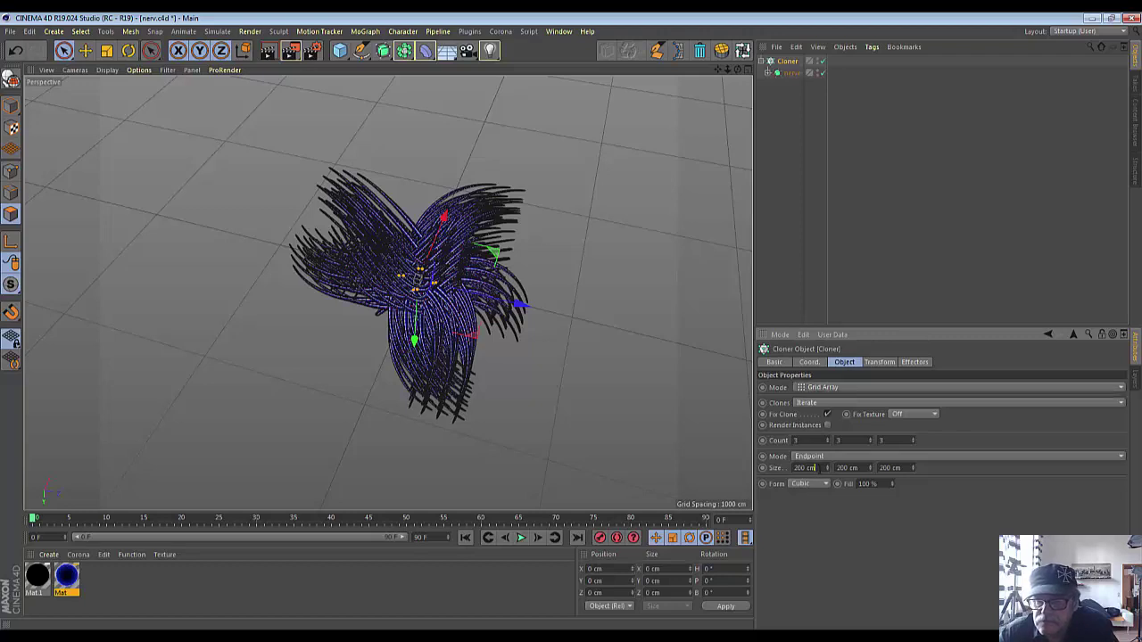
pyautogui.click(806, 467)
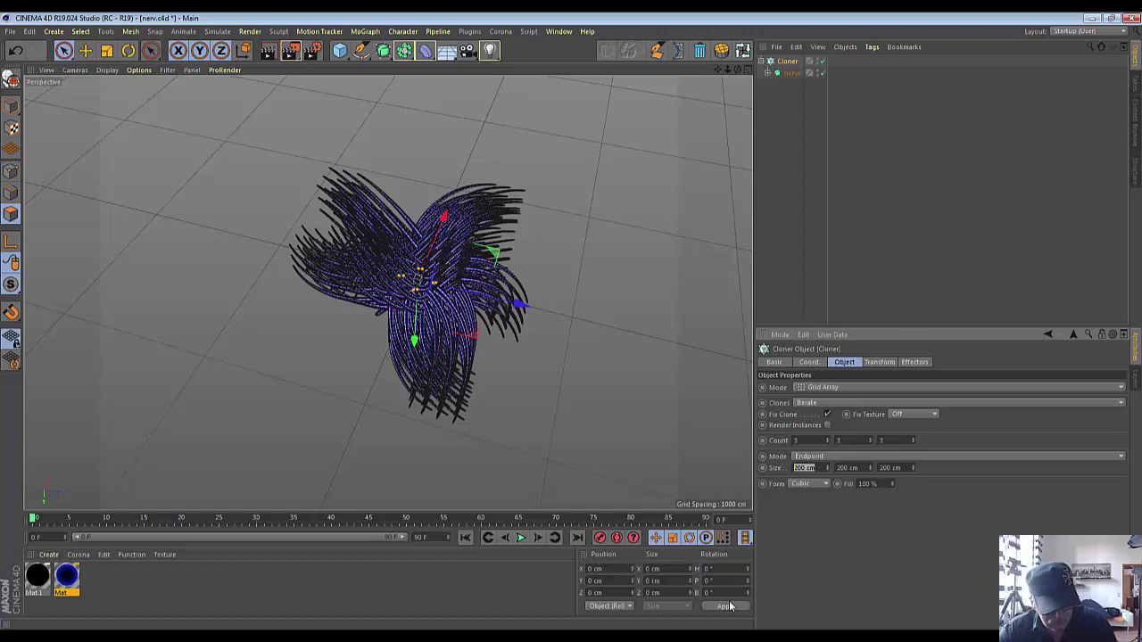
pyautogui.write('20')
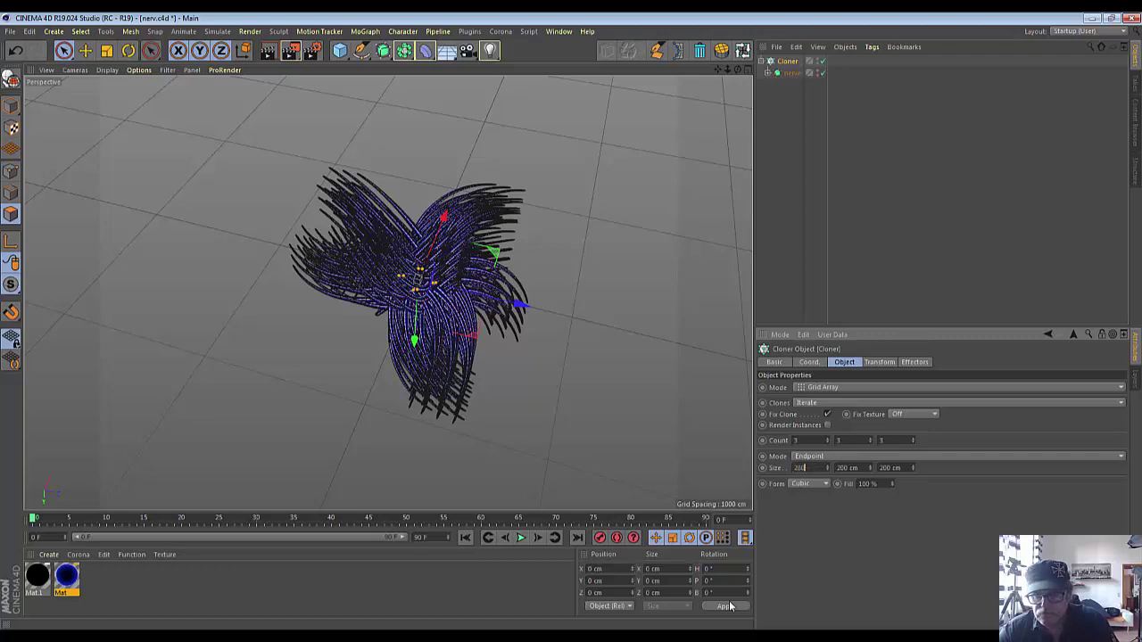
pyautogui.write('00')
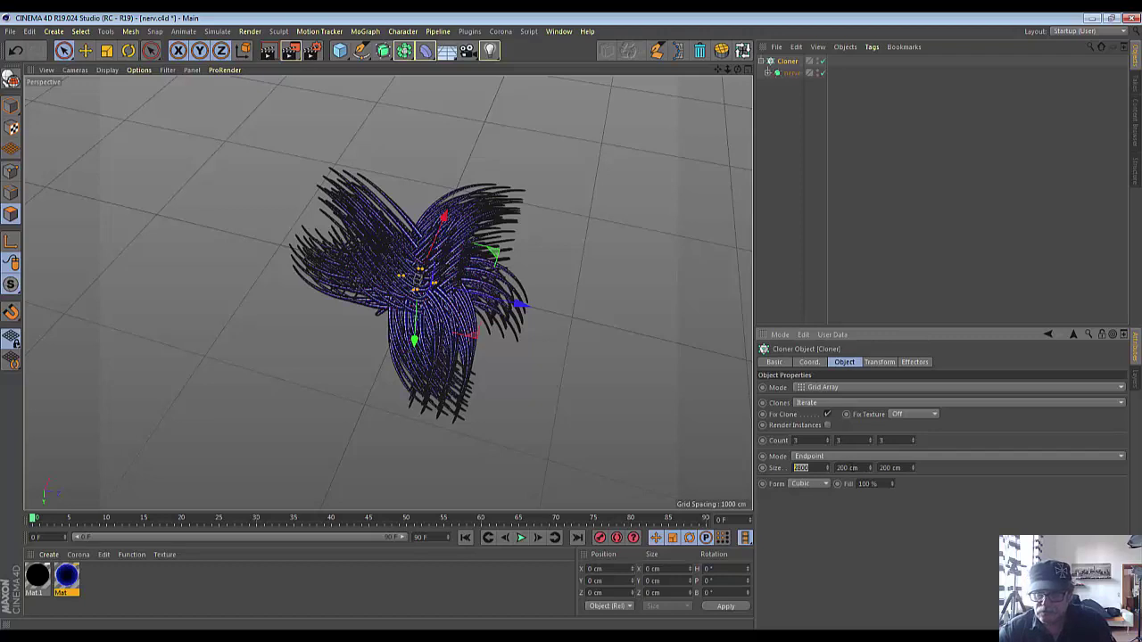
pyautogui.press('Tab')
pyautogui.write('2000')
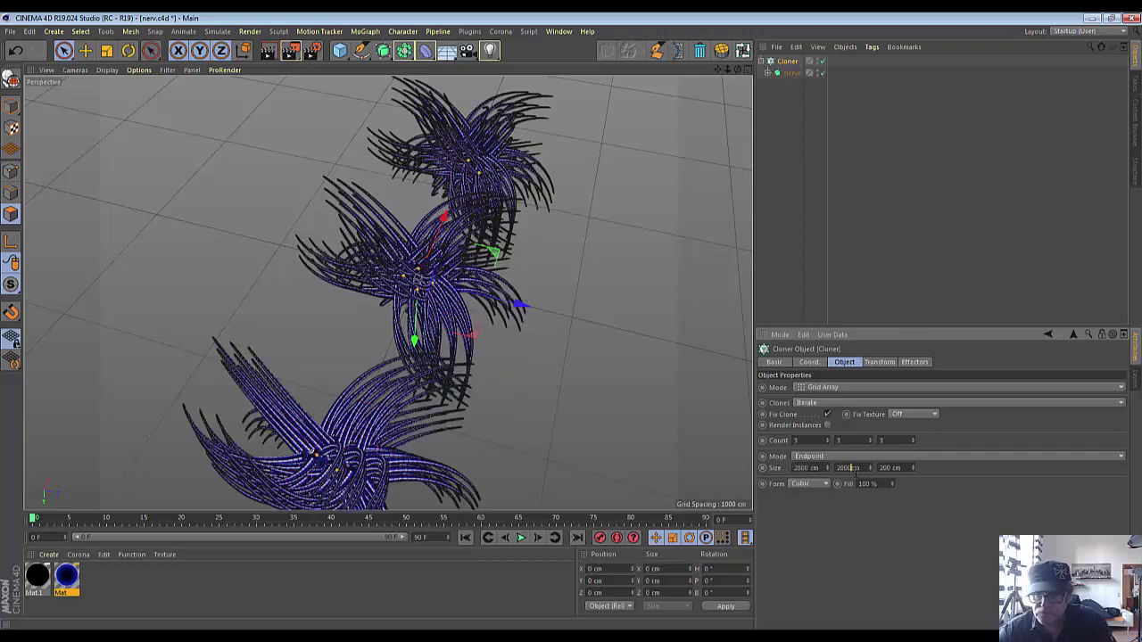
pyautogui.press('Tab')
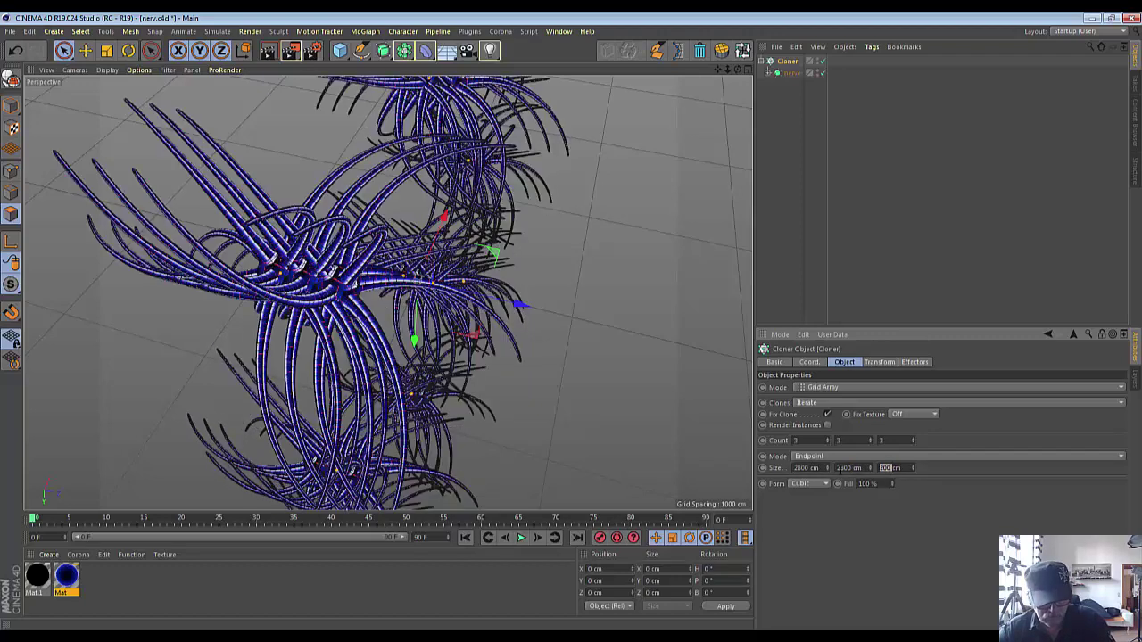
pyautogui.write('2000')
pyautogui.press('Return')
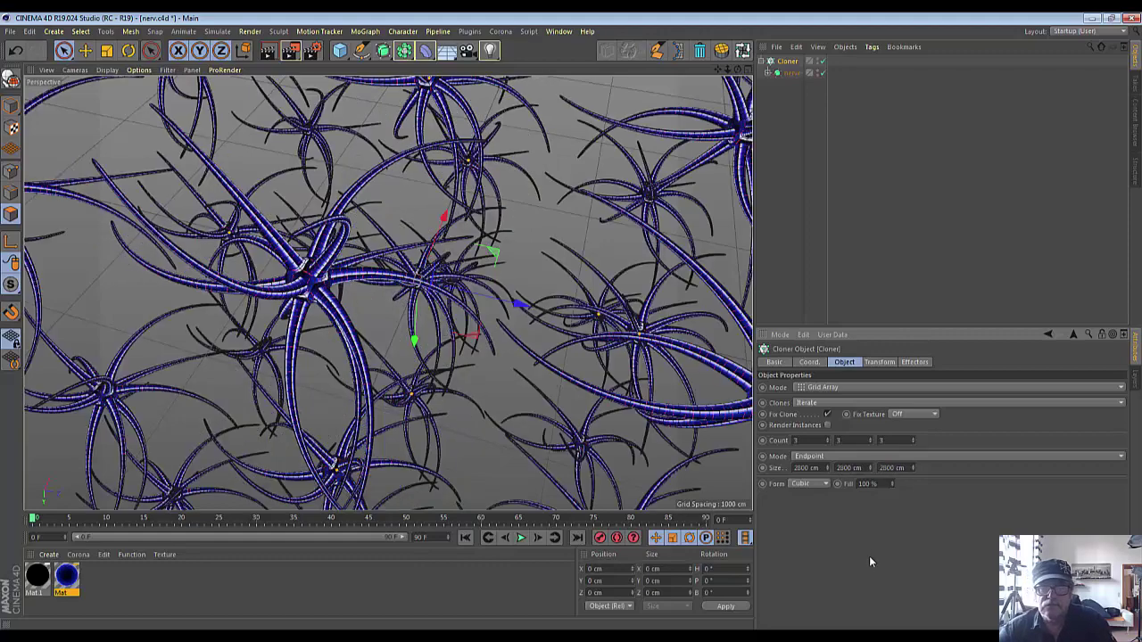
pyautogui.scroll(-3, 635, 368)
pyautogui.scroll(-2, 635, 368)
pyautogui.scroll(4, 635, 367)
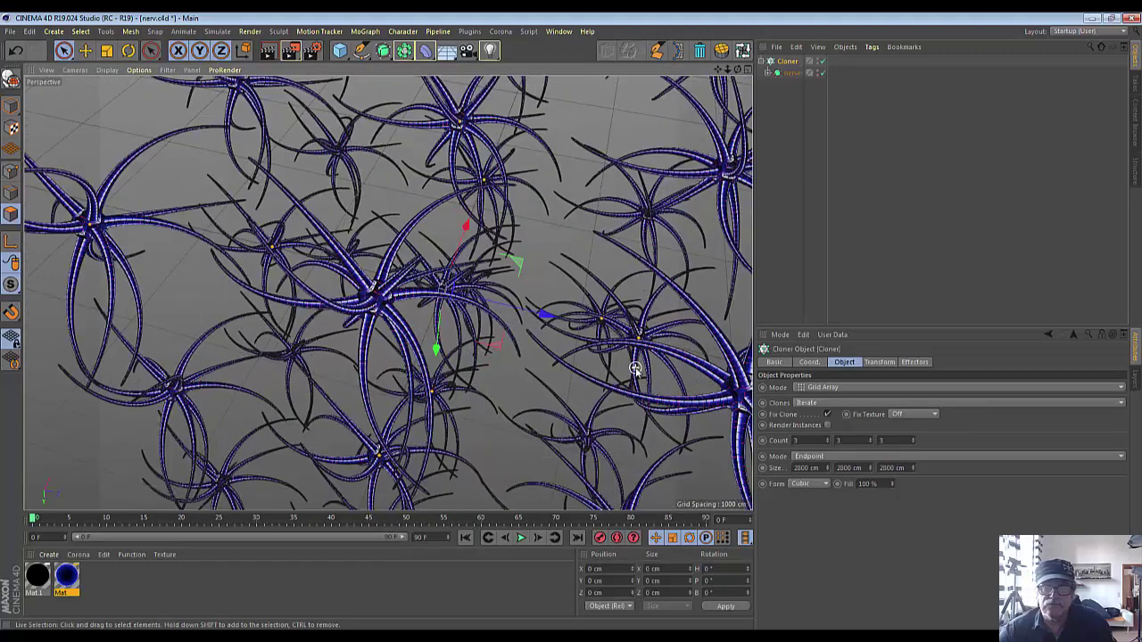
pyautogui.scroll(-2, 636, 368)
pyautogui.scroll(2, 636, 367)
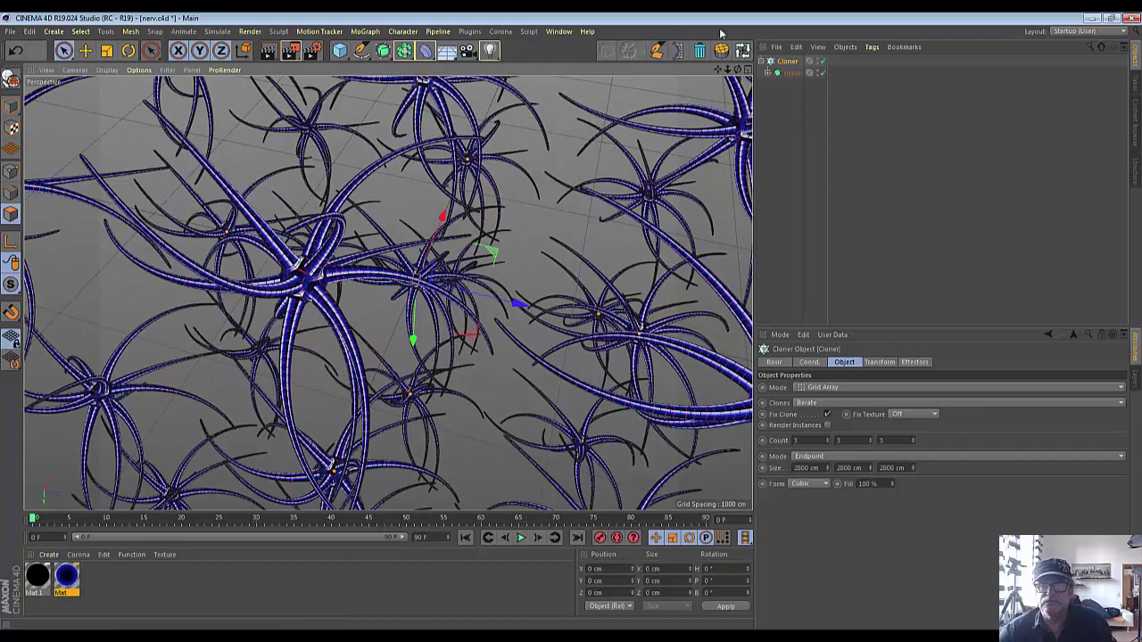
pyautogui.moveTo(724, 79); pyautogui.dragTo(388, 292)
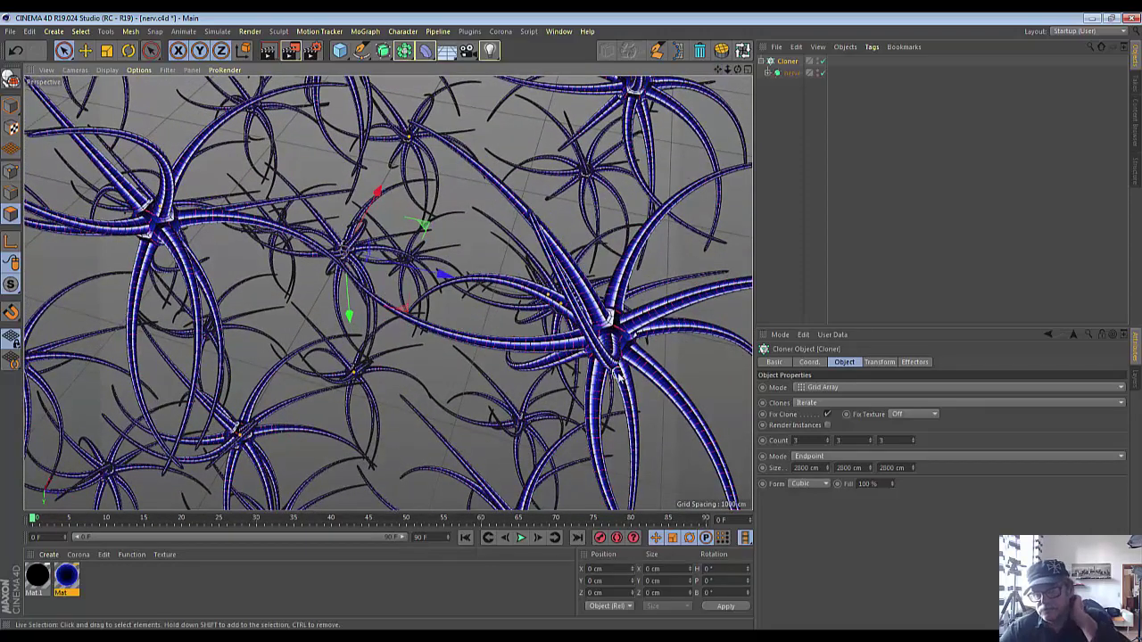
pyautogui.click(268, 51)
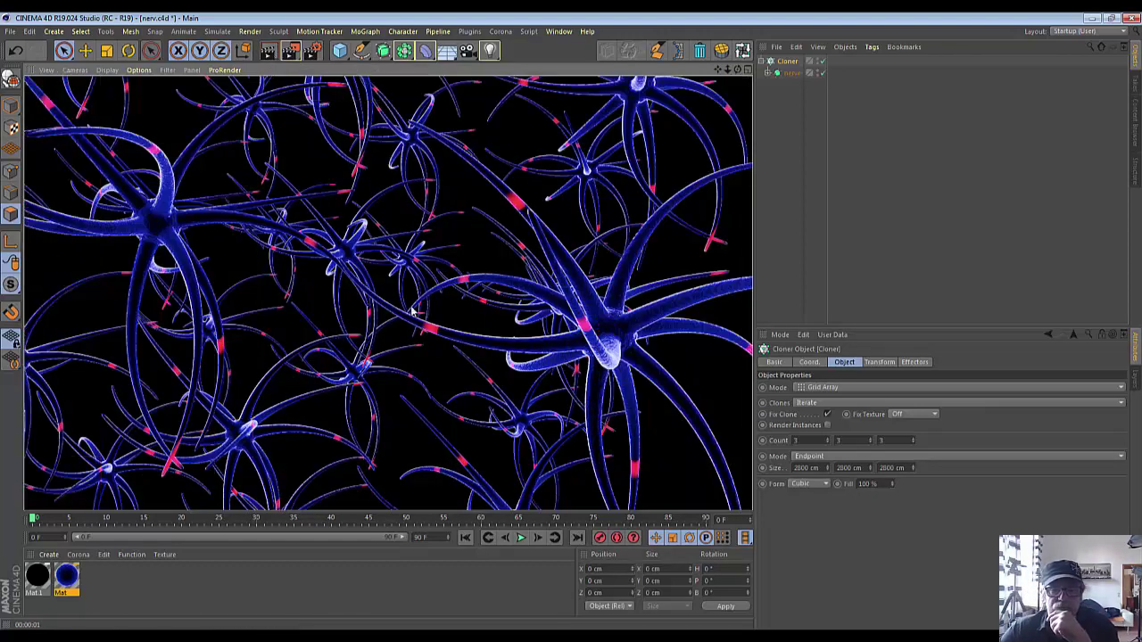
pyautogui.click(455, 379)
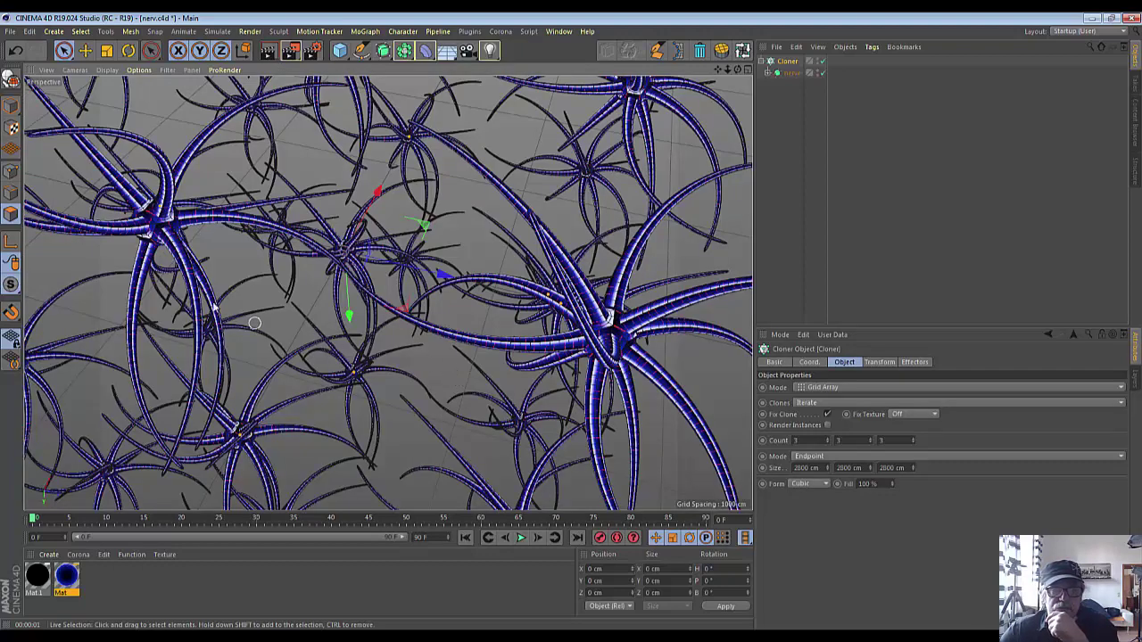
pyautogui.scroll(3, 203, 301)
pyautogui.scroll(2, 203, 301)
pyautogui.scroll(2, 204, 301)
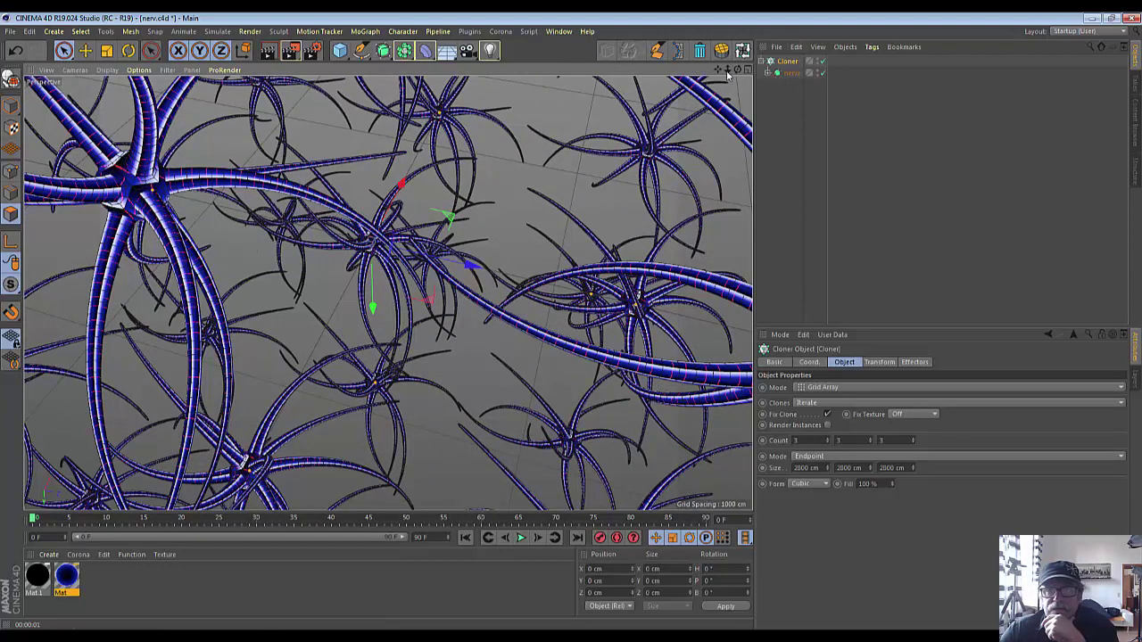
pyautogui.moveTo(738, 74); pyautogui.dragTo(643, 201)
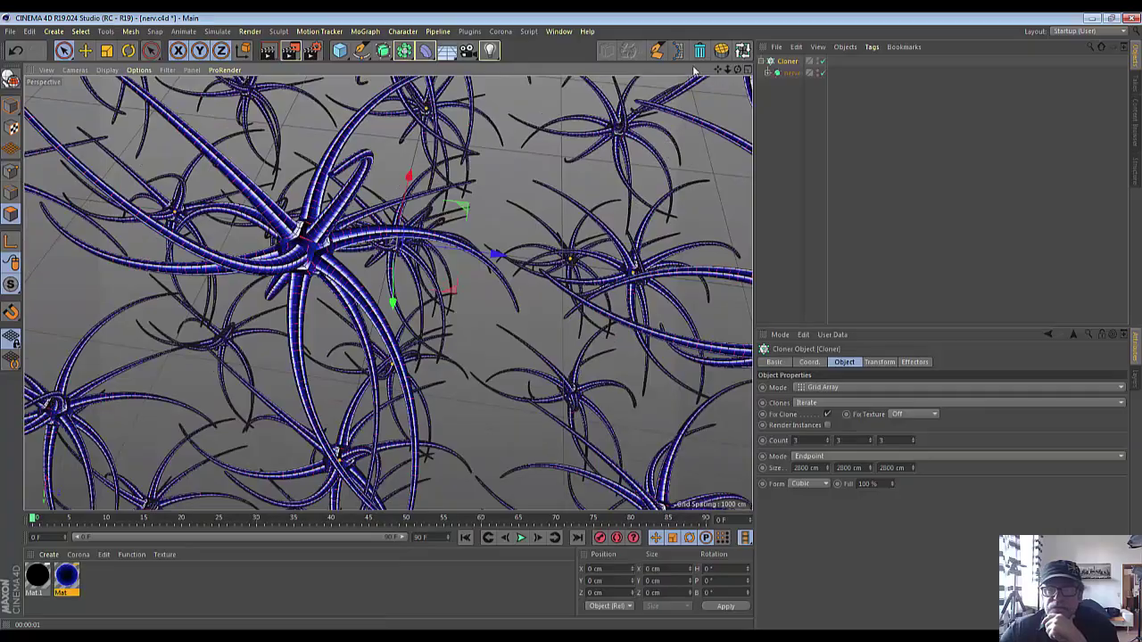
pyautogui.moveTo(725, 74); pyautogui.dragTo(718, 81)
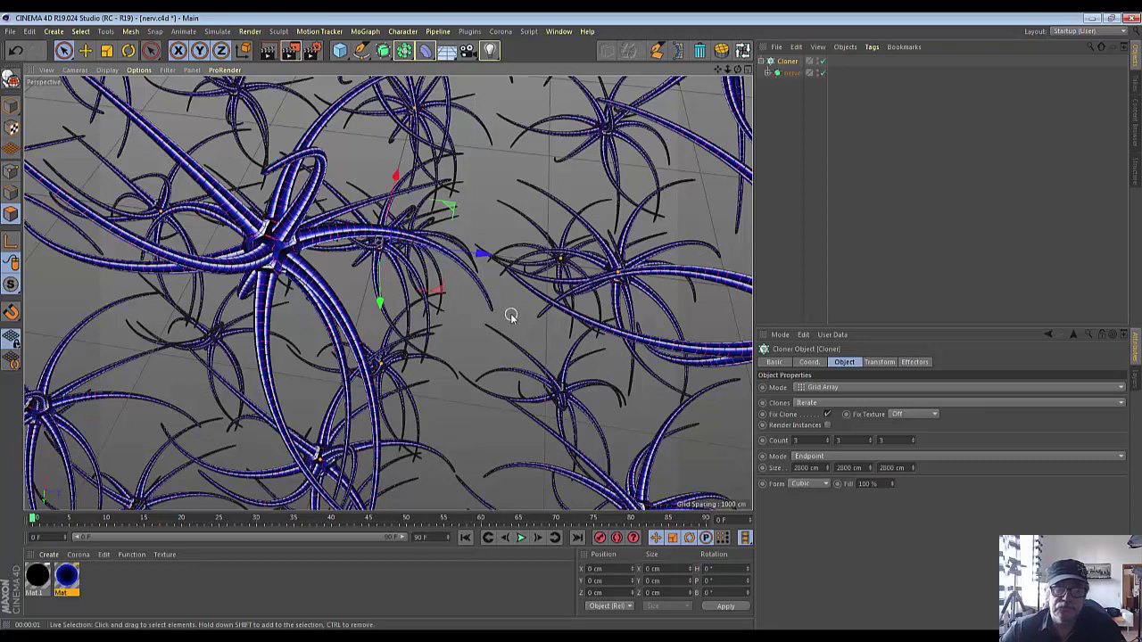
# Add a plain Camera object to the scene.
pyautogui.click(470, 54)
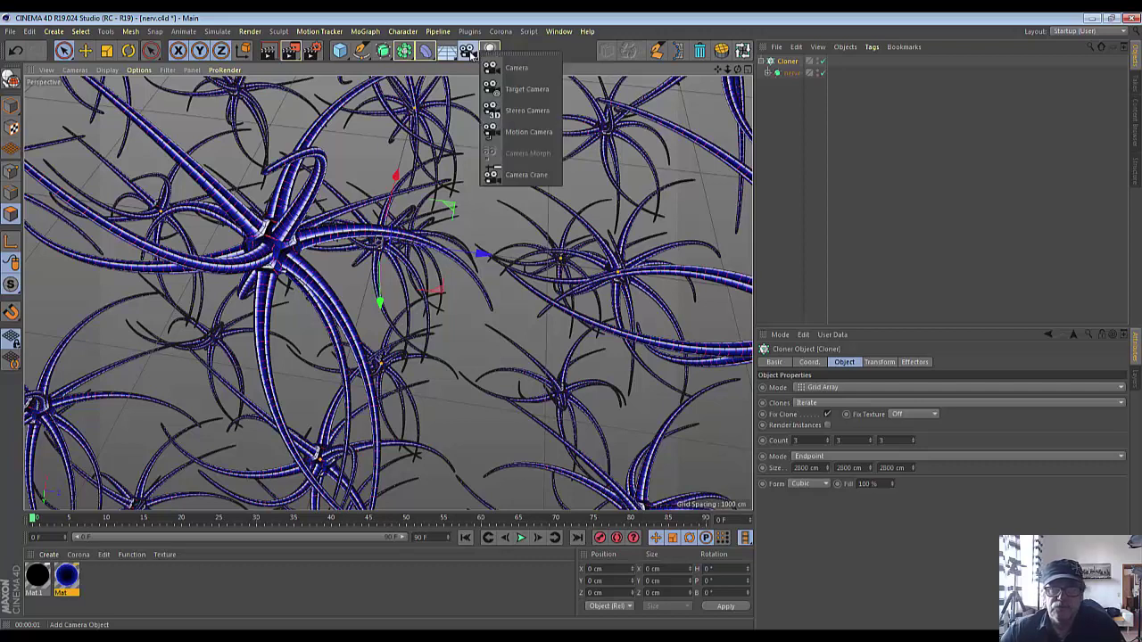
pyautogui.click(516, 68)
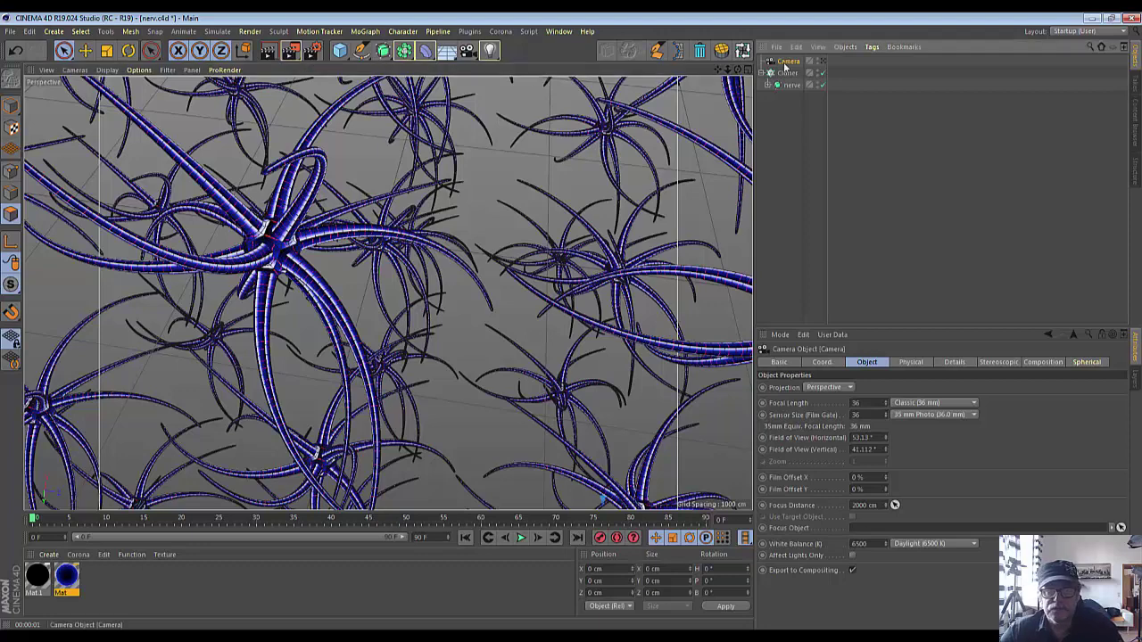
pyautogui.keyDown('alt'); pyautogui.moveTo(527, 285); pyautogui.dragTo(503, 284); pyautogui.keyUp('alt')
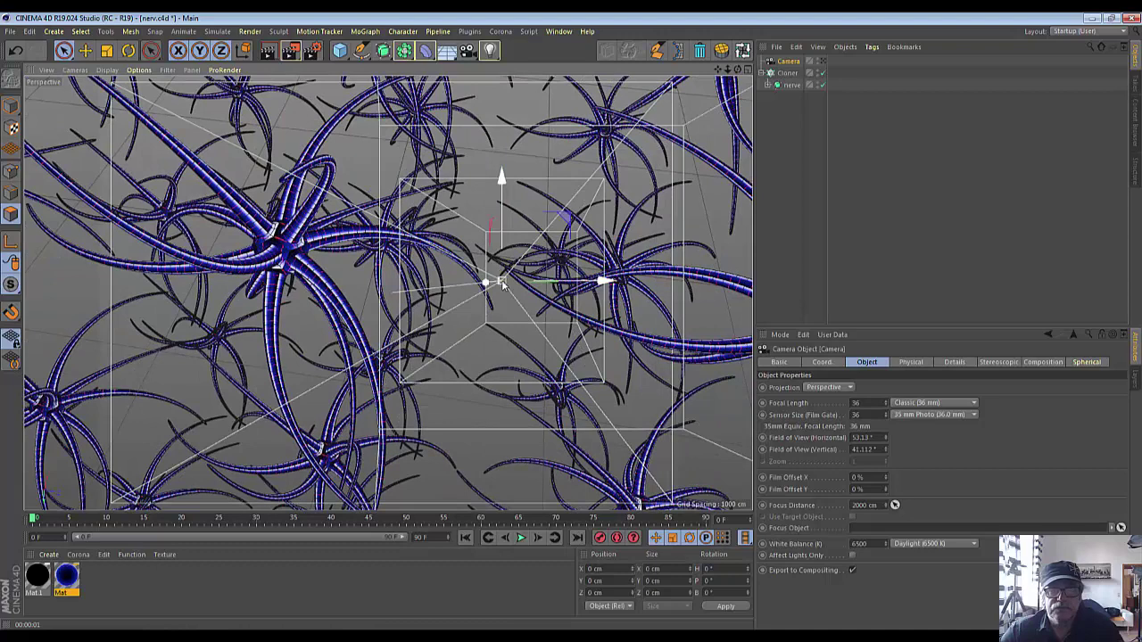
# In the maximized Right view, move the camera down below the nerve grid.
pyautogui.click(749, 73)
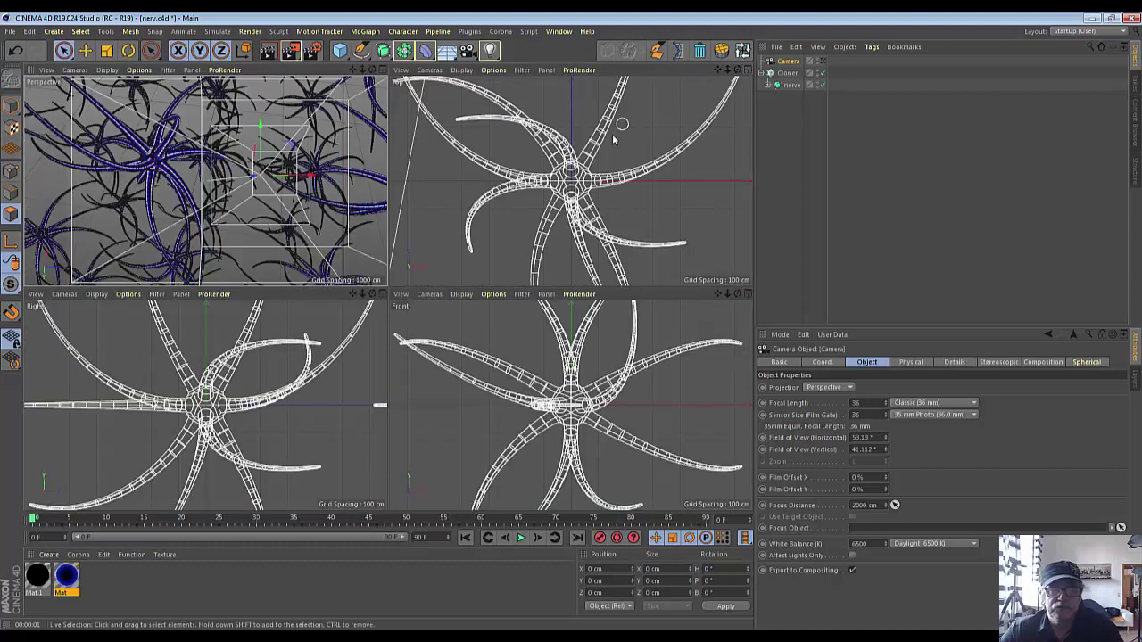
pyautogui.click(381, 294)
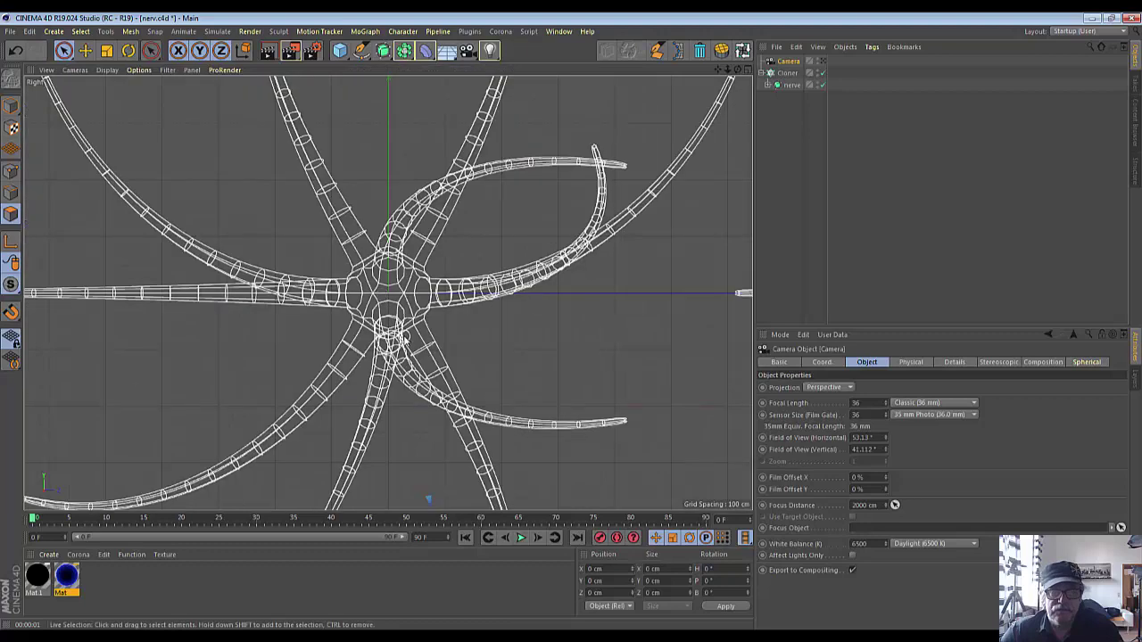
pyautogui.scroll(-5, 406, 335)
pyautogui.scroll(-3, 406, 335)
pyautogui.scroll(3, 406, 335)
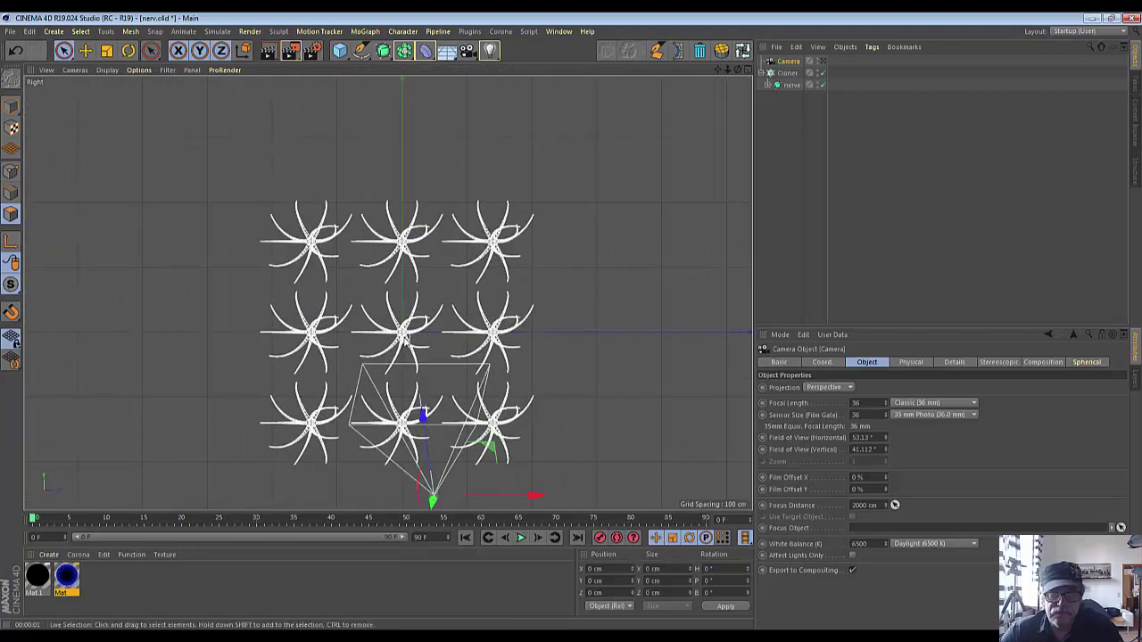
pyautogui.moveTo(424, 413); pyautogui.dragTo(423, 431)
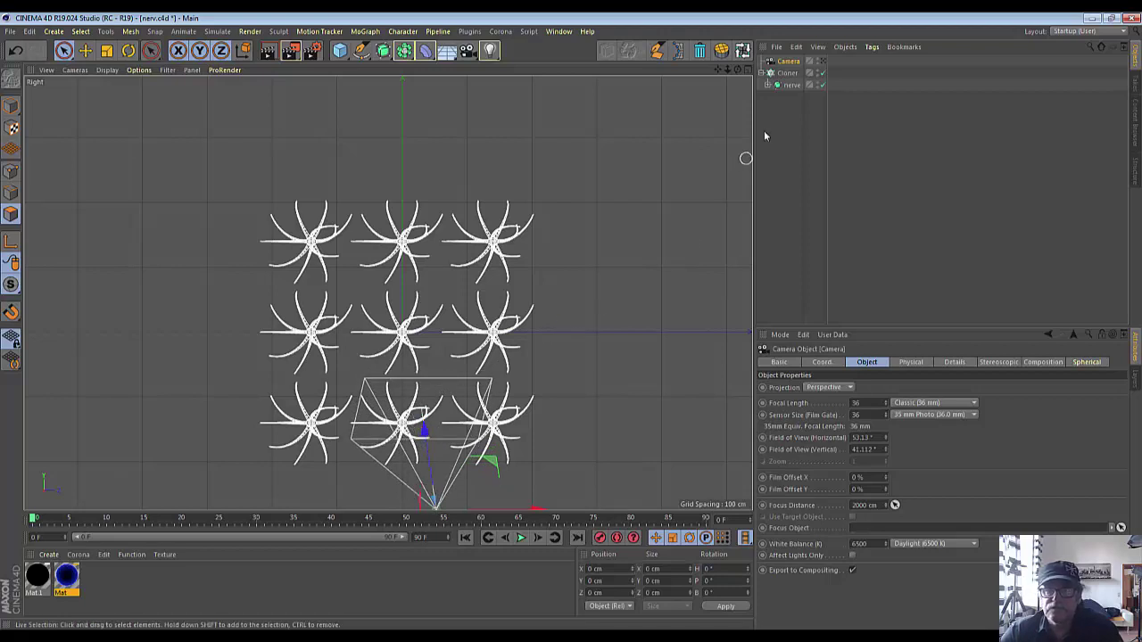
# Maximize the Perspective view, reframe the nerve grid, and open the MoGraph Effector menu.
pyautogui.click(739, 70)
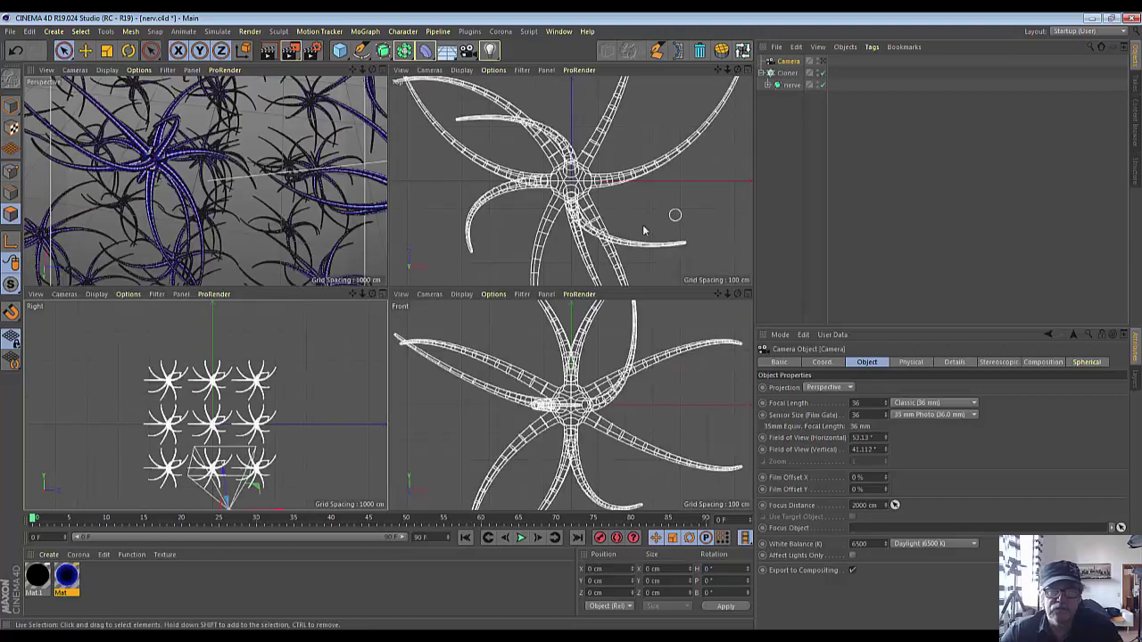
pyautogui.click(382, 69)
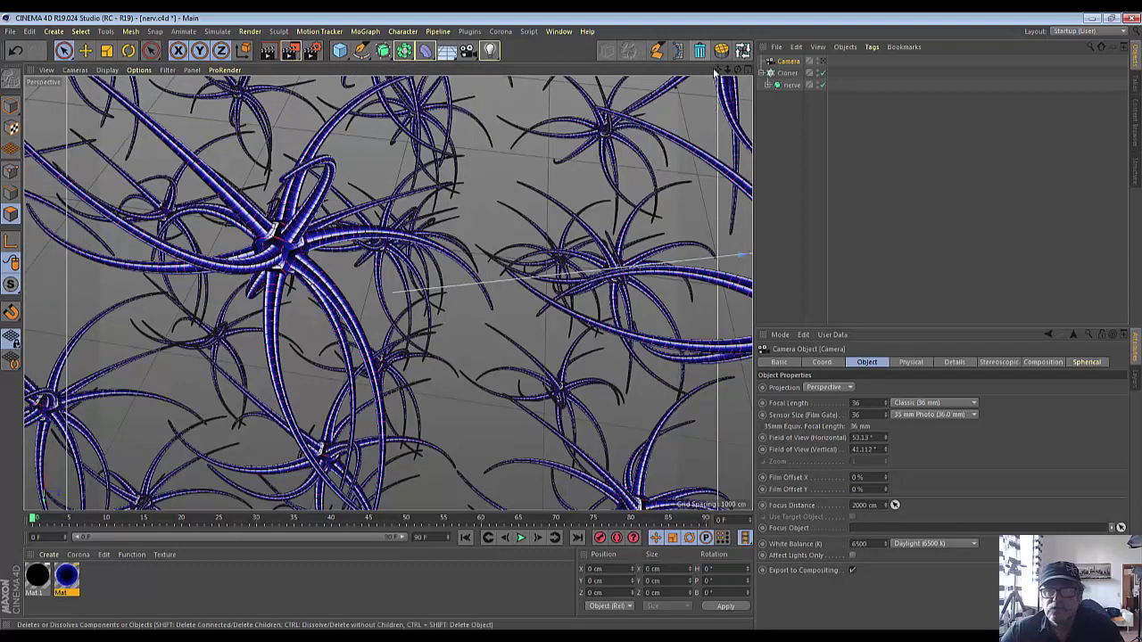
pyautogui.moveTo(718, 69); pyautogui.dragTo(388, 292)
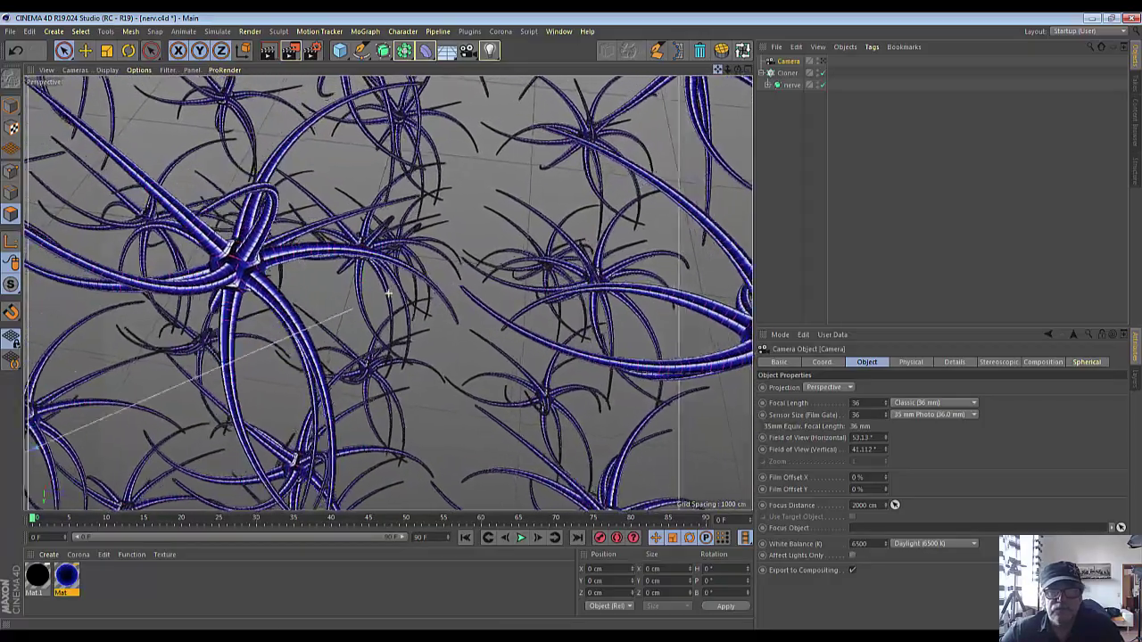
pyautogui.moveTo(388, 293); pyautogui.dragTo(388, 293)
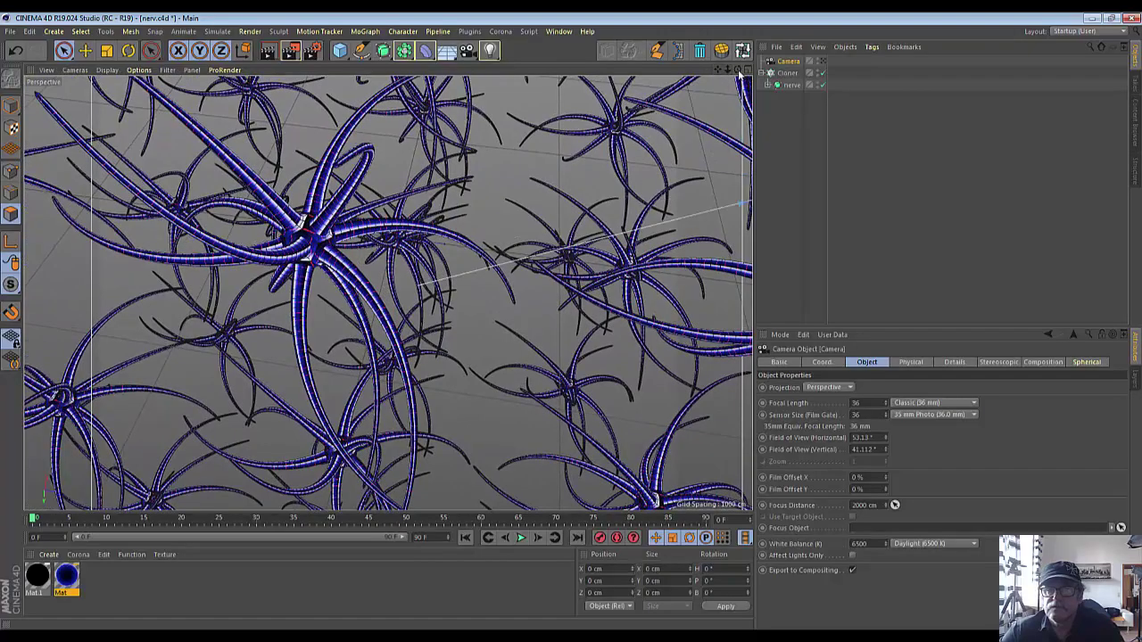
pyautogui.moveTo(747, 70); pyautogui.dragTo(746, 70)
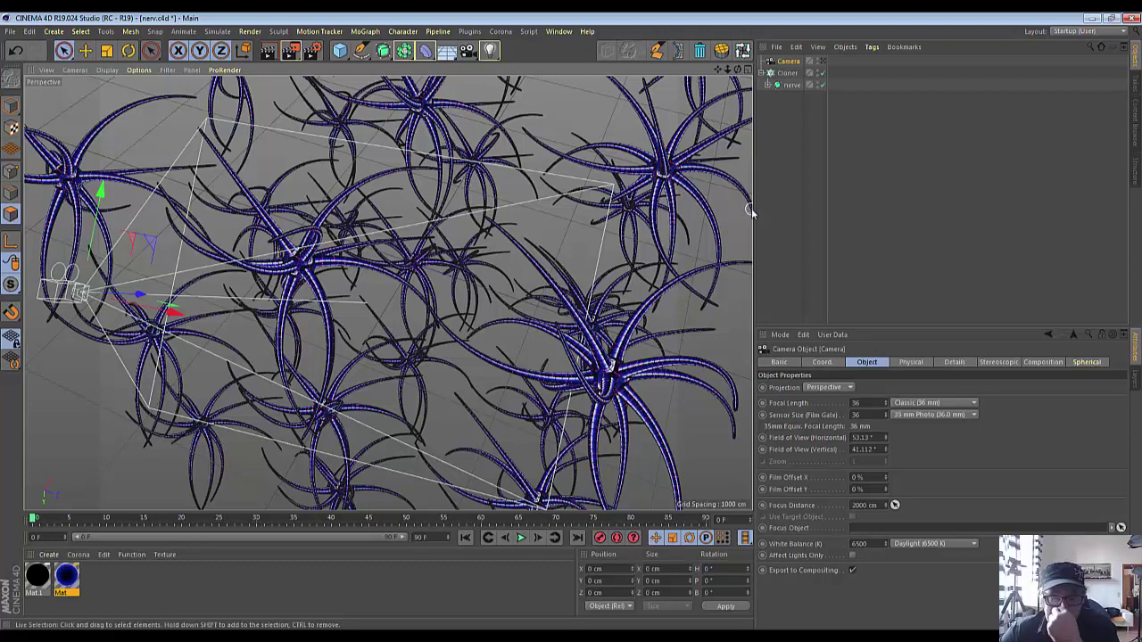
pyautogui.click(378, 33)
pyautogui.moveTo(375, 49)
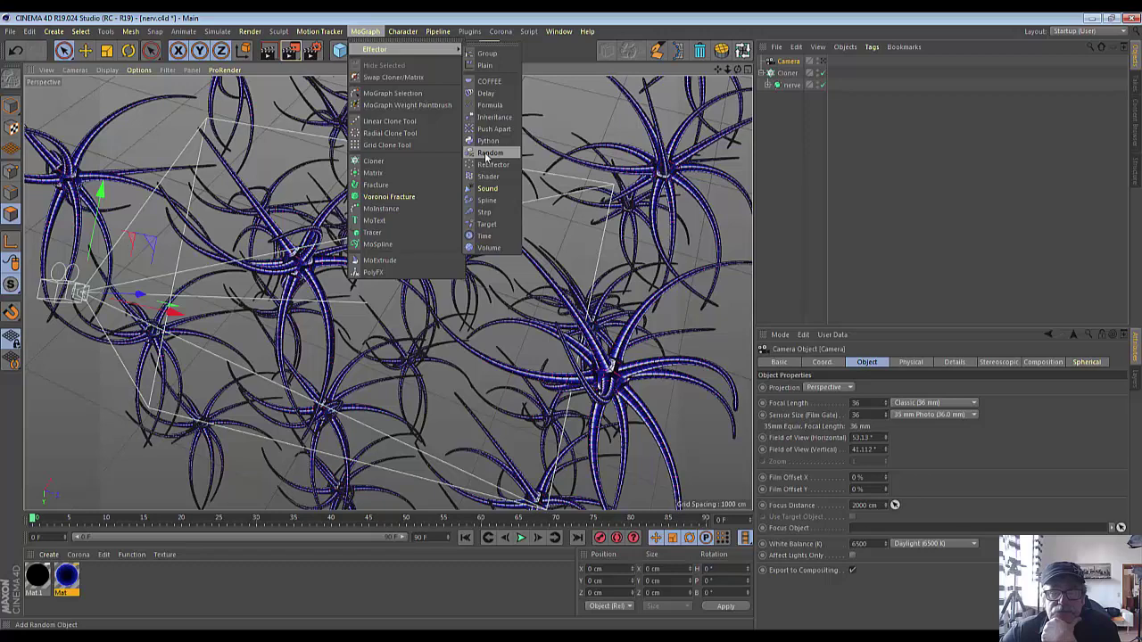
# Add a Random effector and view its Parameter tab with 50 cm position randomisation.
pyautogui.click(489, 152)
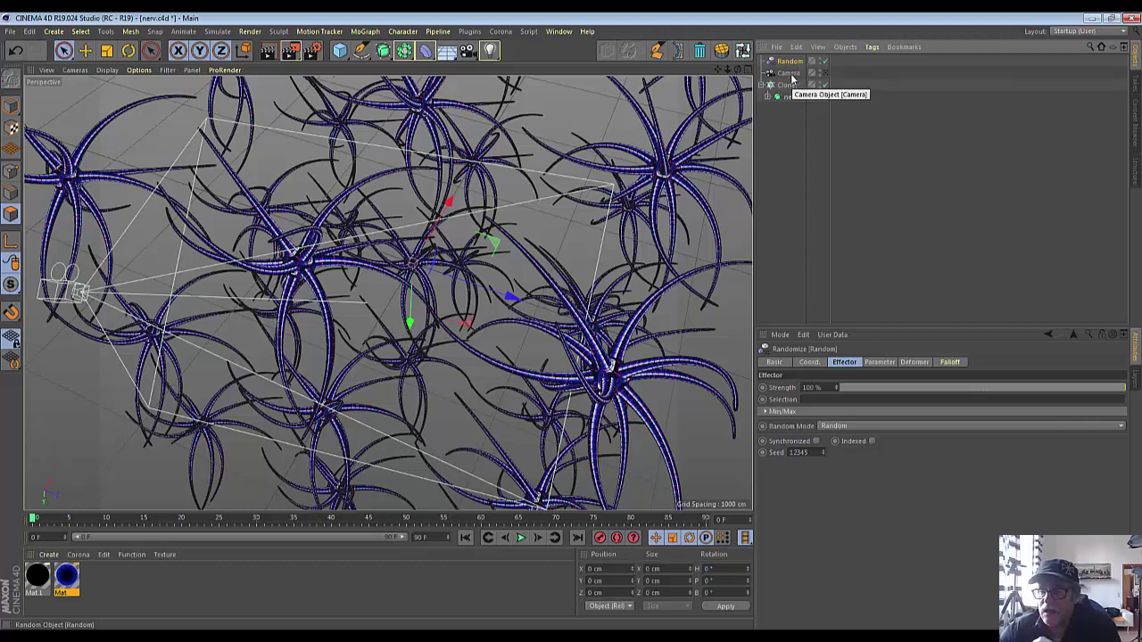
pyautogui.click(881, 362)
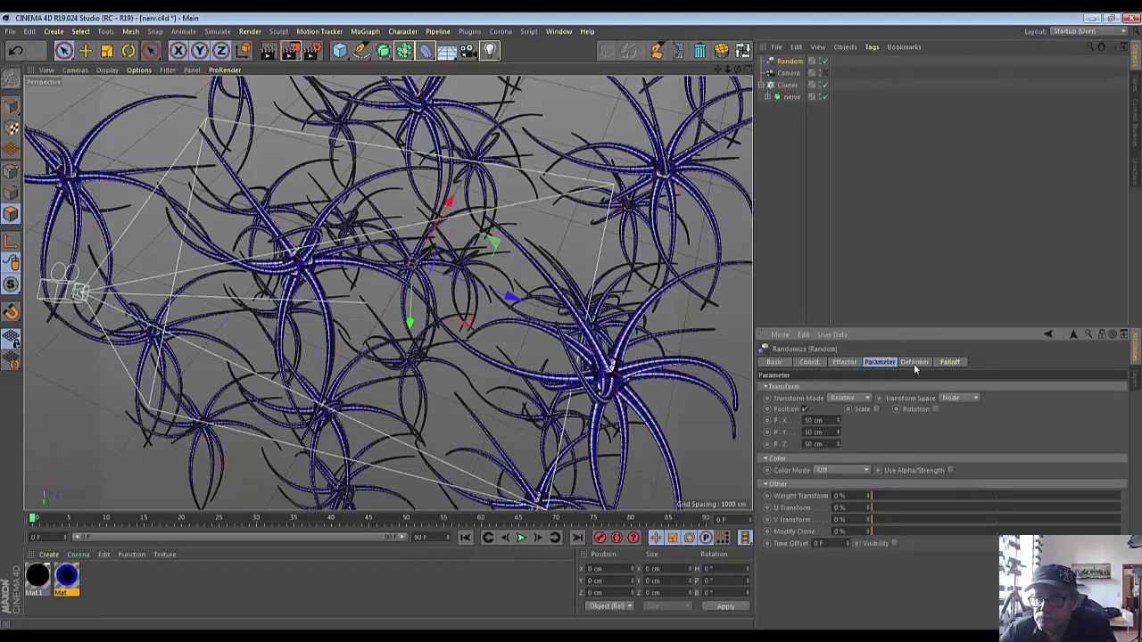
pyautogui.click(882, 363)
pyautogui.click(880, 364)
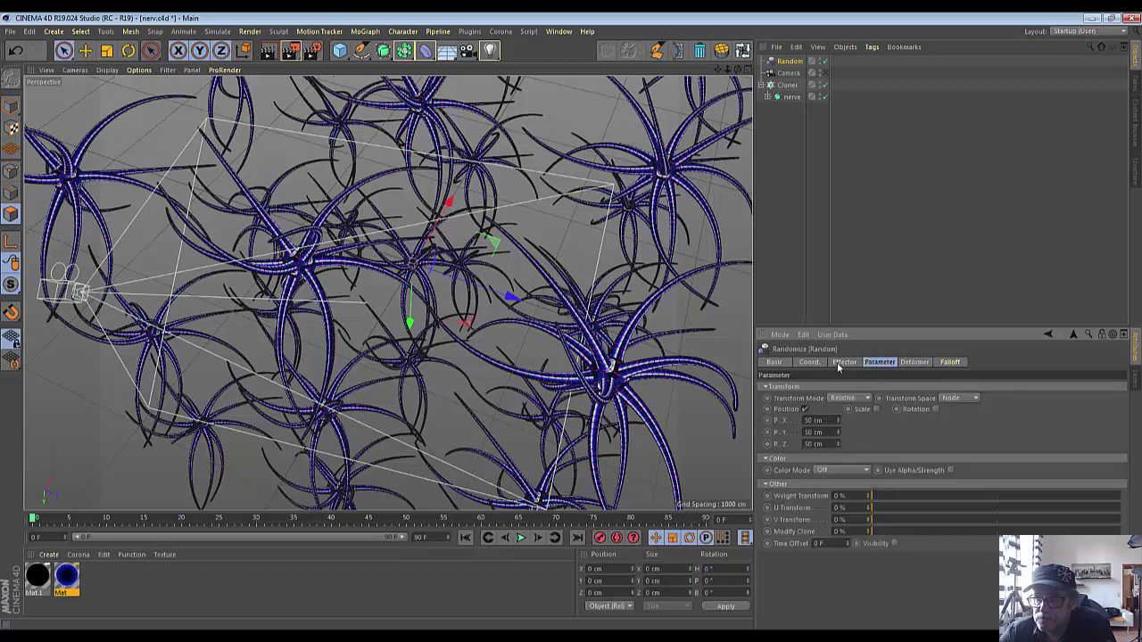
pyautogui.click(838, 364)
pyautogui.click(818, 366)
pyautogui.click(847, 364)
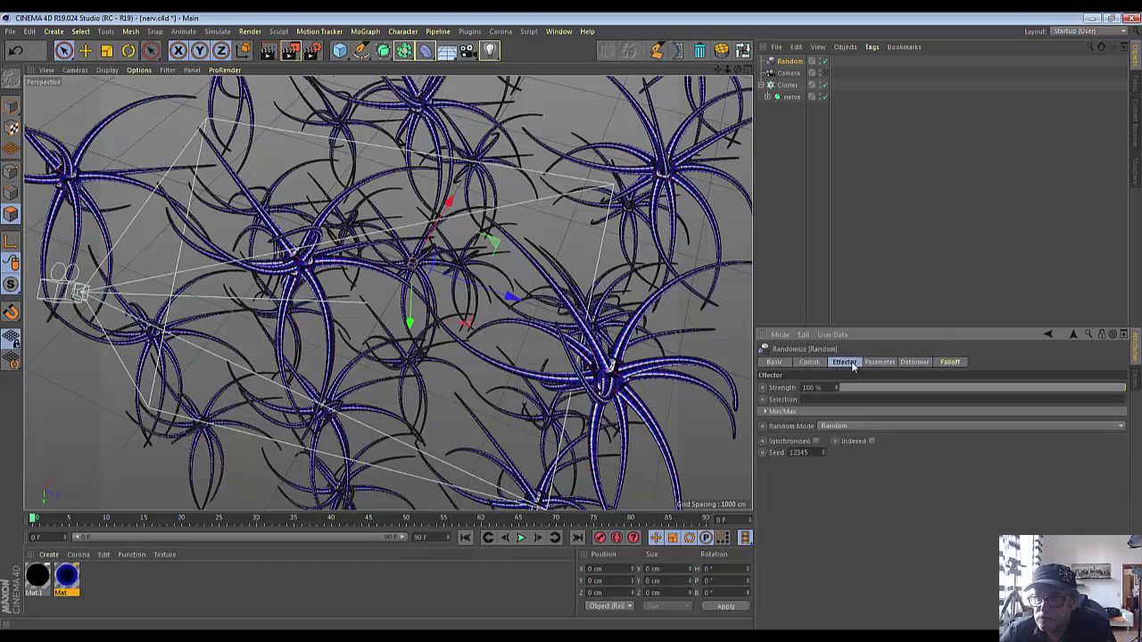
pyautogui.click(879, 362)
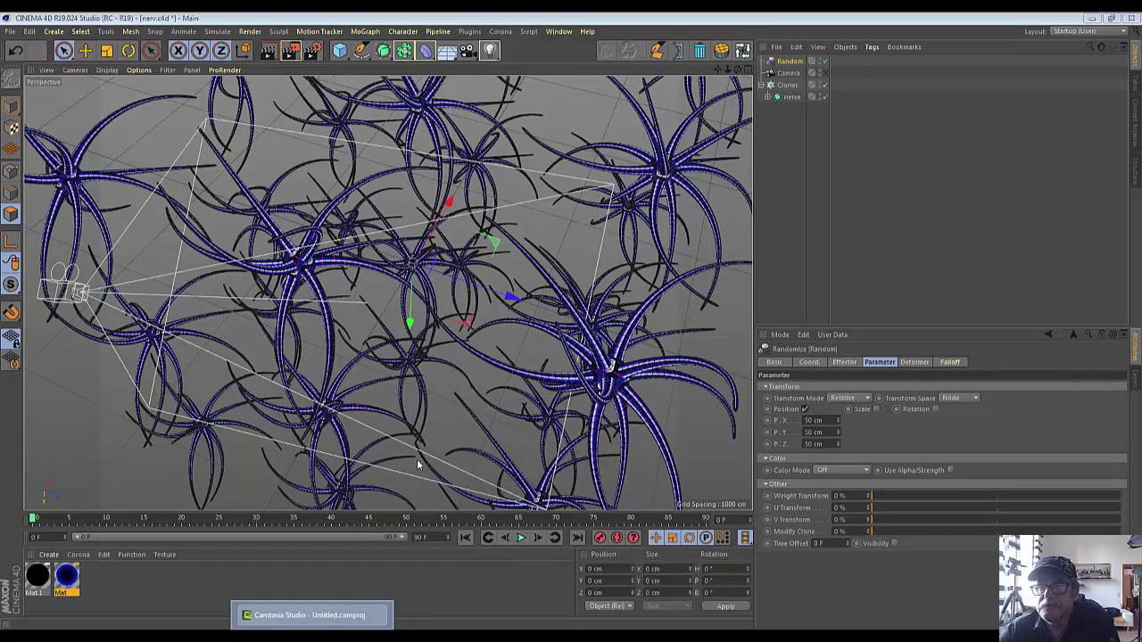
# Edit the Random effector's X and Y position offsets and enable rotation randomisation at 0°.
pyautogui.click(790, 63)
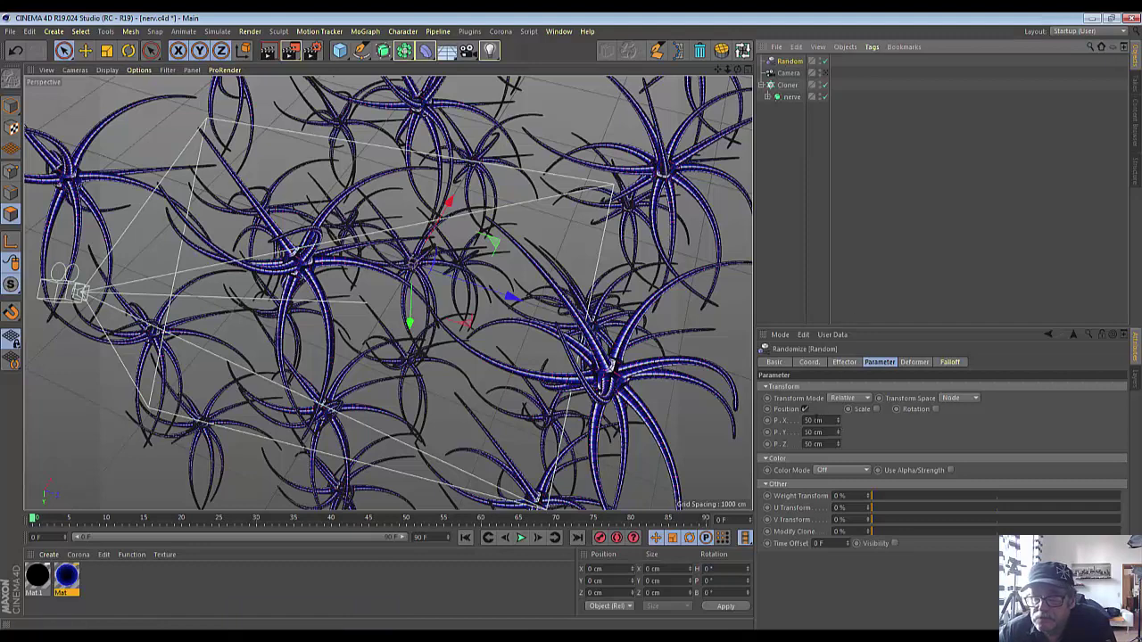
pyautogui.doubleClick(807, 420)
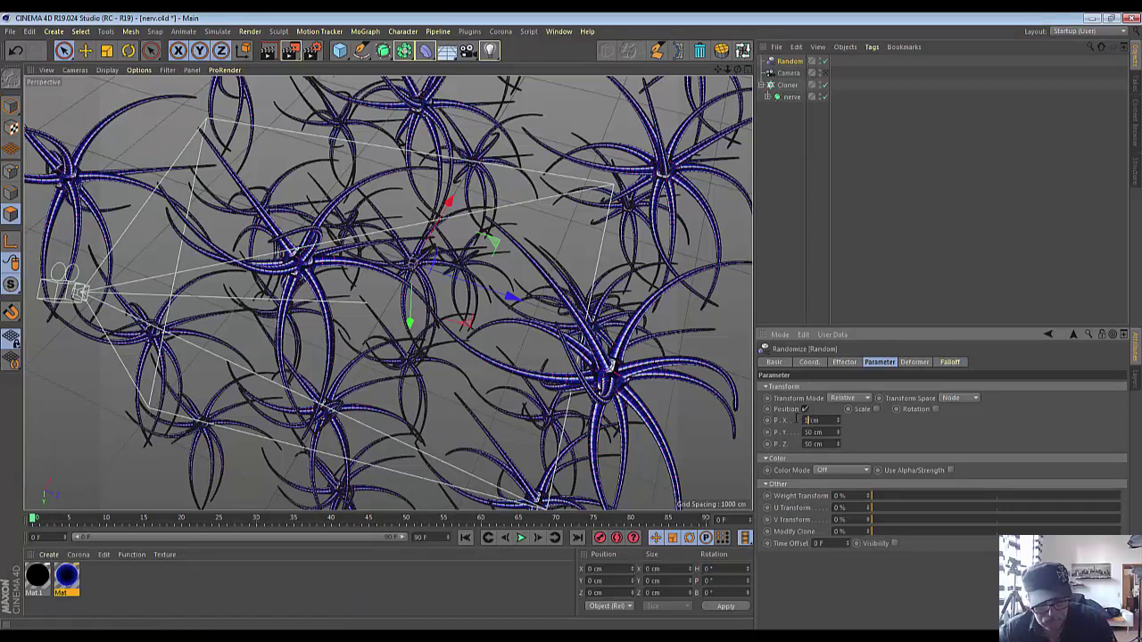
pyautogui.write('00')
pyautogui.press('Return')
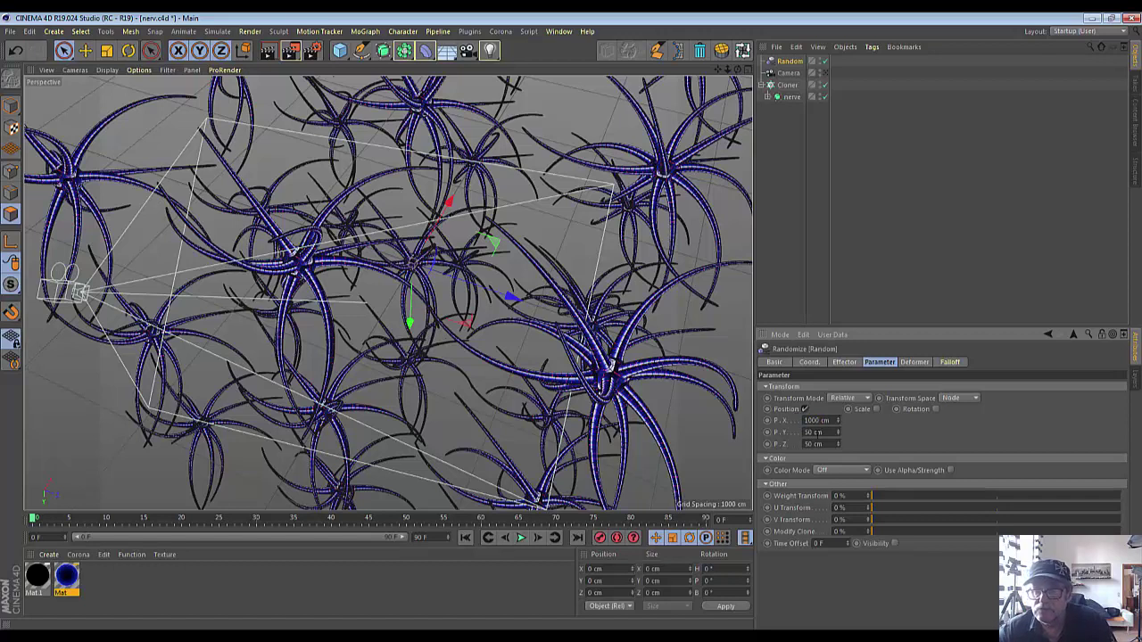
pyautogui.doubleClick(811, 432)
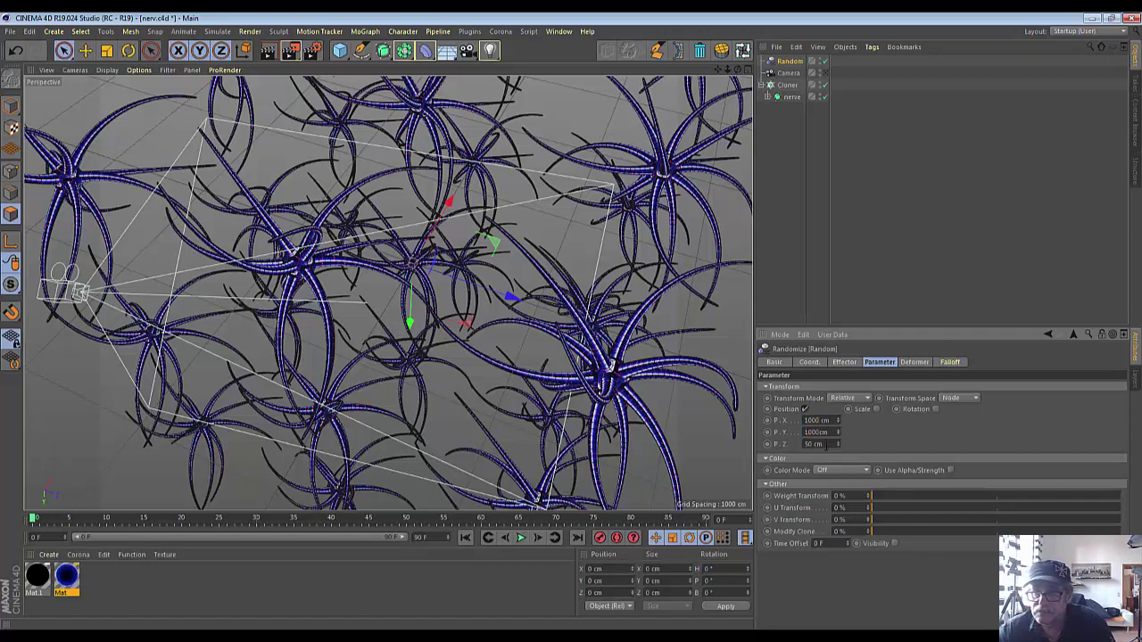
pyautogui.write('100')
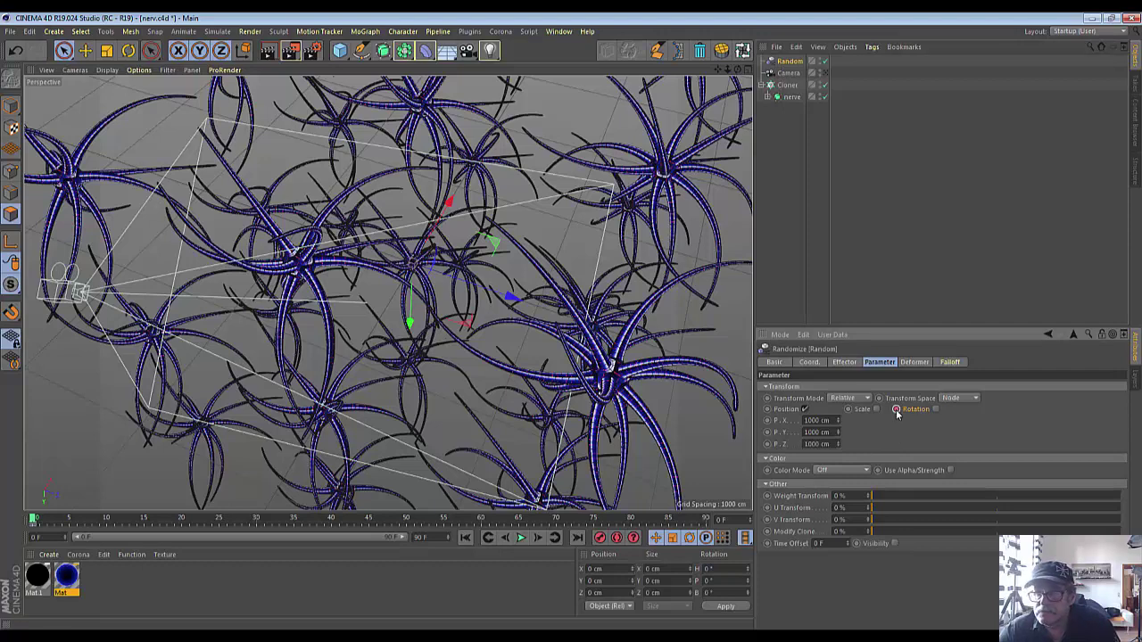
pyautogui.click(936, 409)
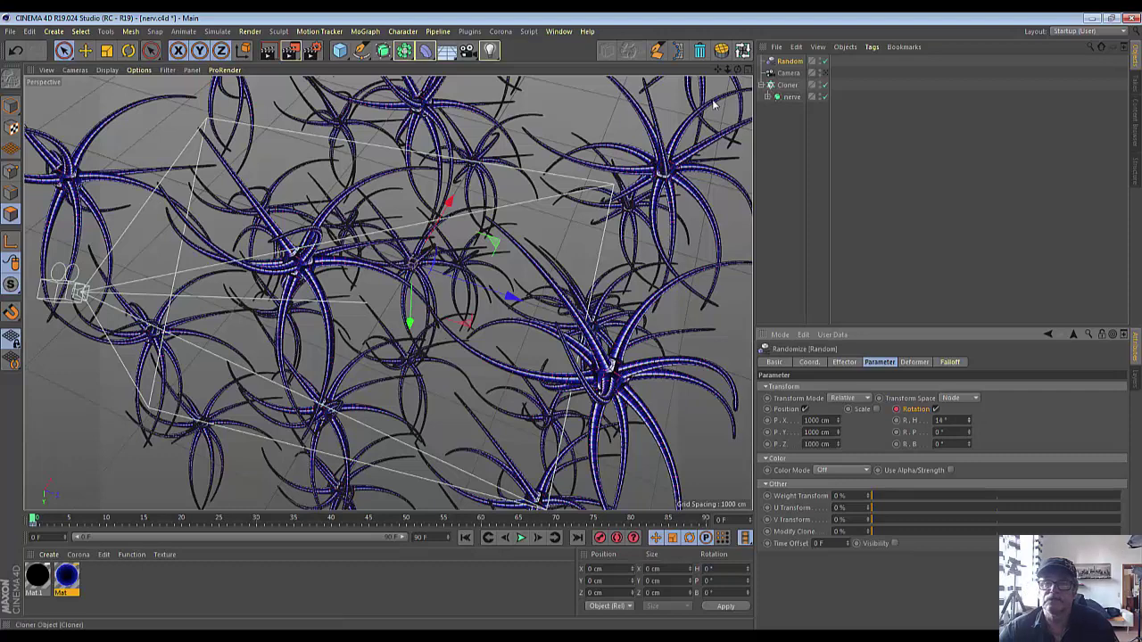
# Return to a single enlarged Perspective view.
pyautogui.click(16, 51)
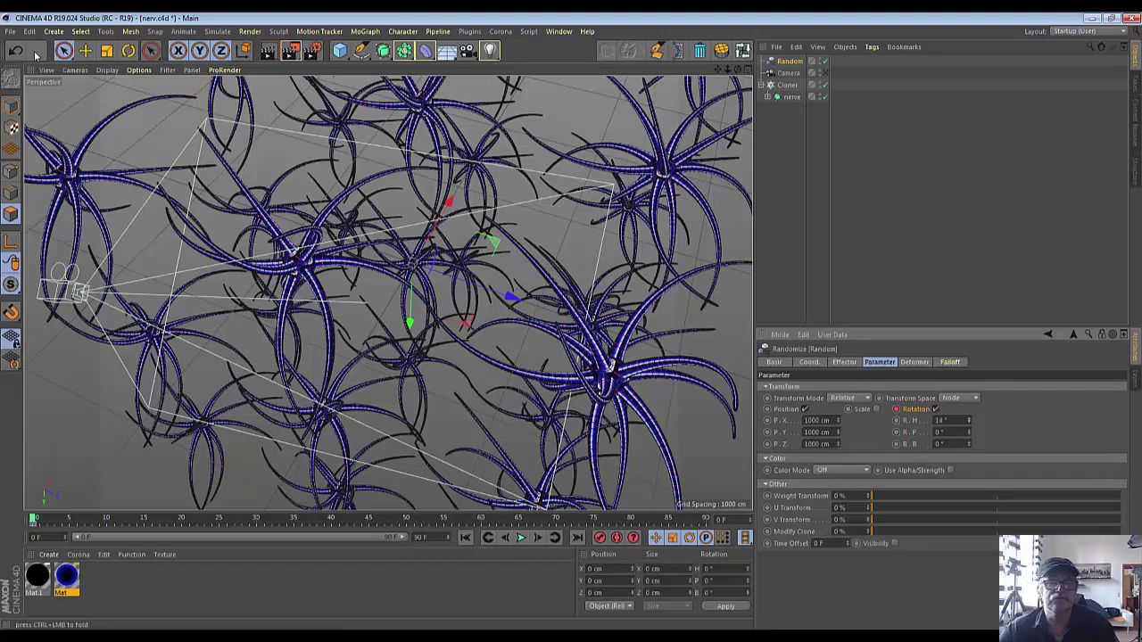
pyautogui.click(746, 70)
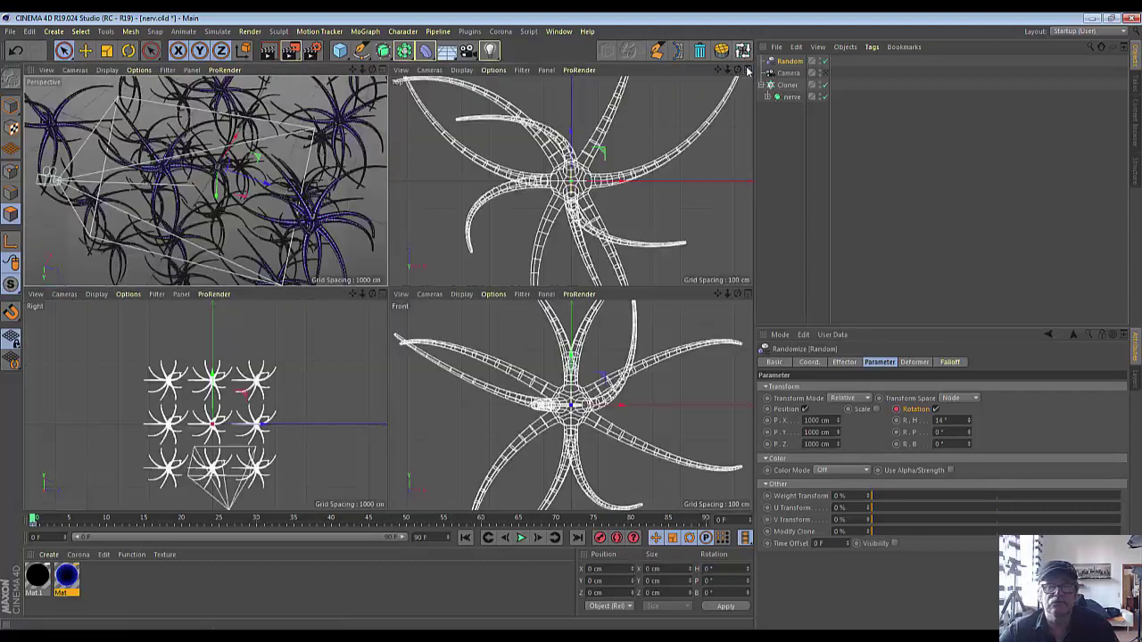
pyautogui.click(380, 72)
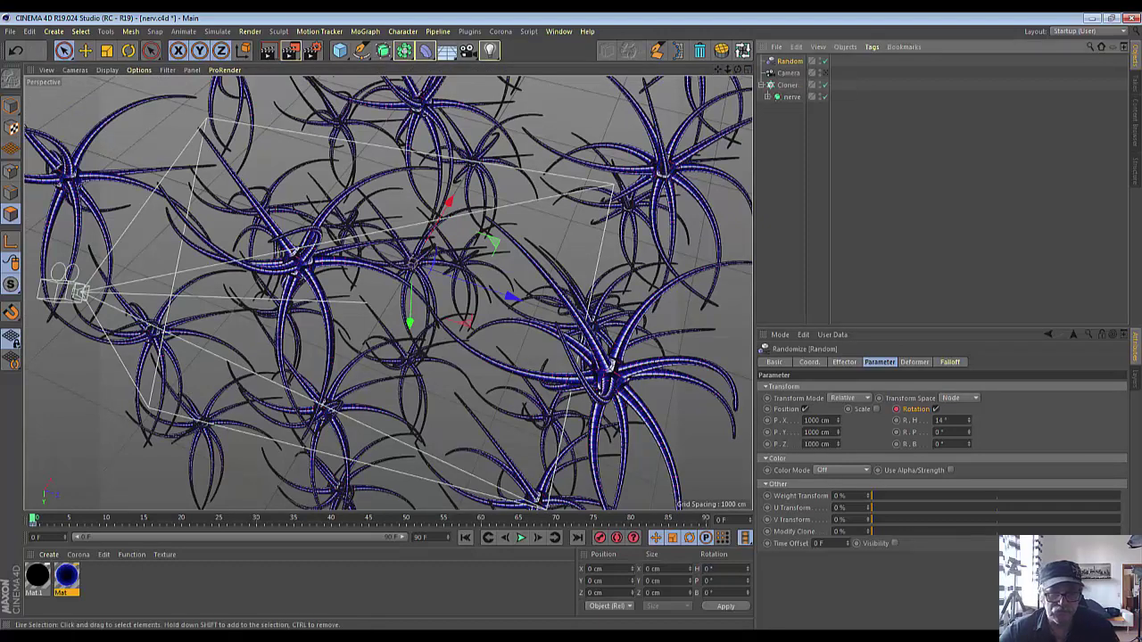
pyautogui.click(407, 615)
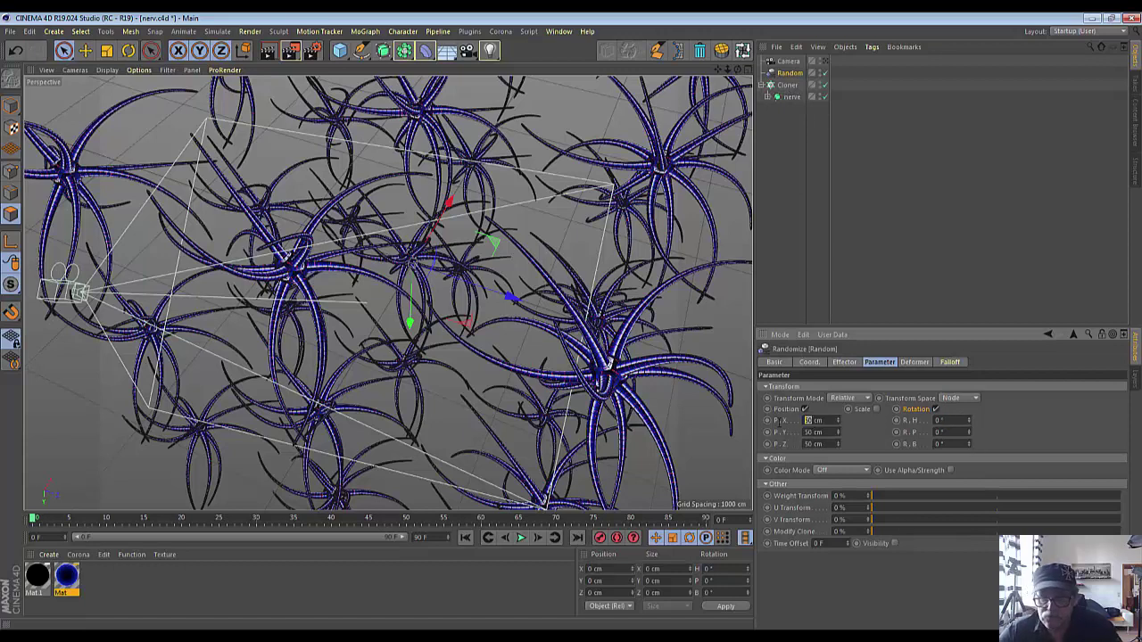
# Set the Random effector's X, Y and Z position offsets to 1000 cm.
pyautogui.doubleClick(807, 420)
pyautogui.write('1000')
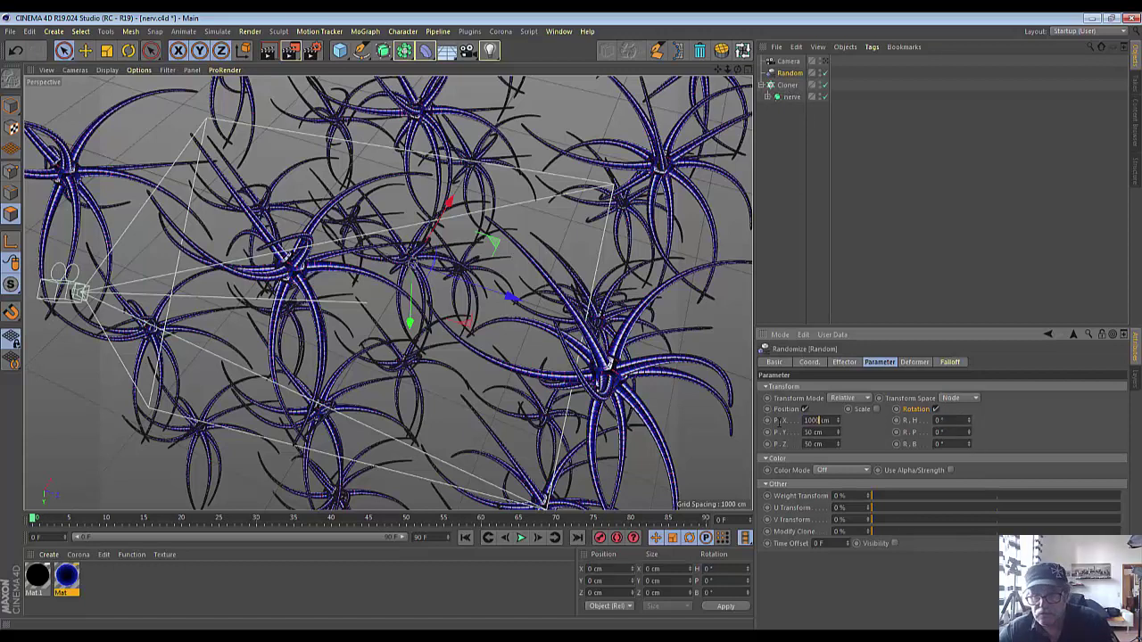
pyautogui.press('Return')
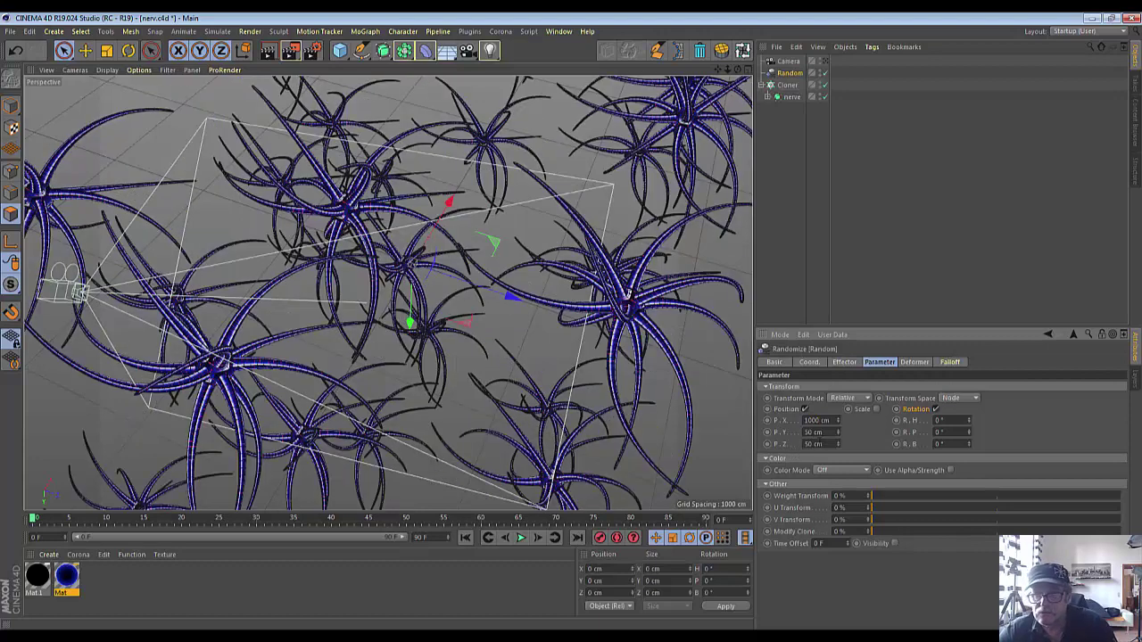
pyautogui.doubleClick(809, 432)
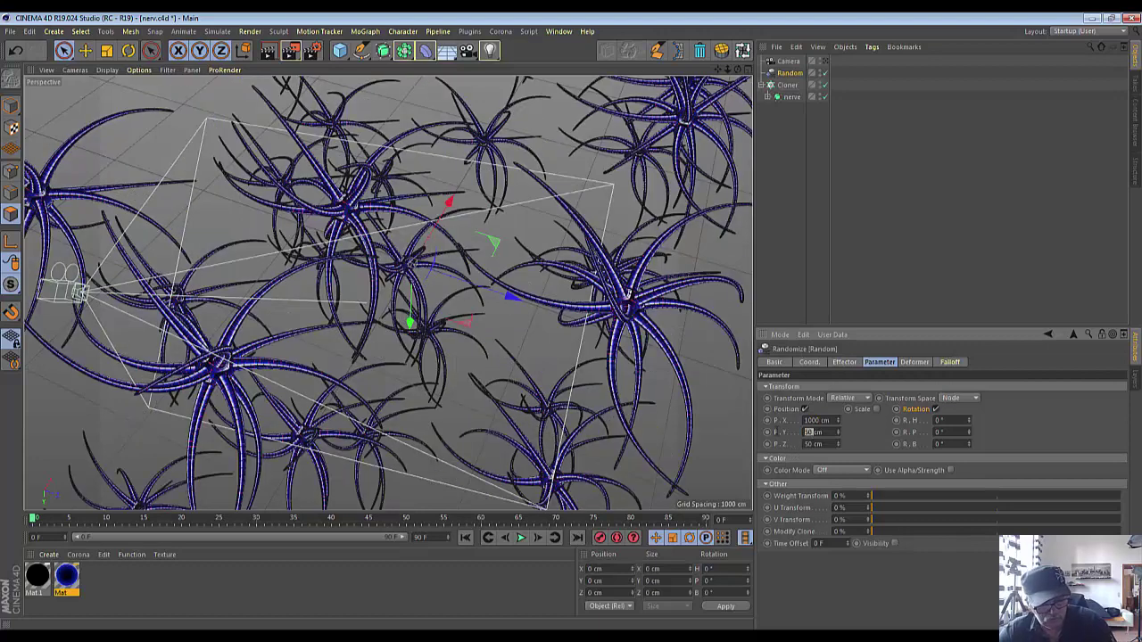
pyautogui.write('1000')
pyautogui.press('Return')
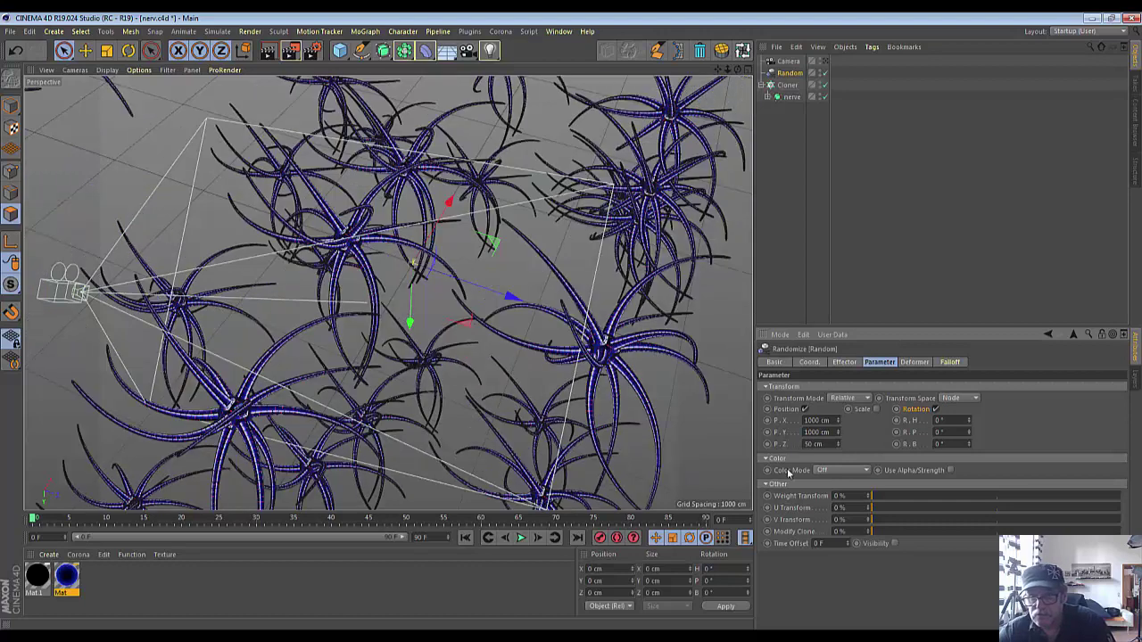
pyautogui.doubleClick(808, 443)
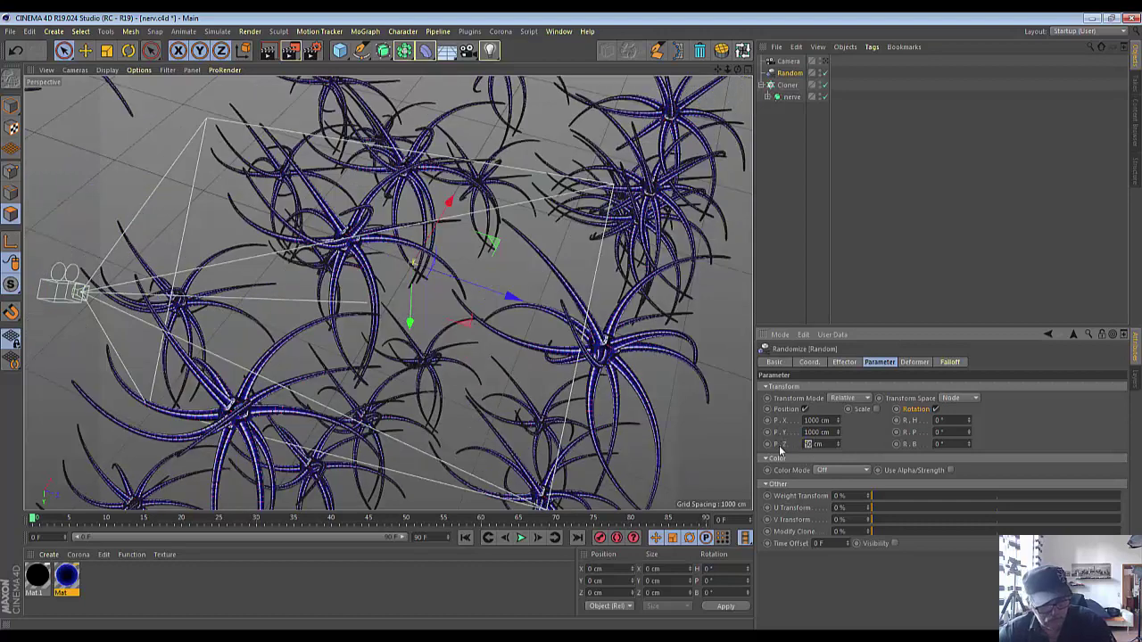
pyautogui.write('100')
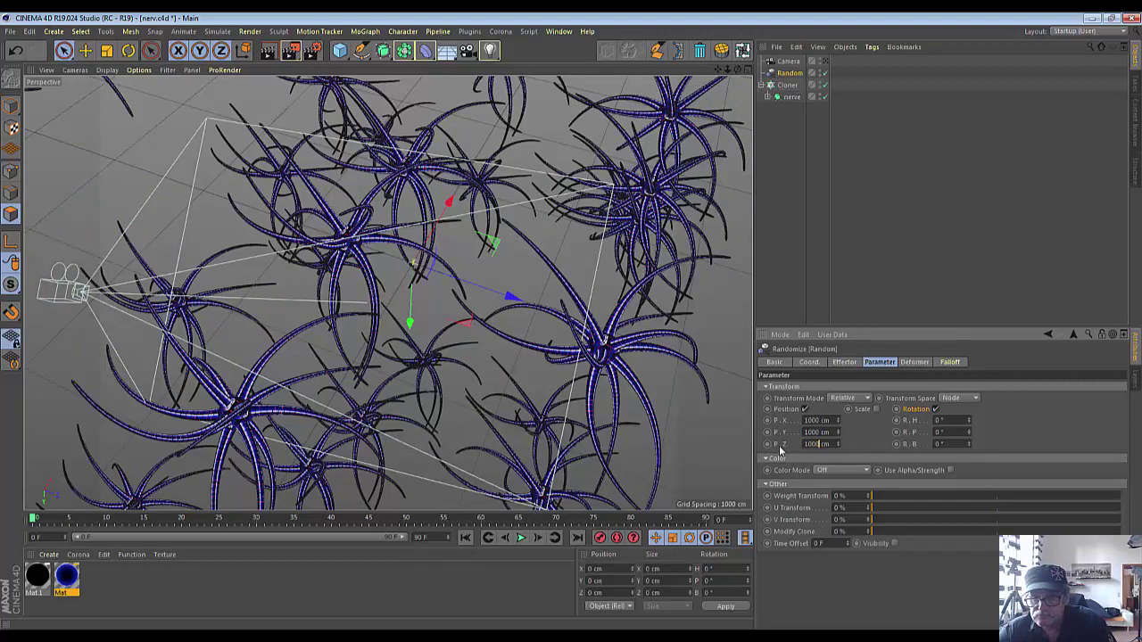
pyautogui.press('Return')
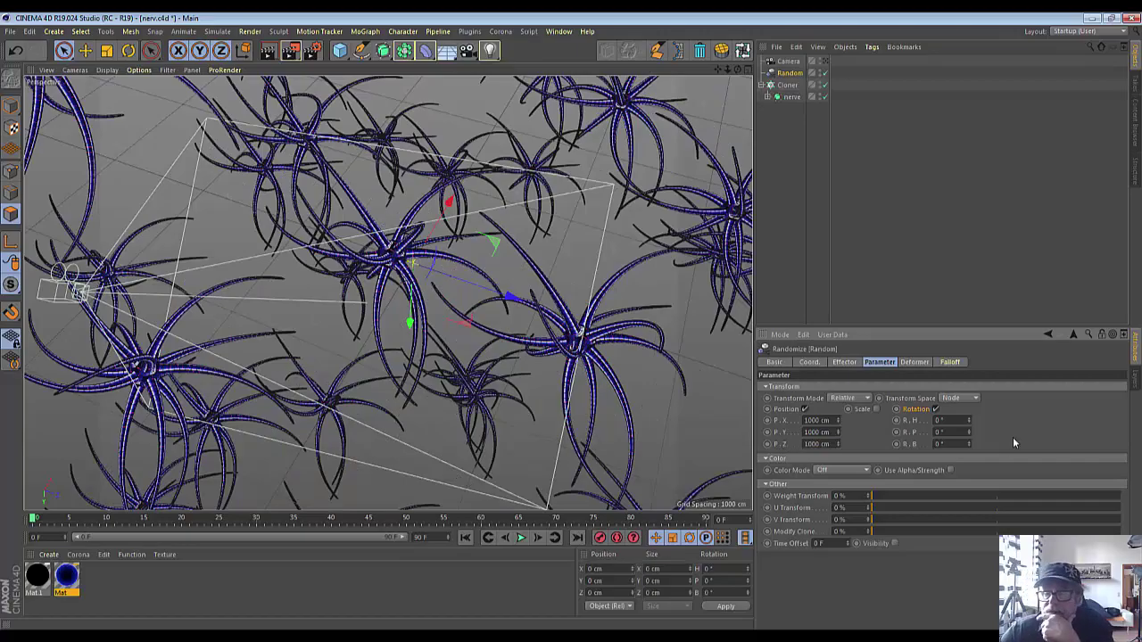
# Raise random heading rotation to 101°, move the view closer, and render a preview.
pyautogui.moveTo(970, 417); pyautogui.dragTo(970, 375)
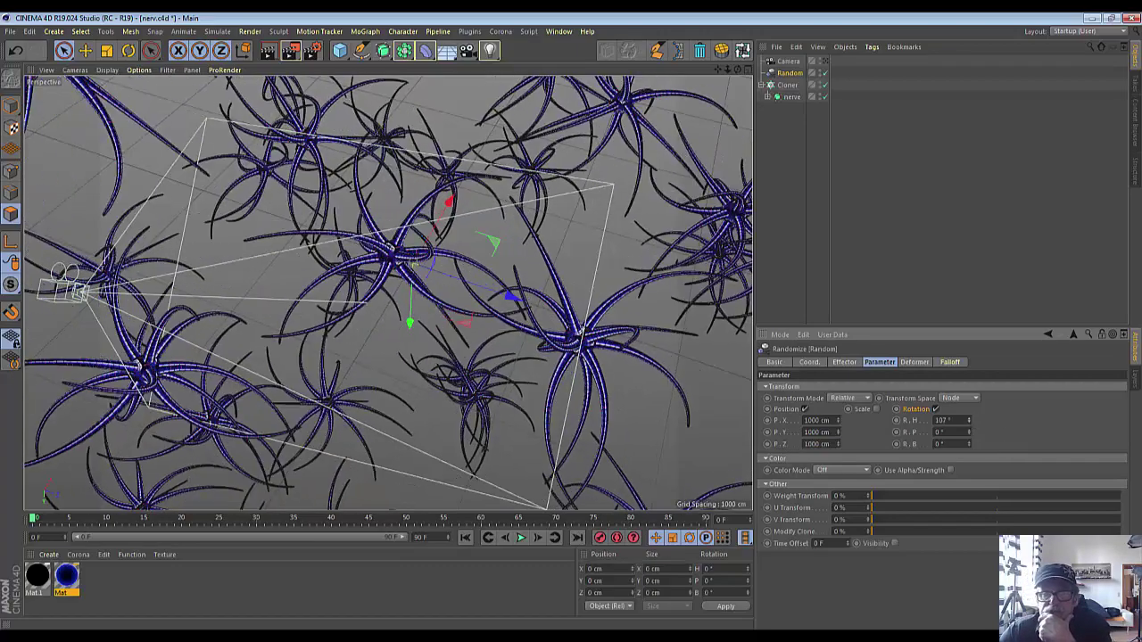
pyautogui.moveTo(970, 420)
pyautogui.mouseDown()
pyautogui.moveTo(970, 464)
pyautogui.moveTo(970, 443)
pyautogui.mouseUp()
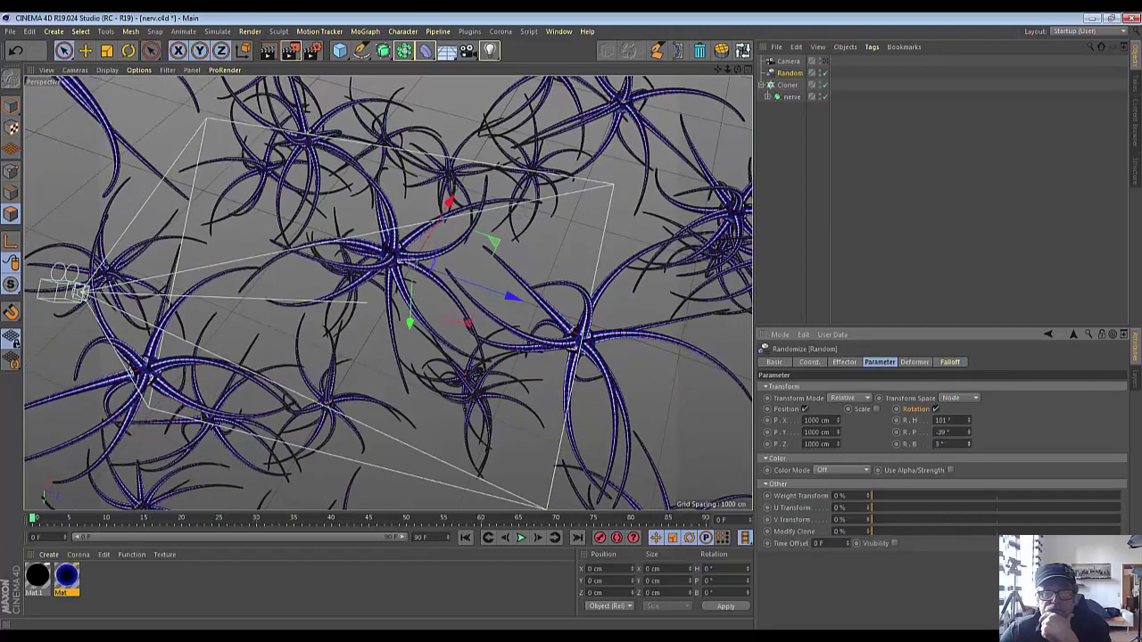
pyautogui.scroll(2, 439, 326)
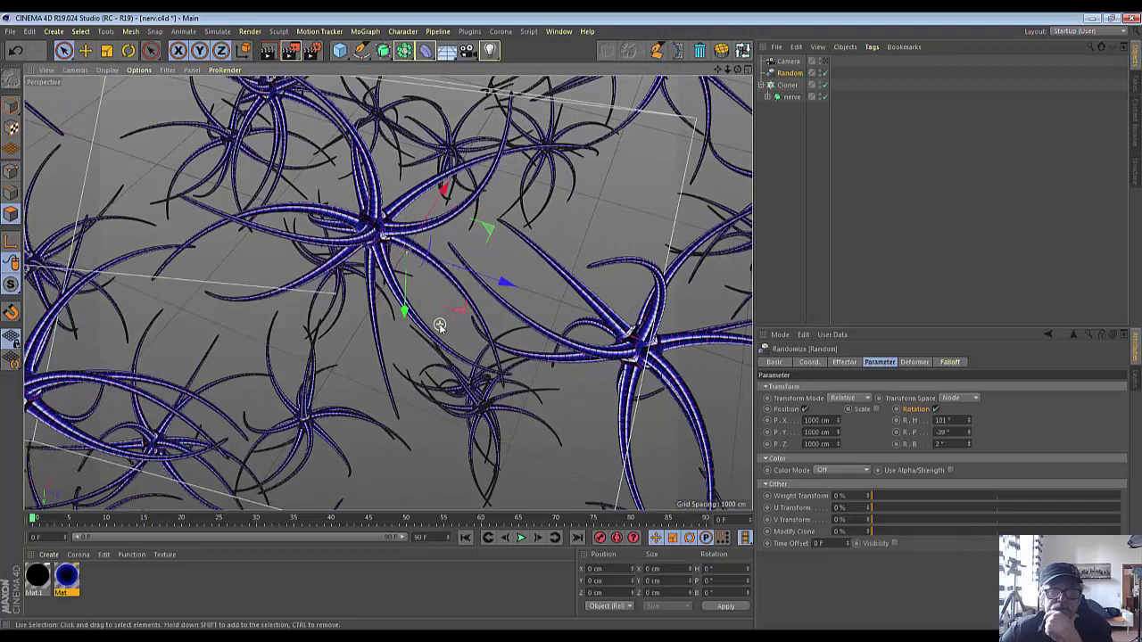
pyautogui.scroll(2, 439, 326)
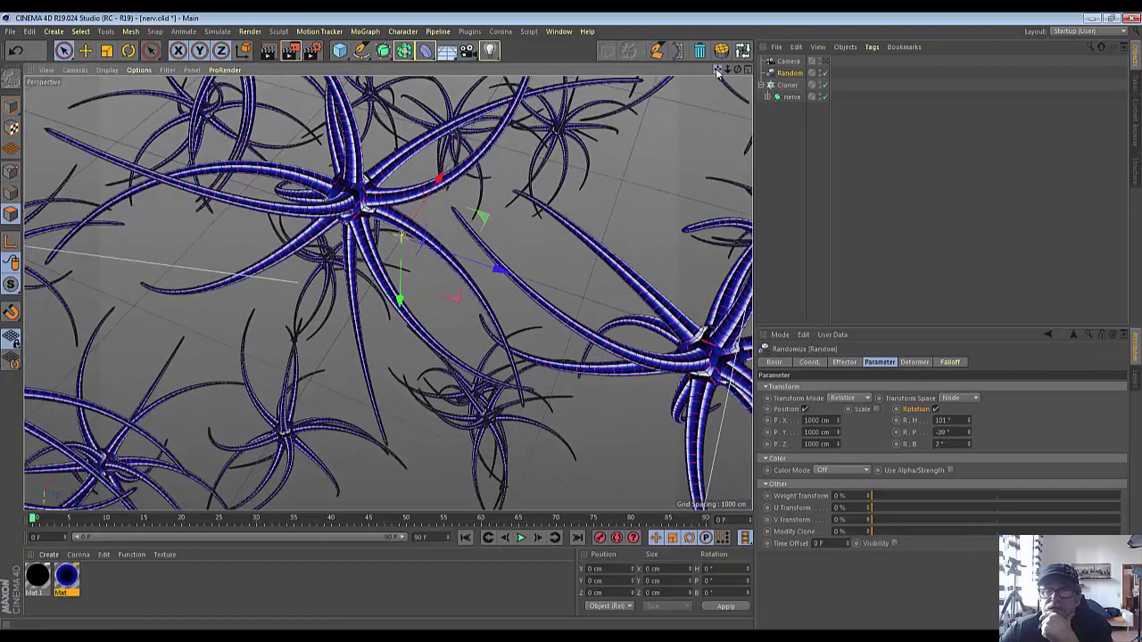
pyautogui.moveTo(439, 327)
pyautogui.keyDown('alt'); pyautogui.mouseDown()
pyautogui.moveTo(389, 293)
pyautogui.moveTo(714, 315)
pyautogui.mouseUp(); pyautogui.keyUp('alt')
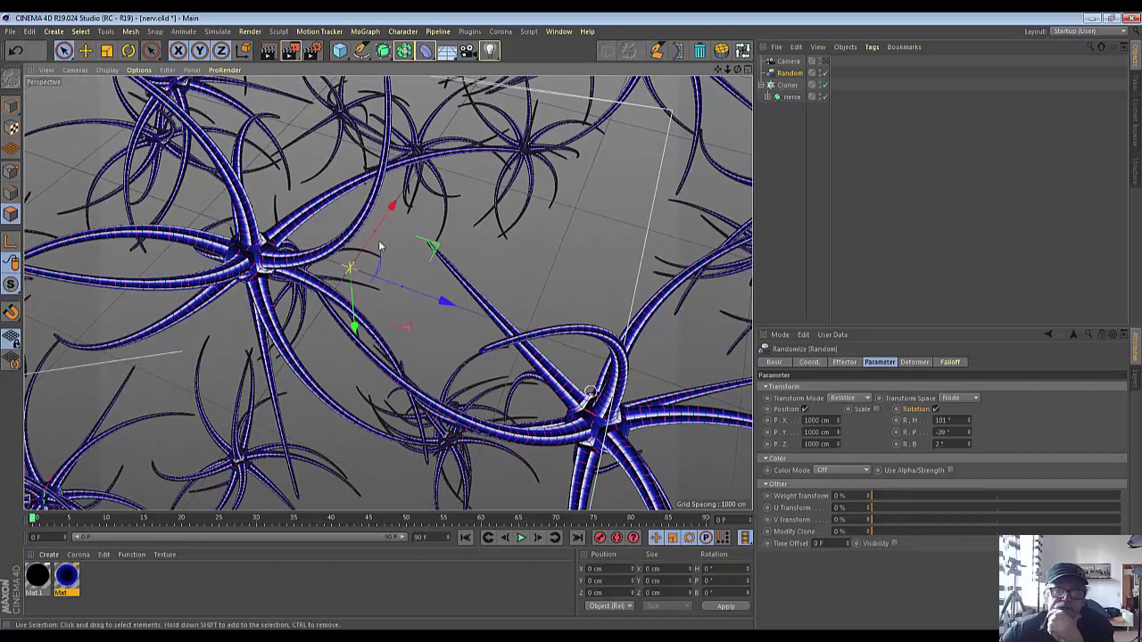
pyautogui.click(267, 51)
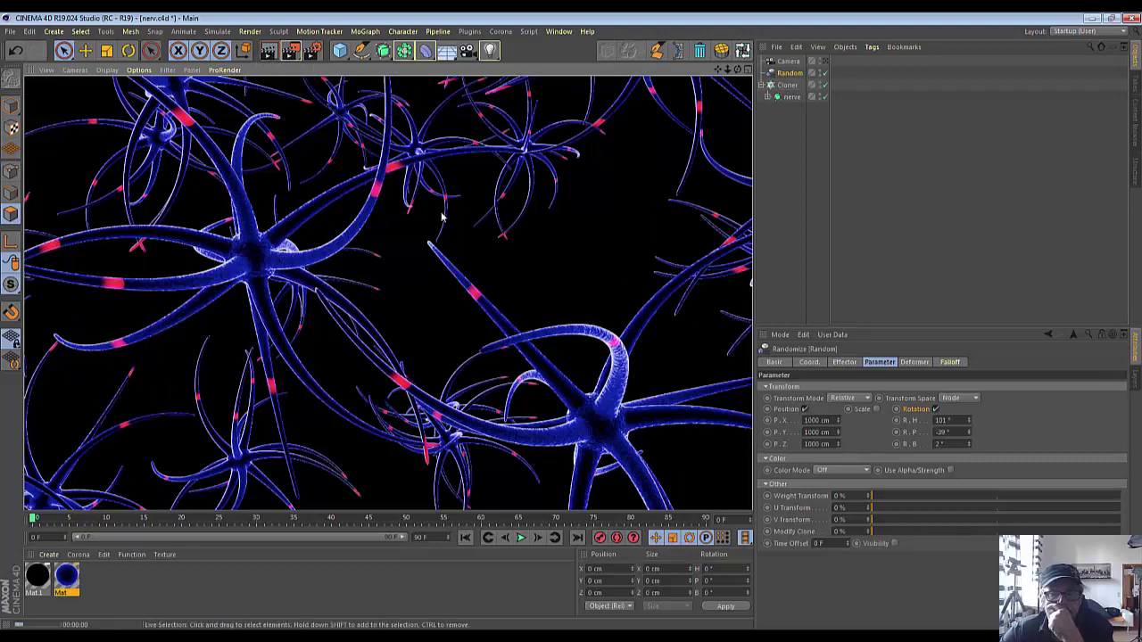
# Cancel the preview render and raise the Random effector's bank rotation to 75°.
pyautogui.click(610, 268)
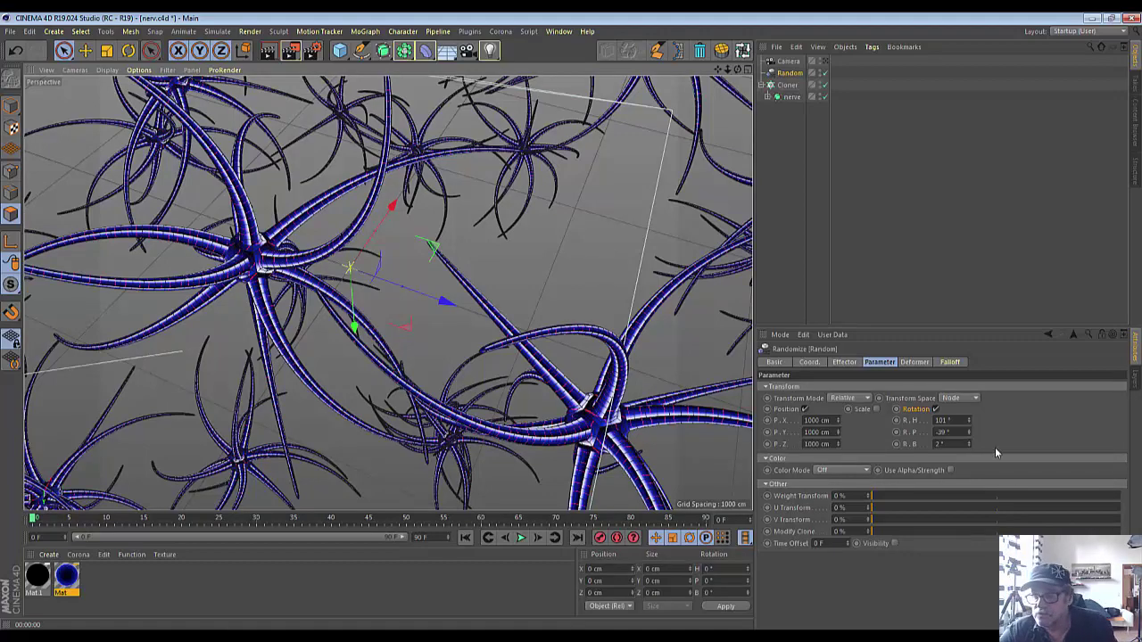
pyautogui.moveTo(970, 444); pyautogui.dragTo(974, 384)
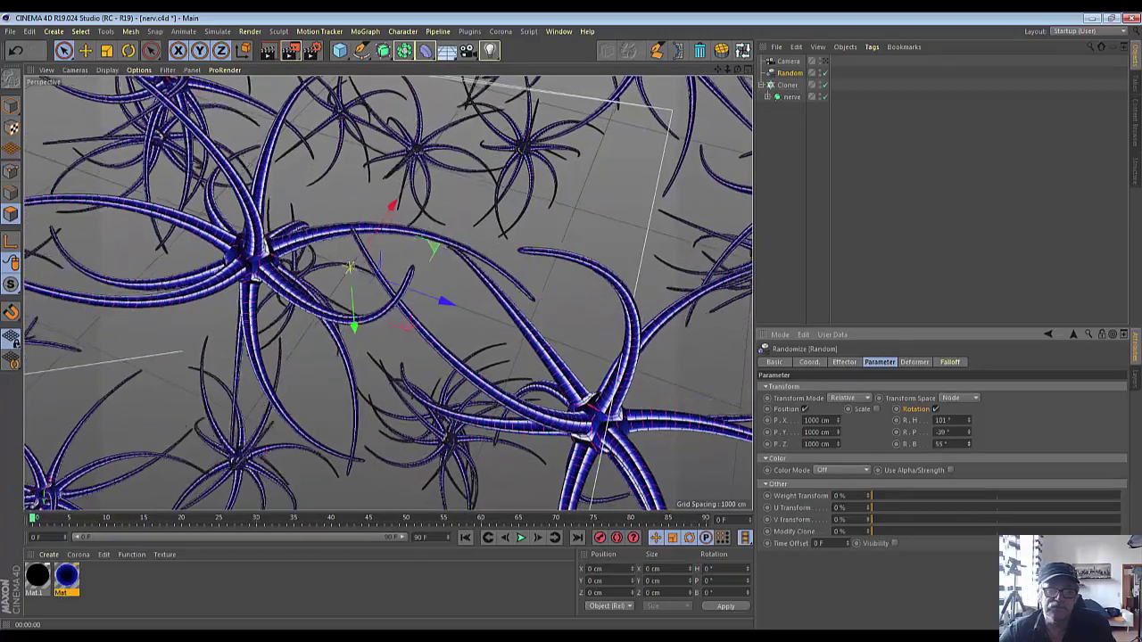
pyautogui.moveTo(971, 446); pyautogui.dragTo(971, 450)
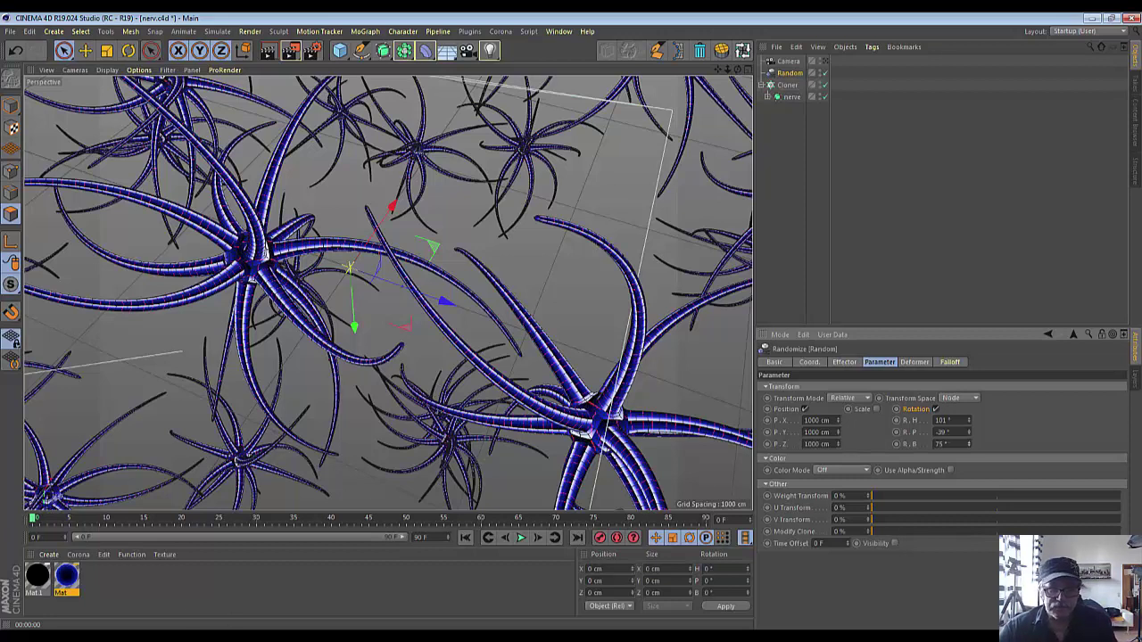
pyautogui.hotkey('alt', 'Tab')
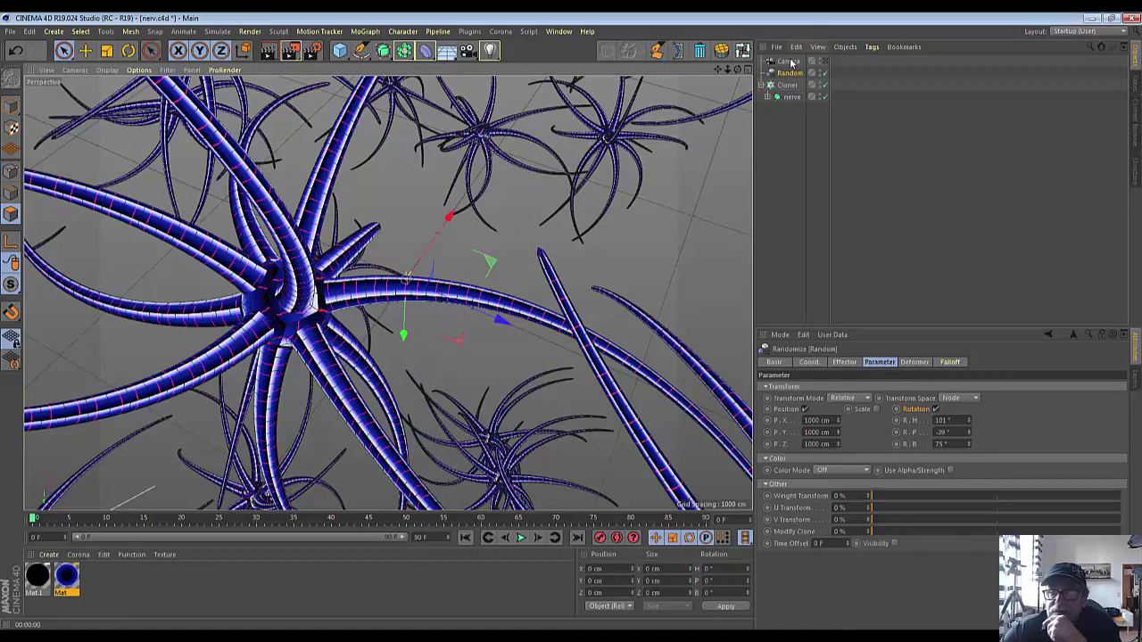
# Select the Camera and show its Details tab with clipping and depth-of-field options.
pyautogui.click(788, 62)
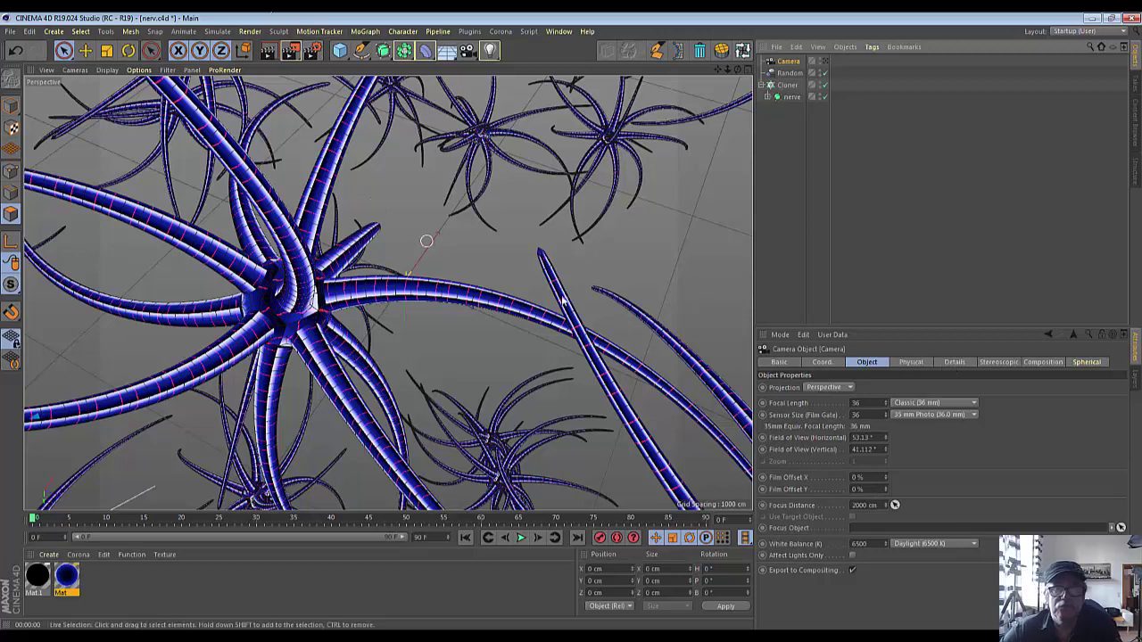
pyautogui.click(954, 363)
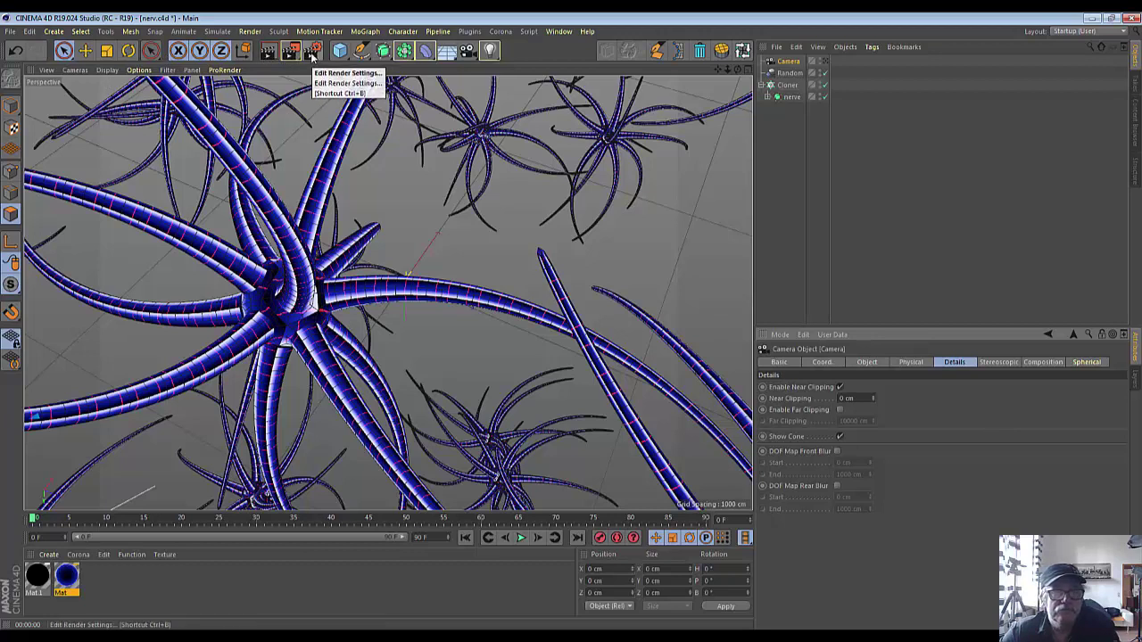
# Add the Depth of Field post effect in Render Settings and adjust its blur strength.
pyautogui.click(310, 52)
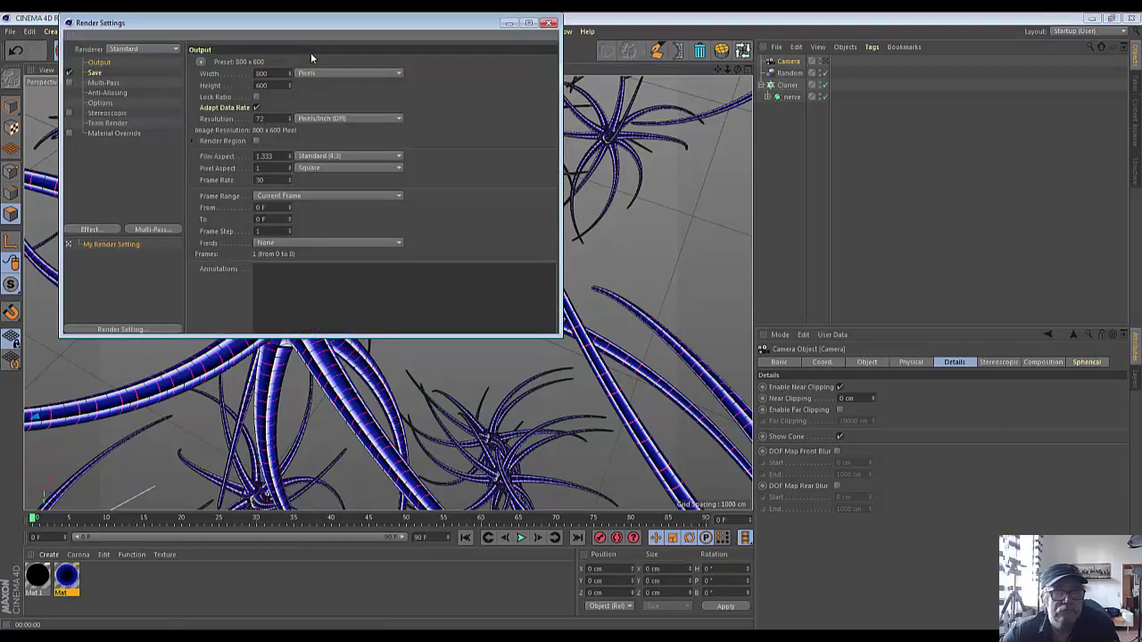
pyautogui.moveTo(198, 25); pyautogui.dragTo(286, 100)
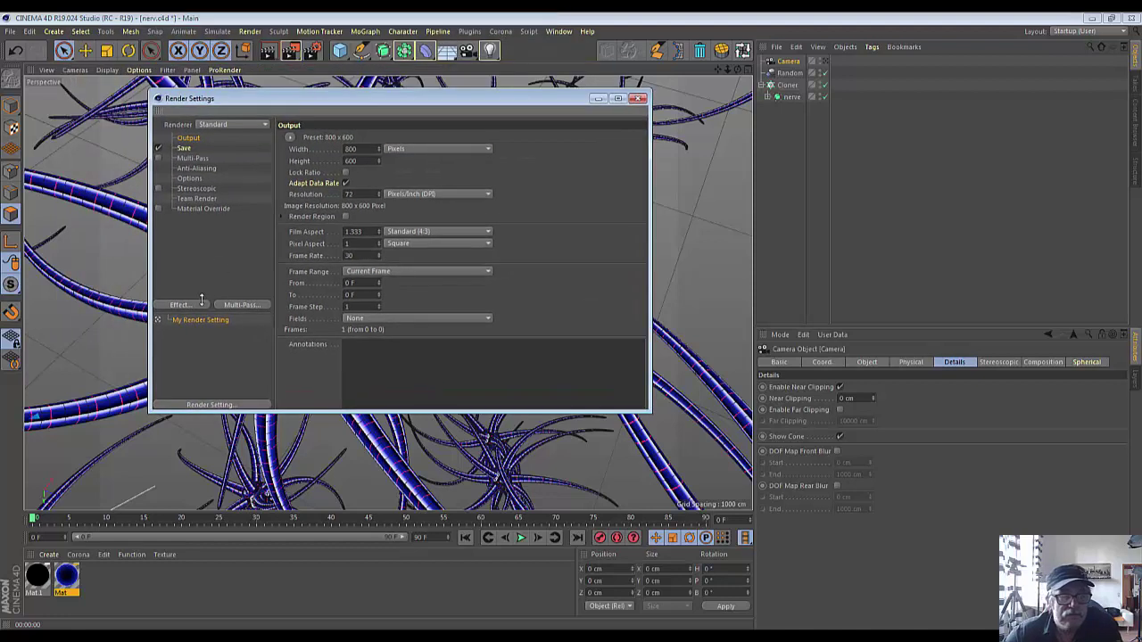
pyautogui.click(183, 305)
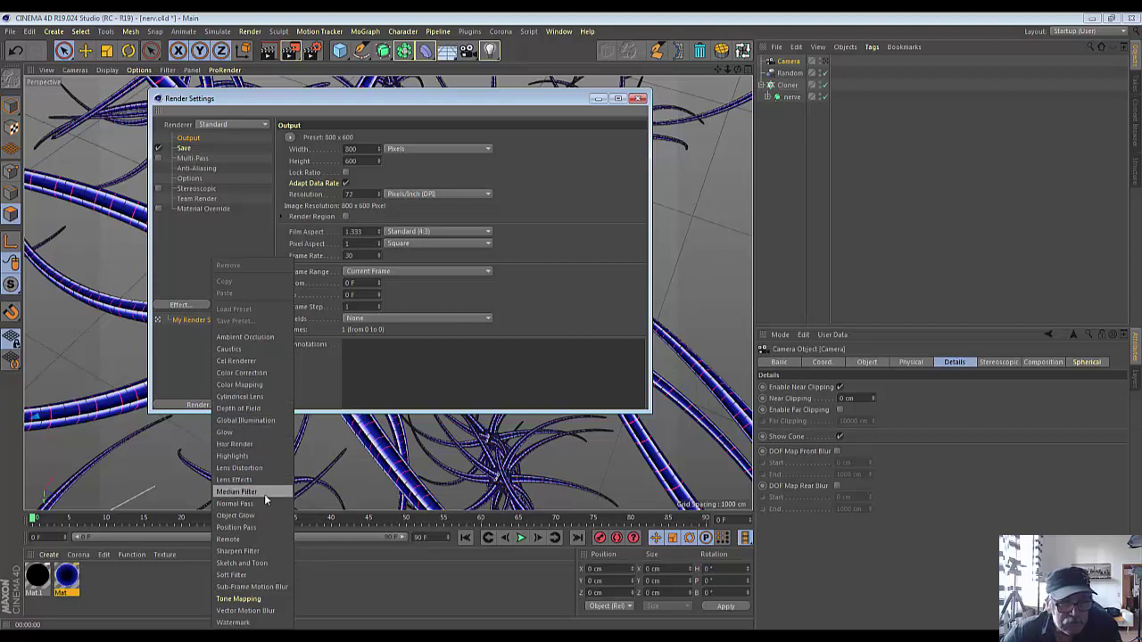
pyautogui.click(258, 409)
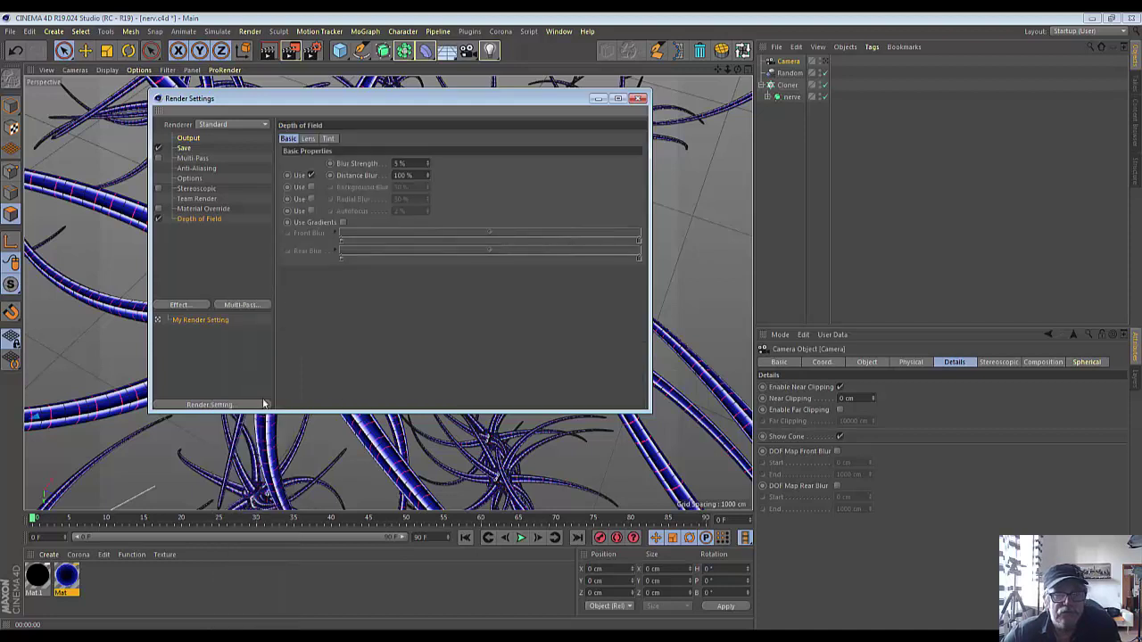
pyautogui.click(428, 163)
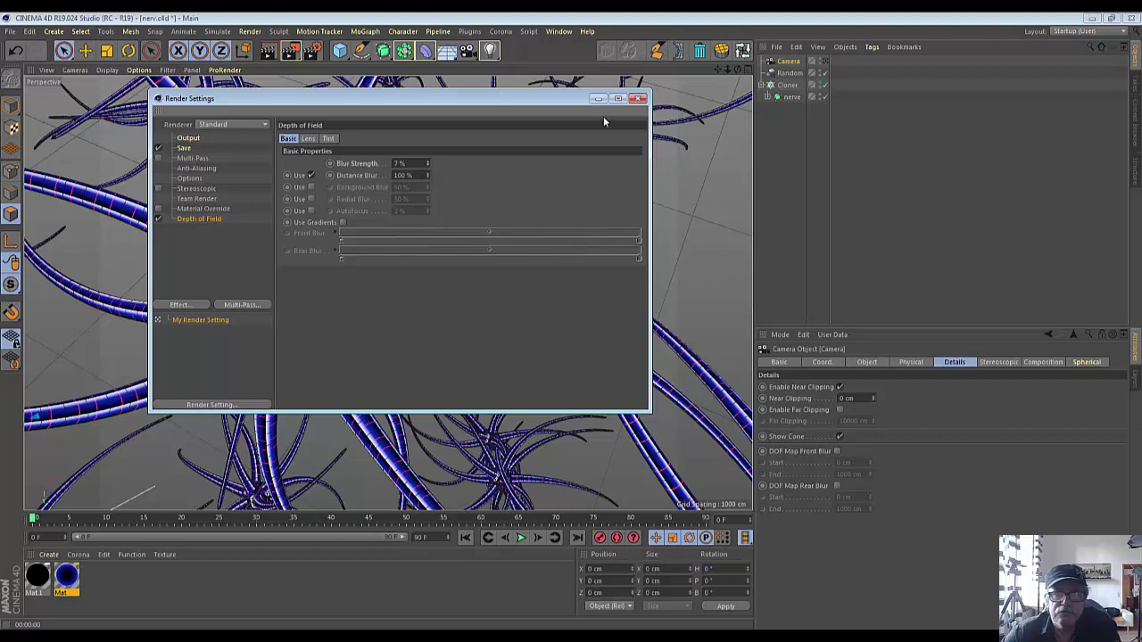
pyautogui.click(639, 98)
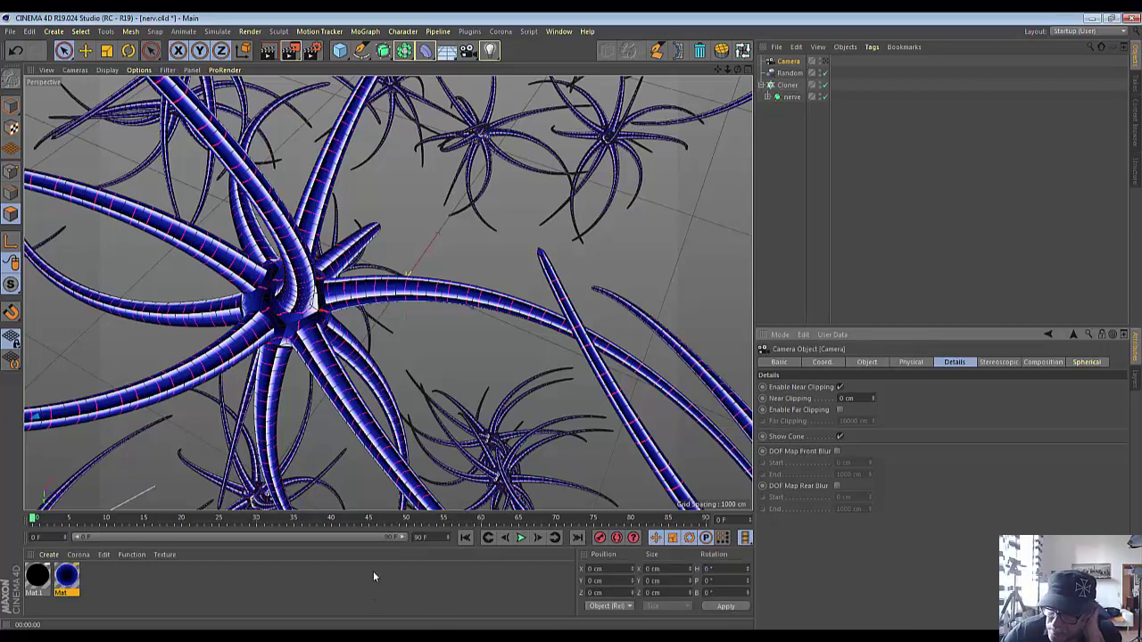
# Enable the camera's DOF Map Rear Blur and set the nerve Subdivision Surface's editor subdivision to 2.
pyautogui.click(836, 485)
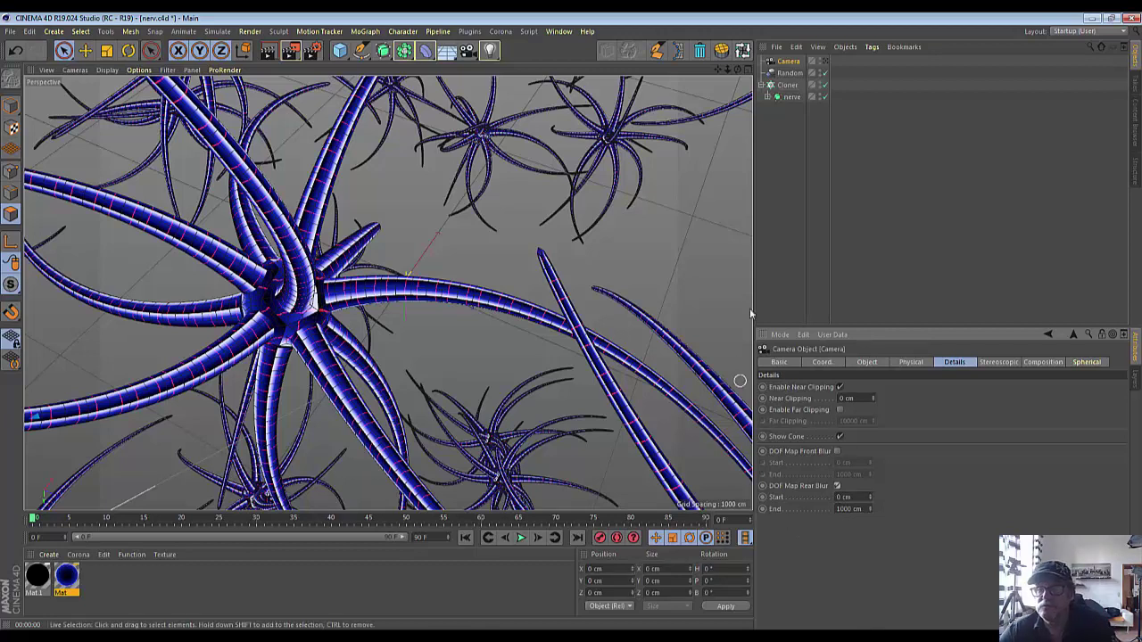
pyautogui.click(786, 97)
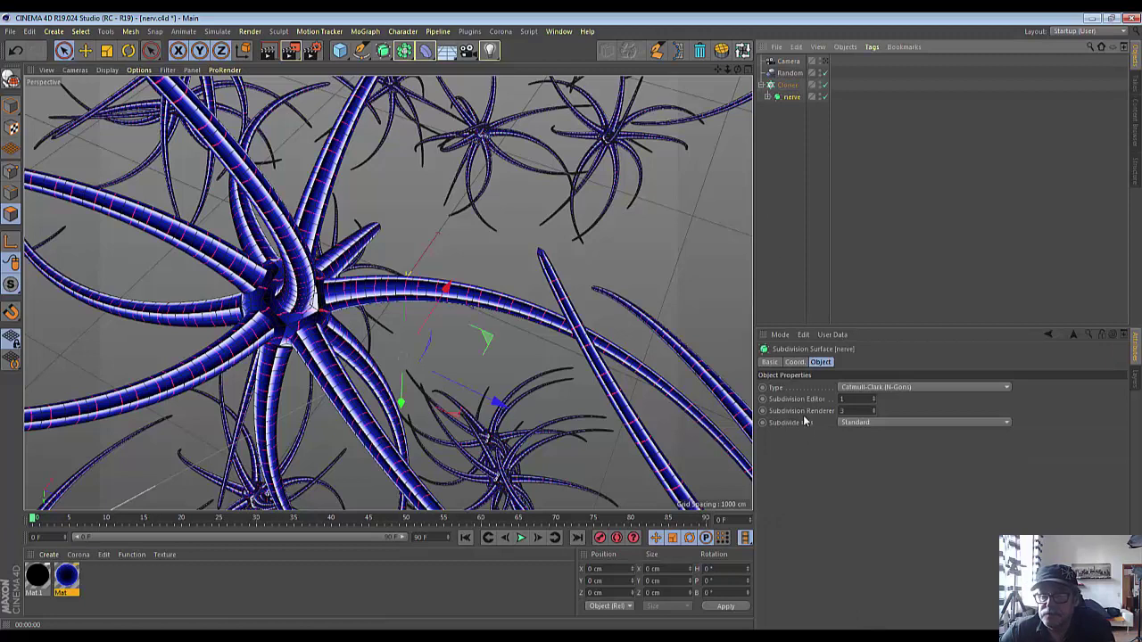
pyautogui.click(767, 96)
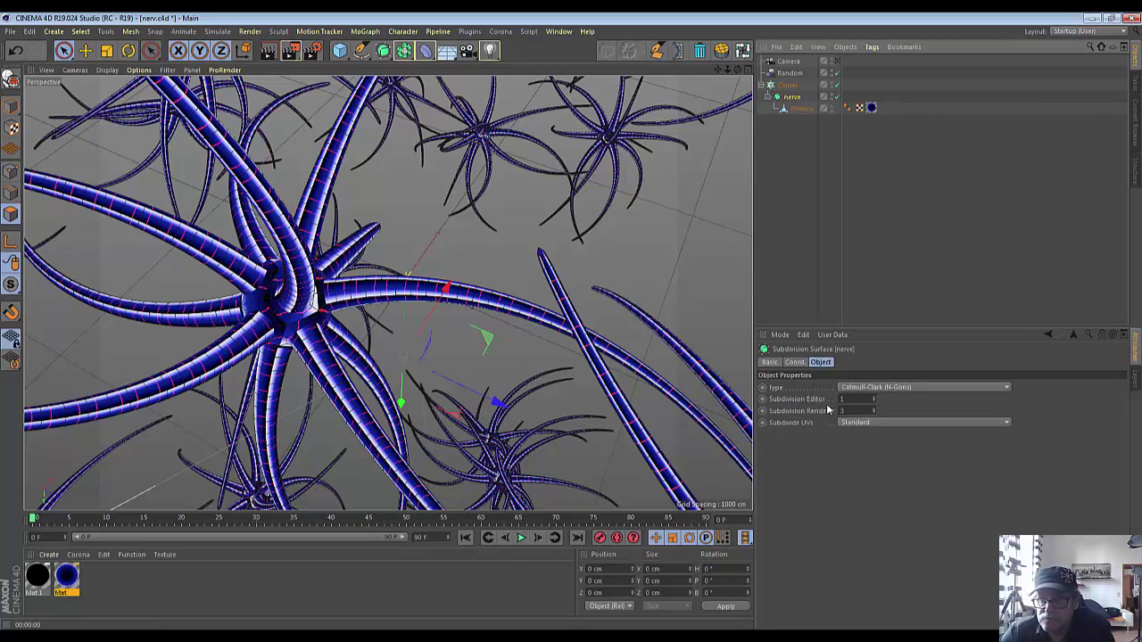
pyautogui.click(874, 399)
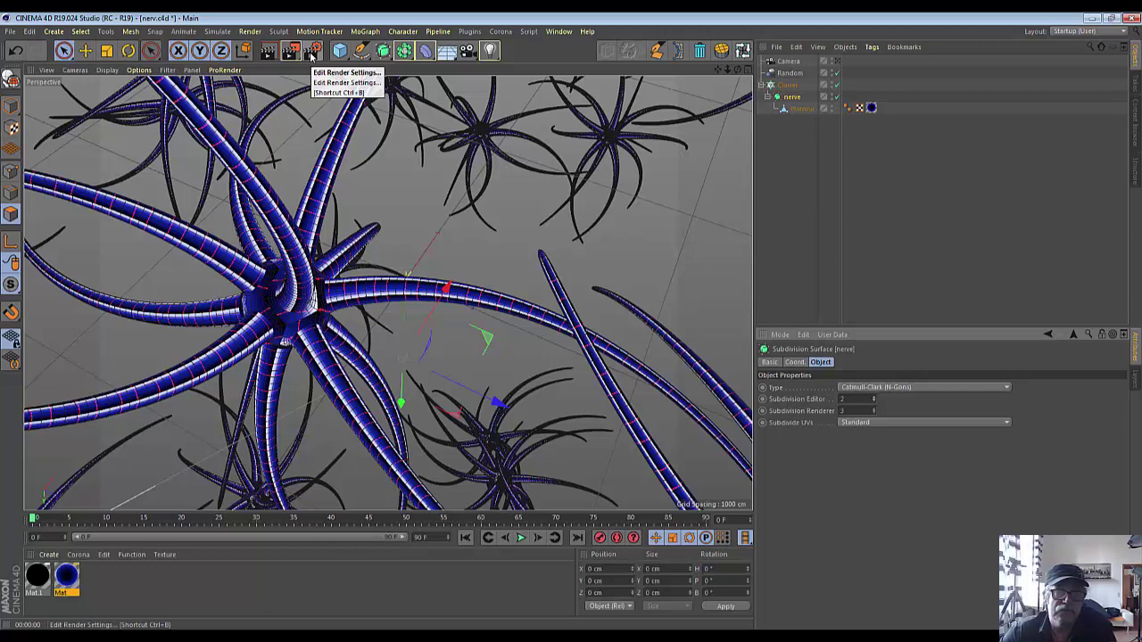
# In Render Settings > Output, enter a width of 5000 px with height 3000, then set the window aside.
pyautogui.click(312, 53)
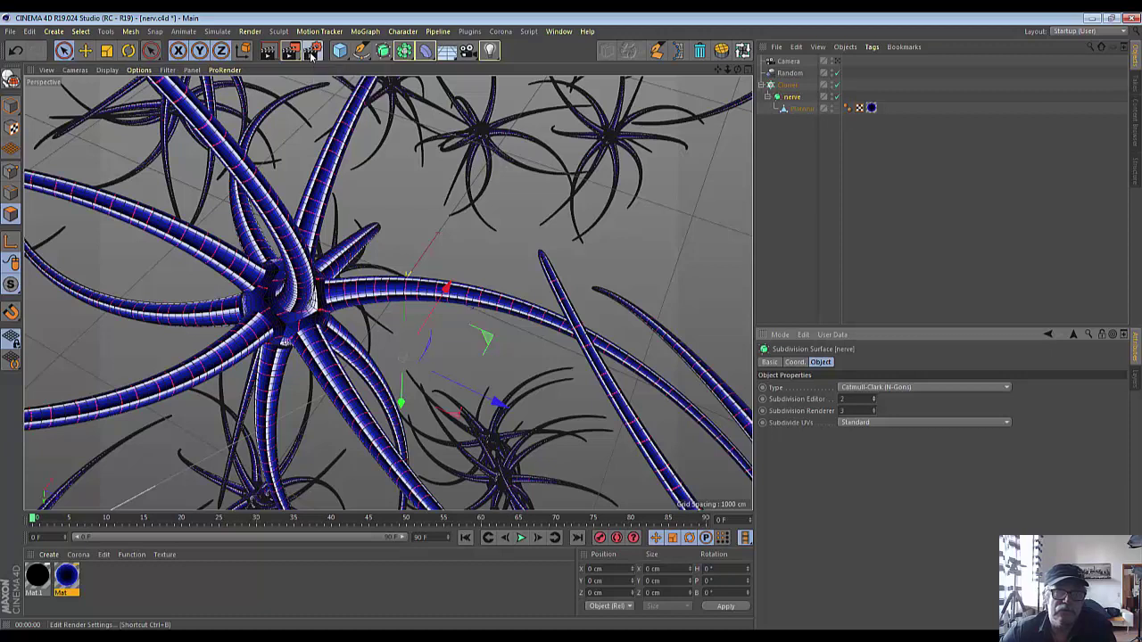
pyautogui.click(311, 53)
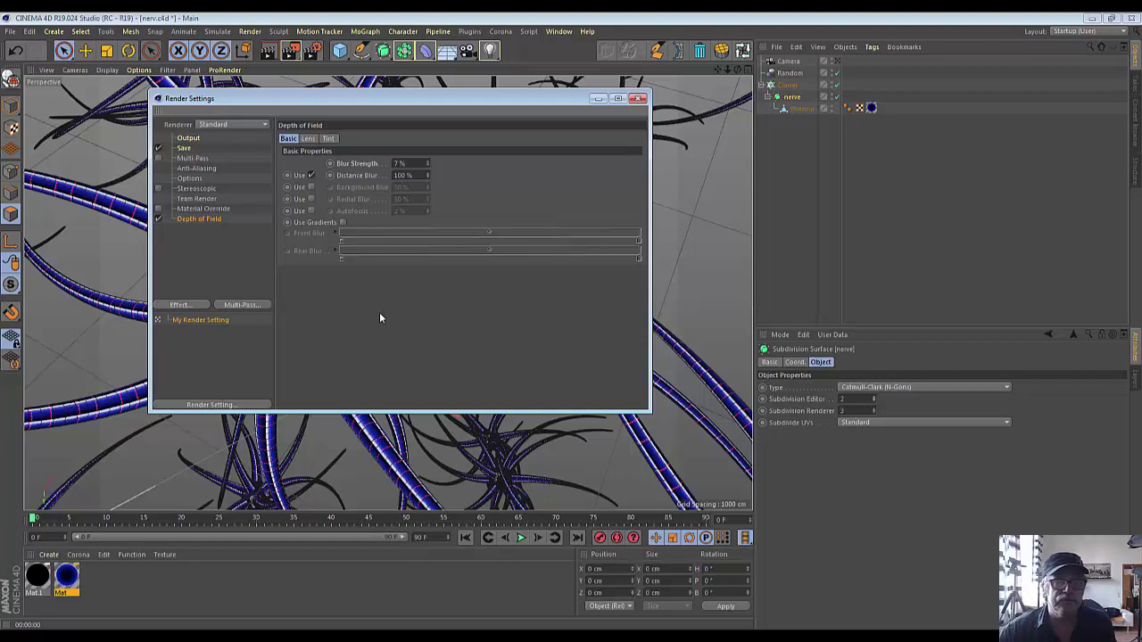
pyautogui.click(189, 139)
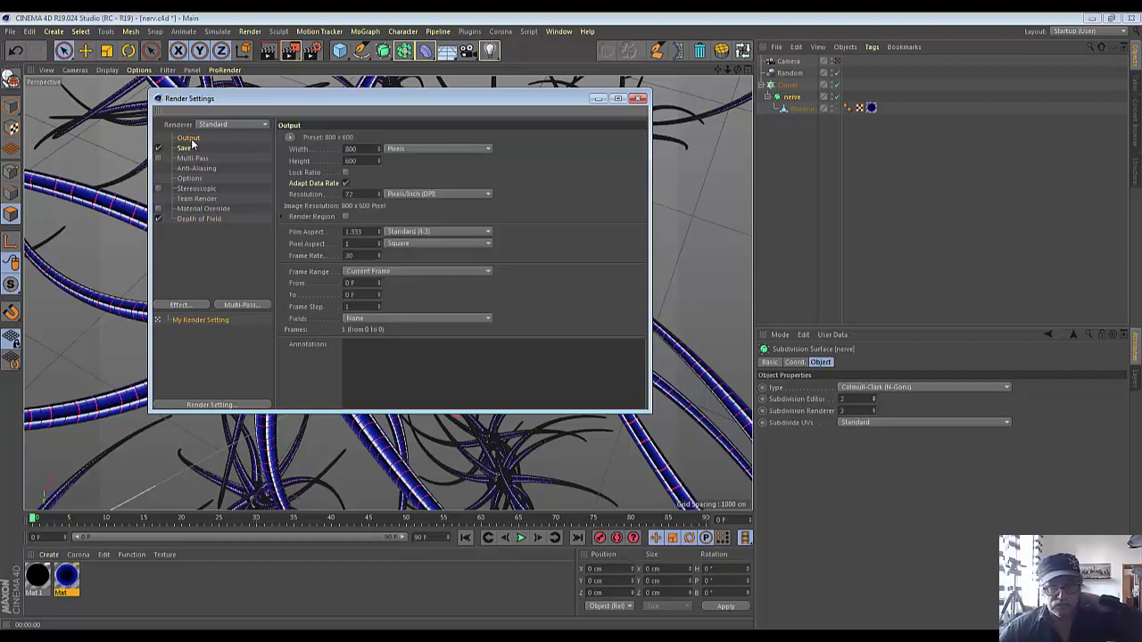
pyautogui.click(352, 149)
pyautogui.write('500')
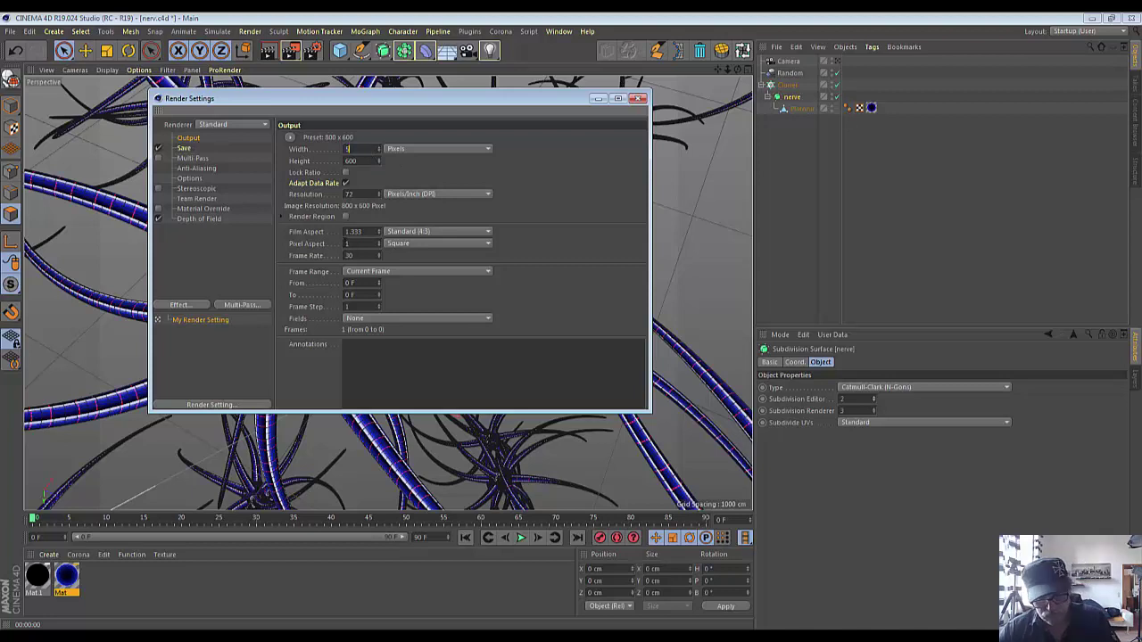
pyautogui.write('0')
pyautogui.press('Tab')
pyautogui.write('3000')
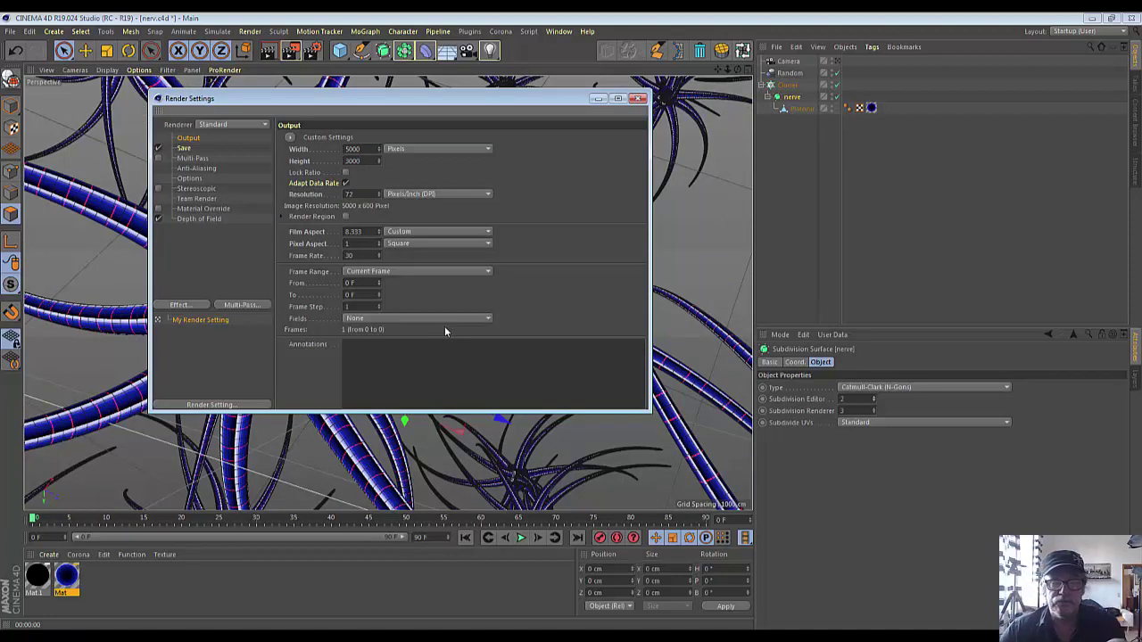
pyautogui.click(598, 100)
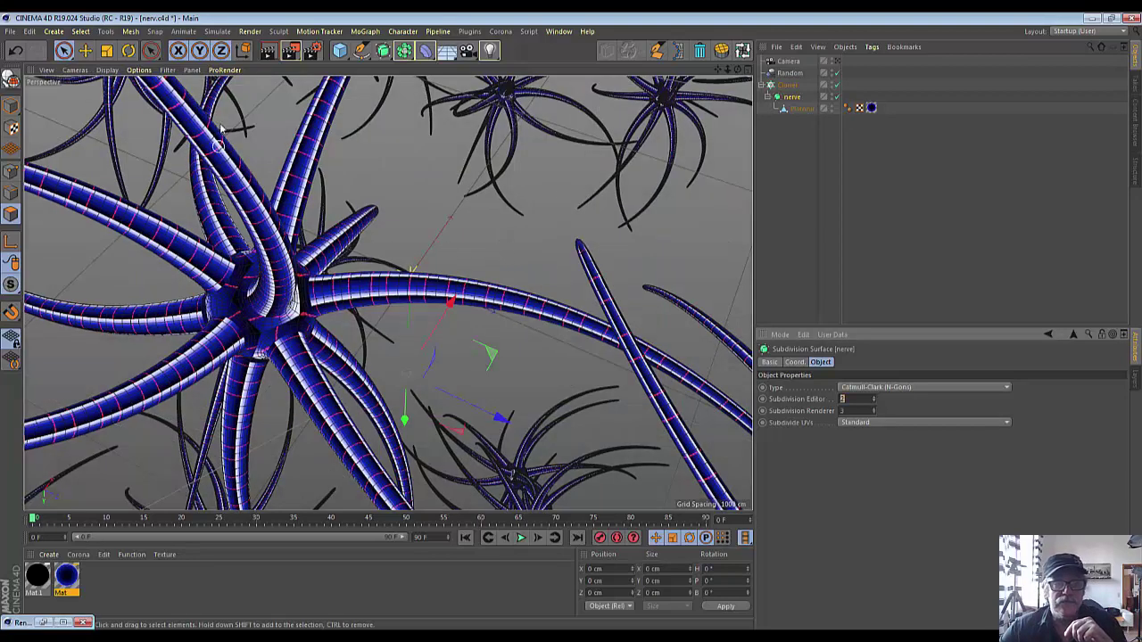
# Render the scene to the Picture Viewer, then move and enlarge the viewer window.
pyautogui.click(290, 51)
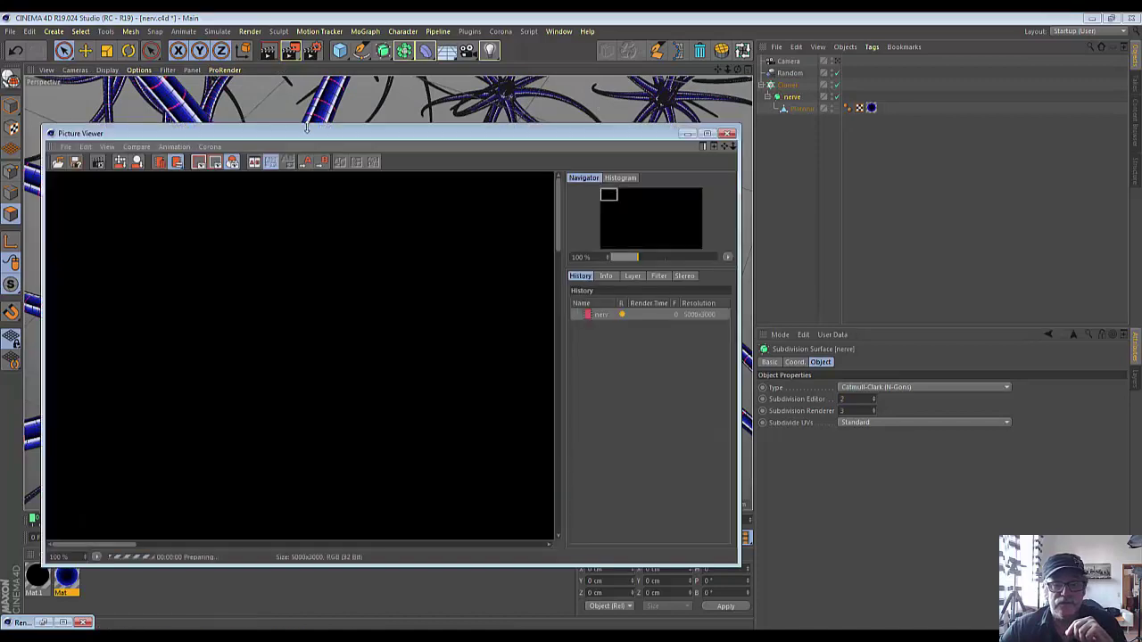
pyautogui.moveTo(359, 133); pyautogui.dragTo(350, 74)
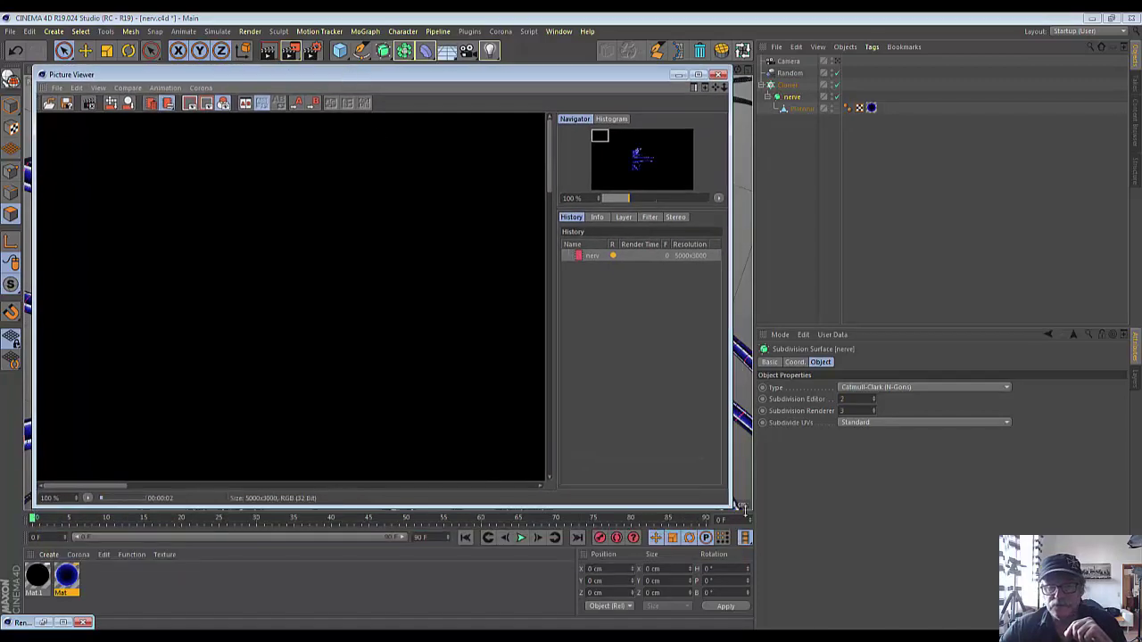
pyautogui.moveTo(727, 505); pyautogui.dragTo(798, 607)
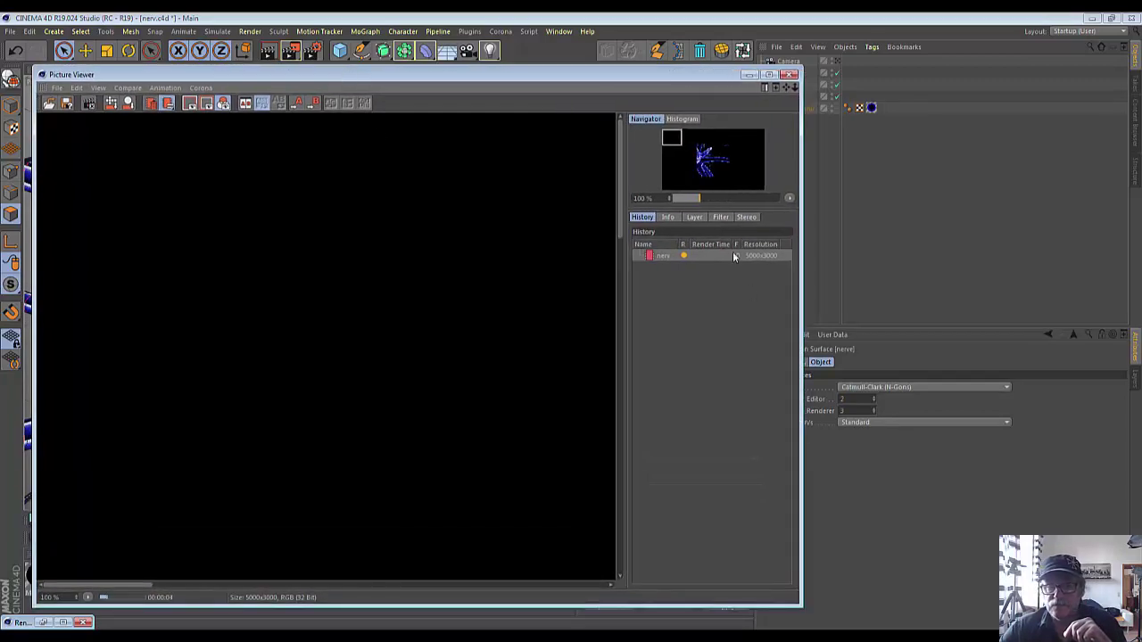
# Zoom around a chosen region of the 5000×3000 render to inspect it, then minimize the Picture Viewer.
pyautogui.click(707, 171)
pyautogui.scroll(-2, 504, 335)
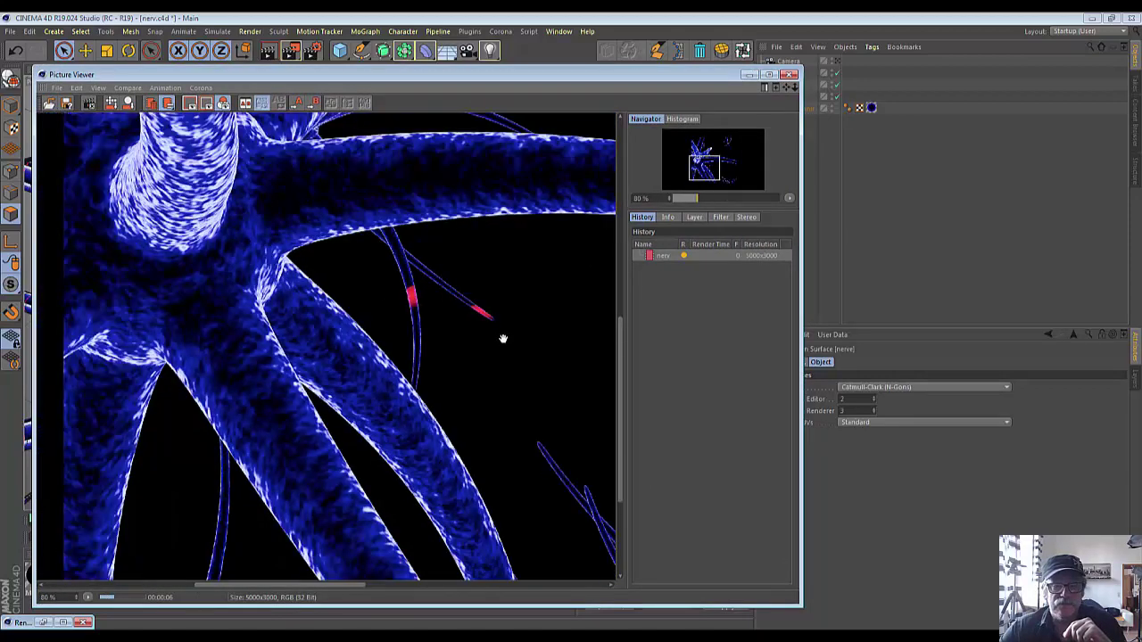
pyautogui.scroll(-2, 502, 333)
pyautogui.scroll(-2, 503, 334)
pyautogui.scroll(-1, 503, 337)
pyautogui.scroll(-2, 503, 338)
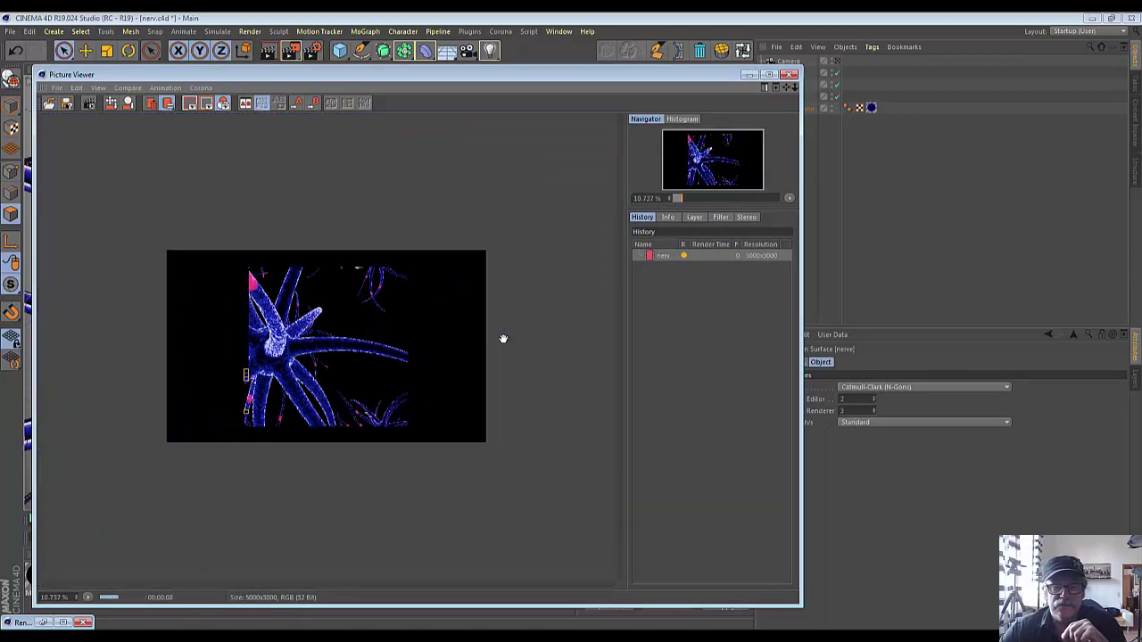
pyautogui.scroll(2, 504, 339)
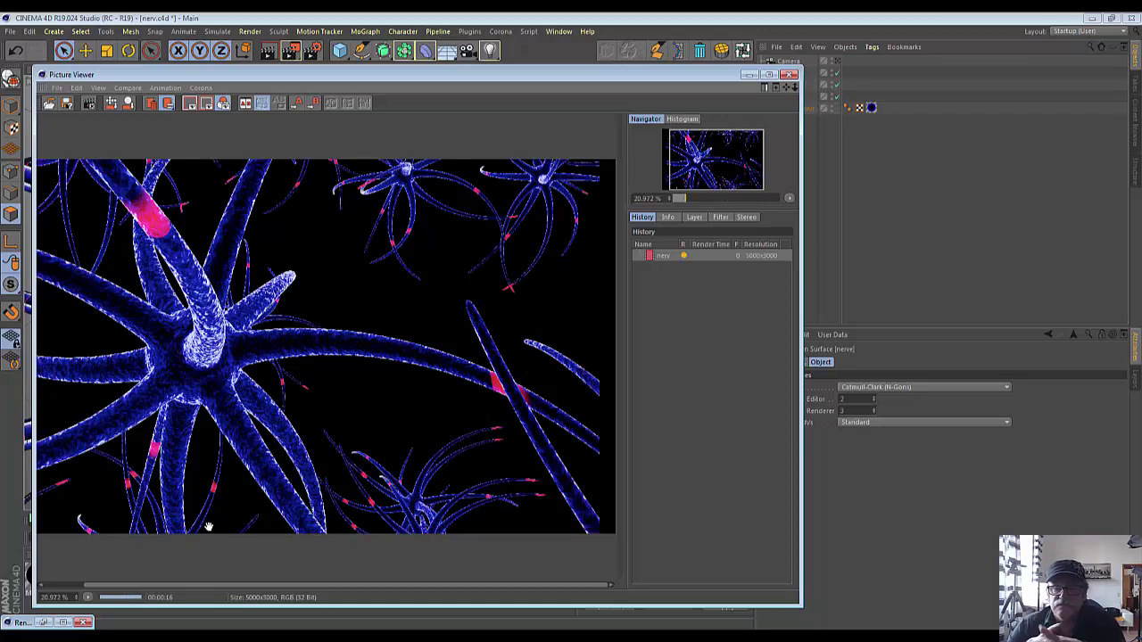
pyautogui.scroll(-1, 214, 509)
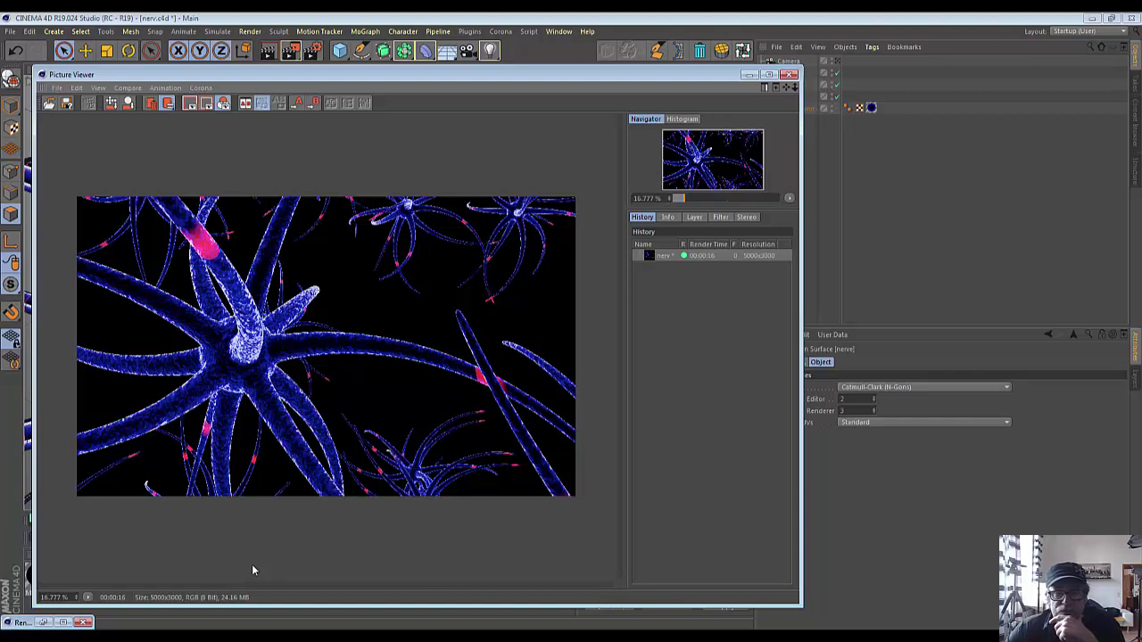
pyautogui.click(753, 76)
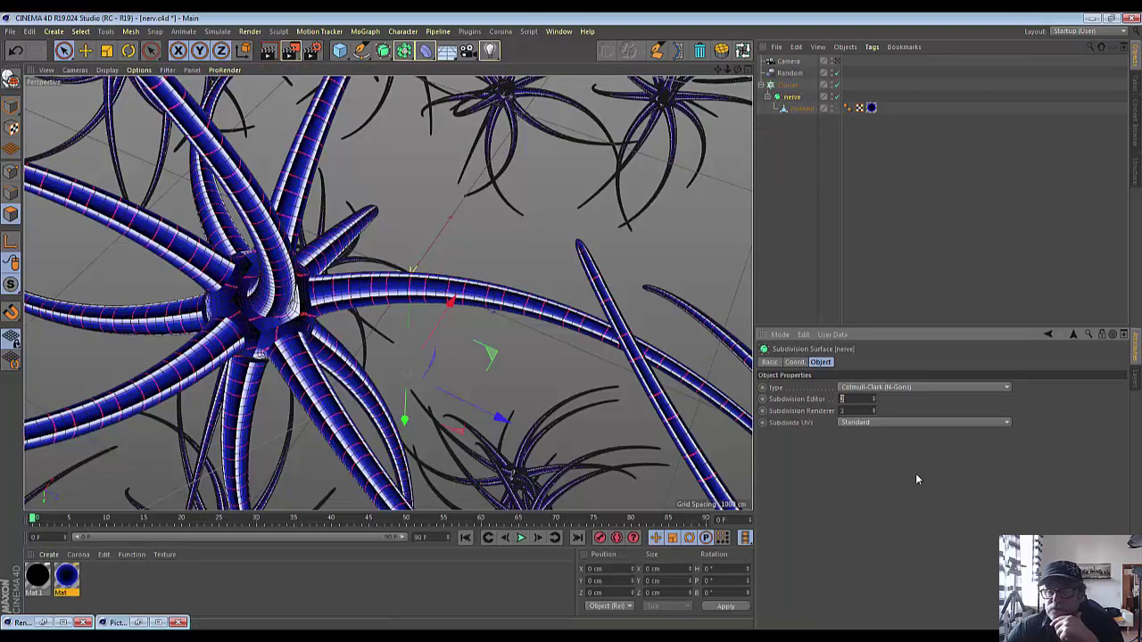
# Select the Camera and review the render's Depth of Field settings, then close Render Settings.
pyautogui.click(775, 61)
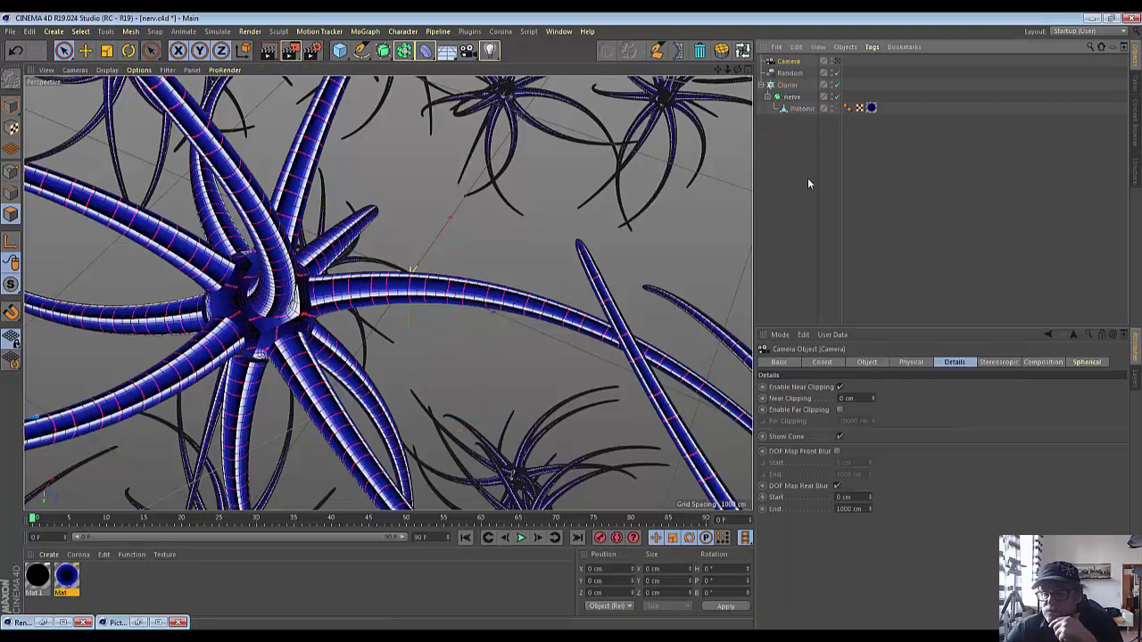
pyautogui.click(309, 53)
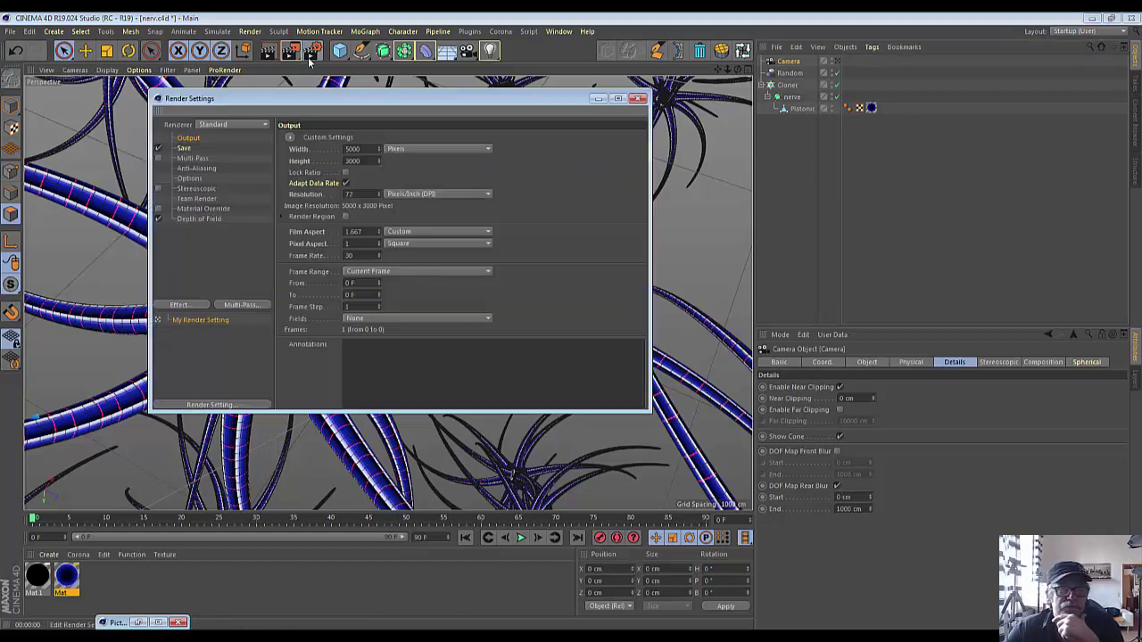
pyautogui.click(204, 219)
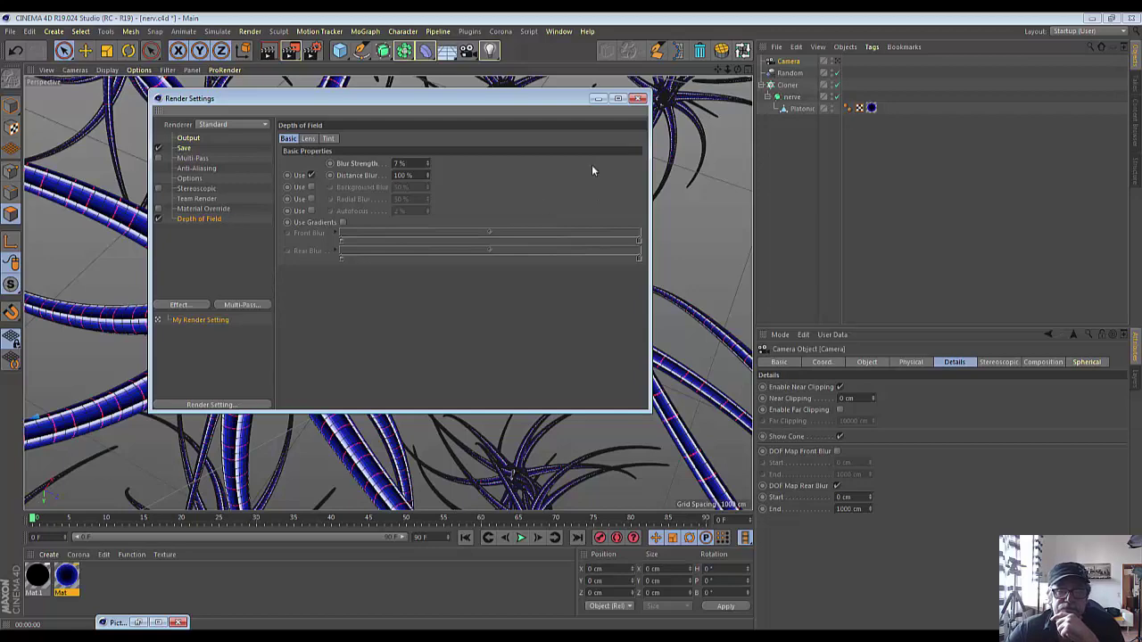
pyautogui.click(597, 98)
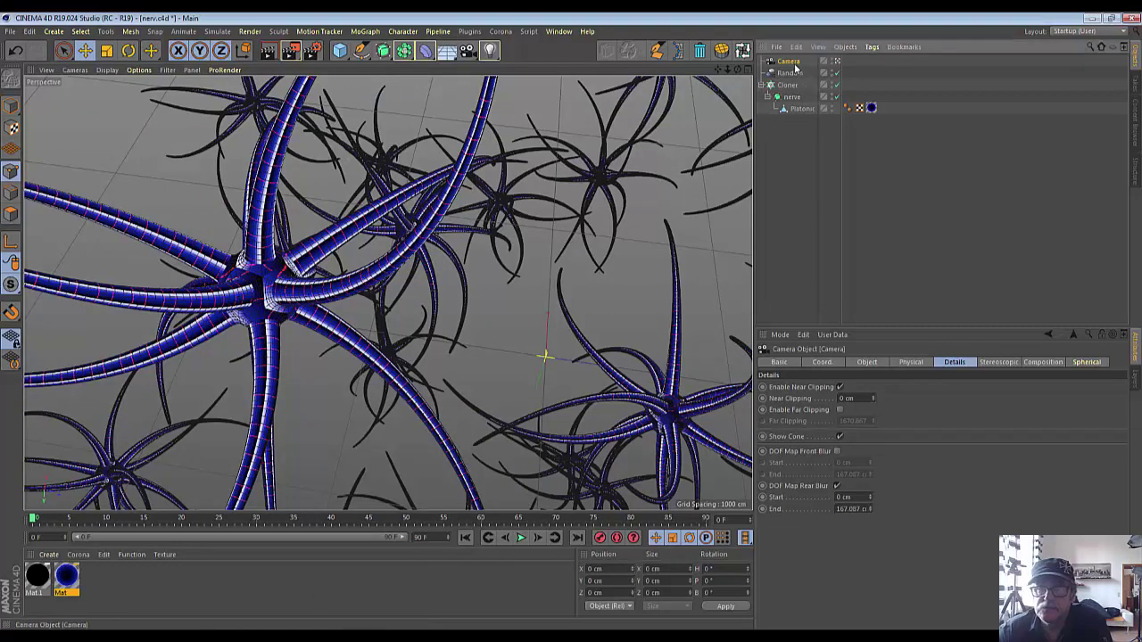
# Zoom the viewport out and briefly check the four-view layout before returning to single Perspective.
pyautogui.scroll(-3, 526, 339)
pyautogui.scroll(-2, 526, 338)
pyautogui.scroll(-2, 526, 338)
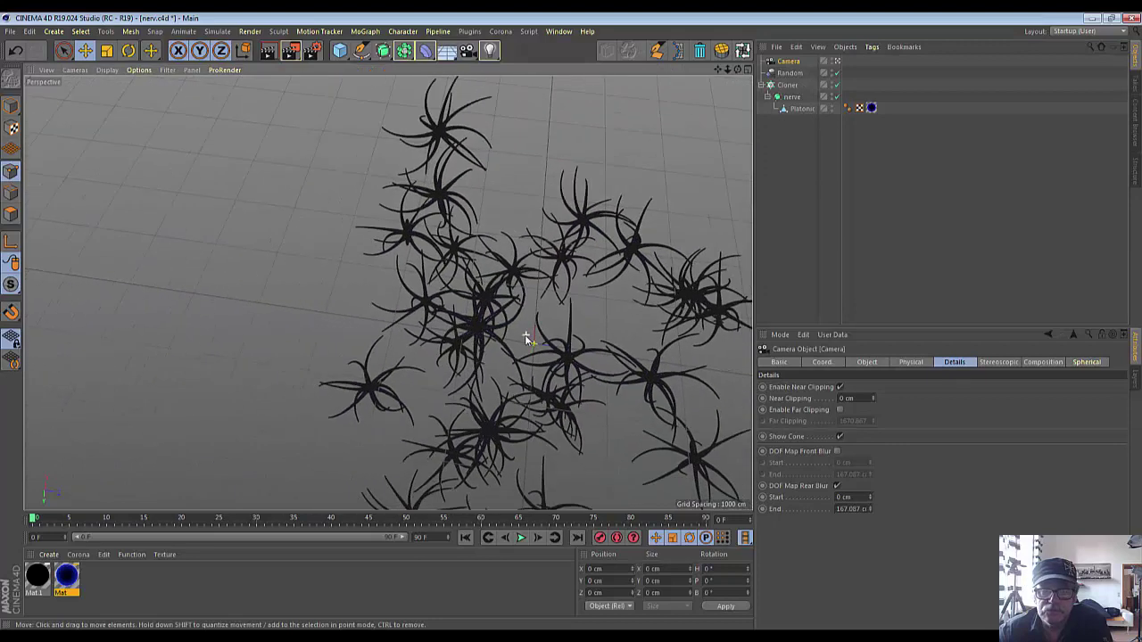
pyautogui.scroll(-2, 524, 339)
pyautogui.scroll(-2, 523, 341)
pyautogui.scroll(-2, 523, 342)
pyautogui.scroll(-1, 513, 340)
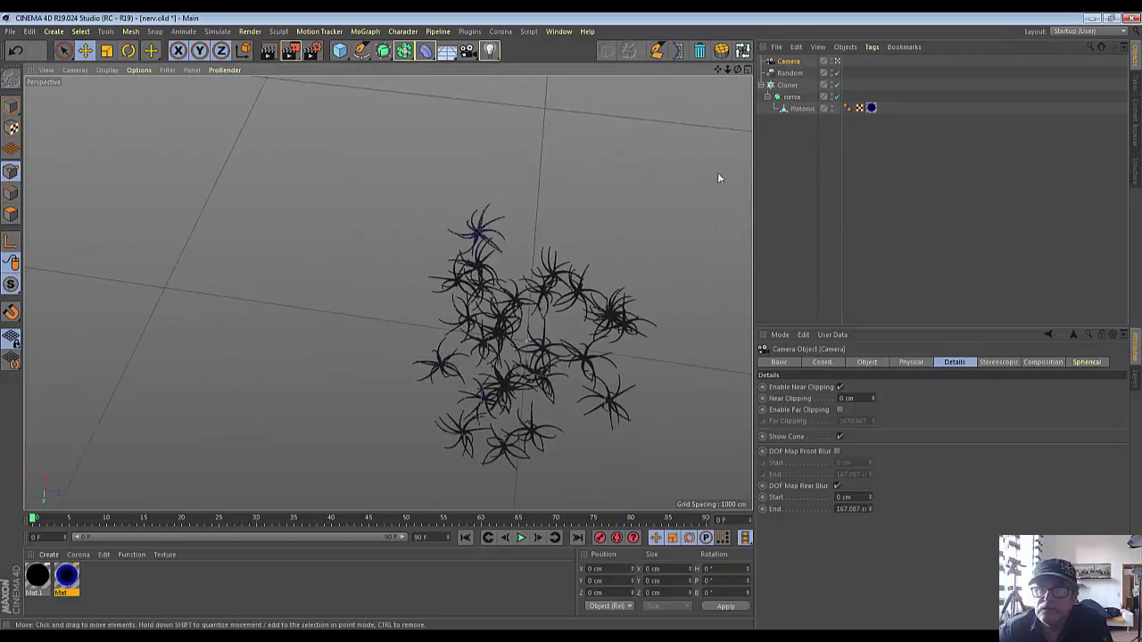
pyautogui.click(747, 71)
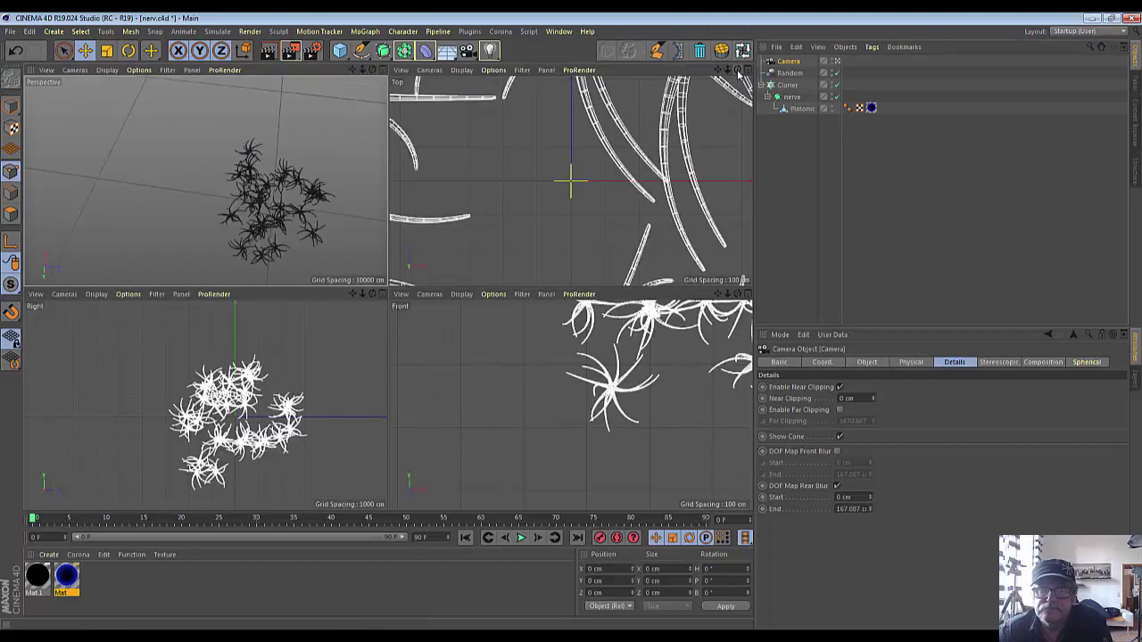
pyautogui.click(382, 70)
# Pan and zoom so the nerve cluster sits upper-left, then stop looking through the scene camera.
pyautogui.scroll(3, 529, 449)
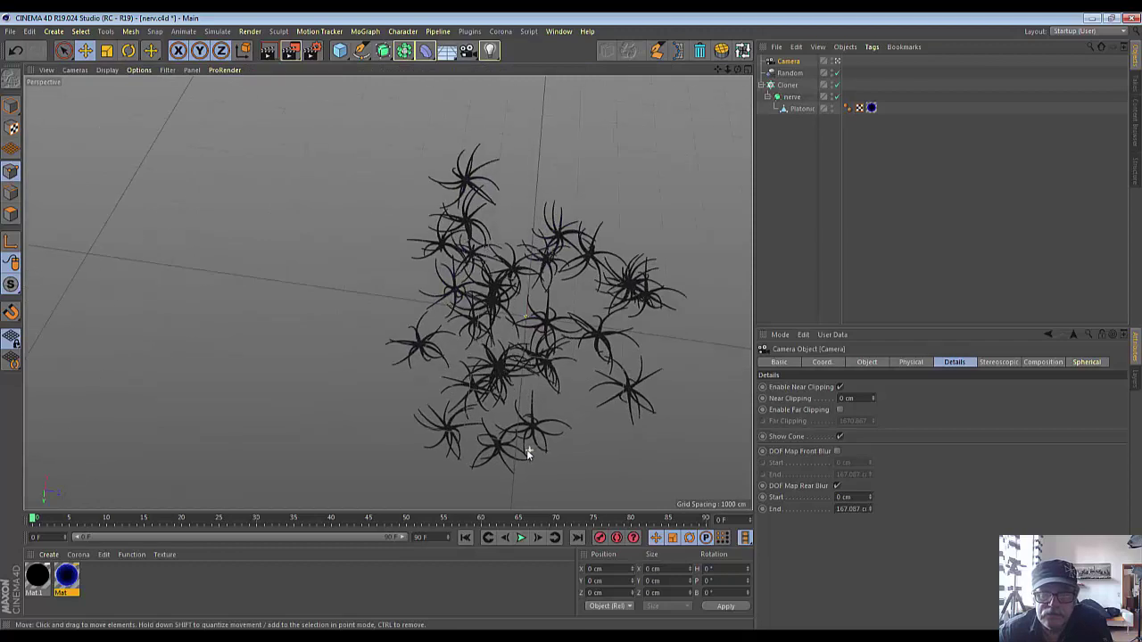
pyautogui.scroll(3, 526, 449)
pyautogui.scroll(-3, 527, 451)
pyautogui.scroll(-2, 525, 452)
pyautogui.scroll(-2, 514, 457)
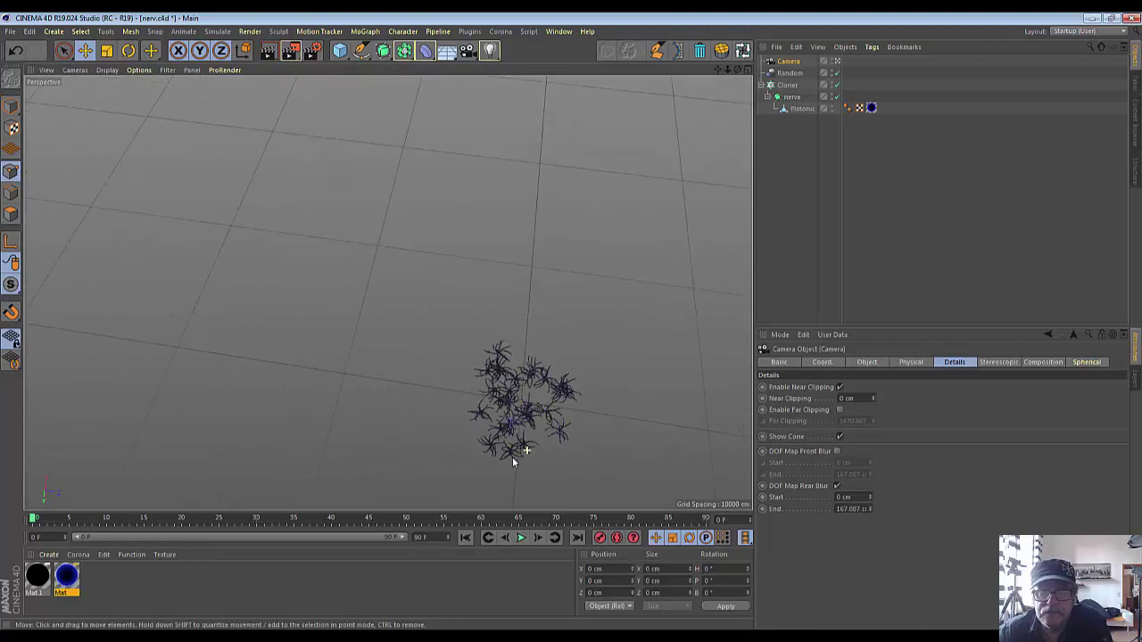
pyautogui.scroll(-1, 512, 457)
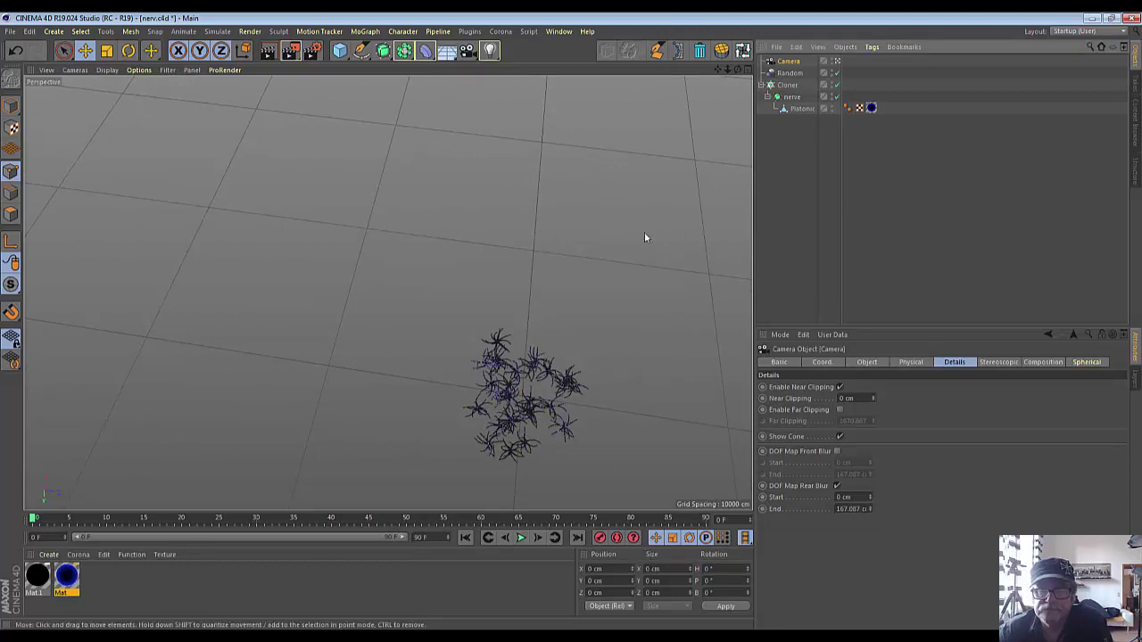
pyautogui.moveTo(725, 71); pyautogui.dragTo(506, 273)
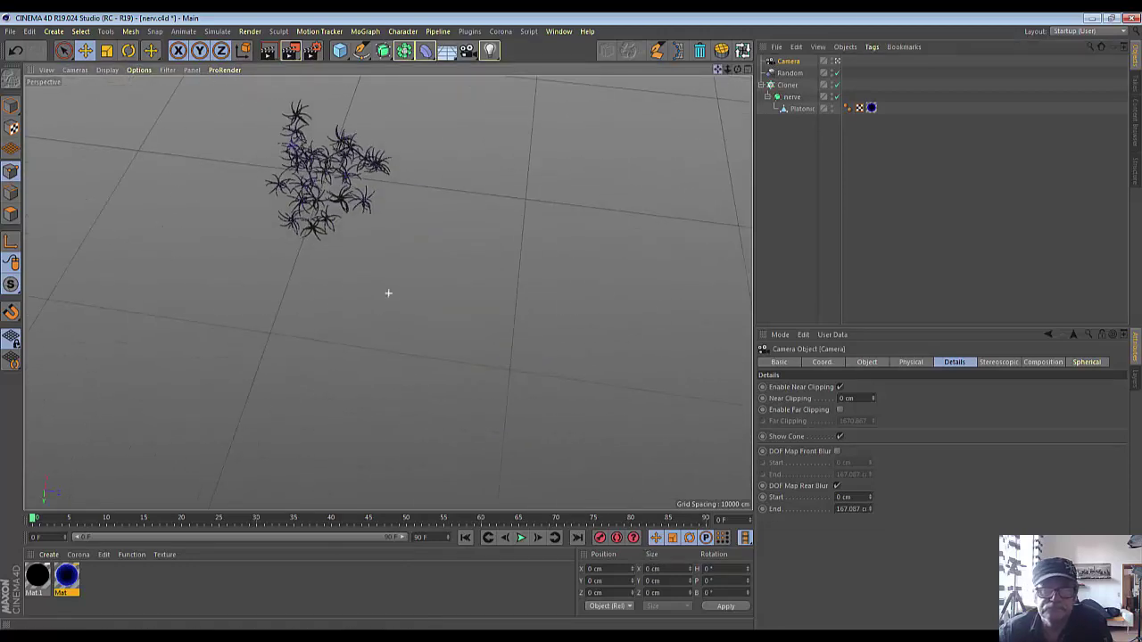
pyautogui.scroll(2, 303, 295)
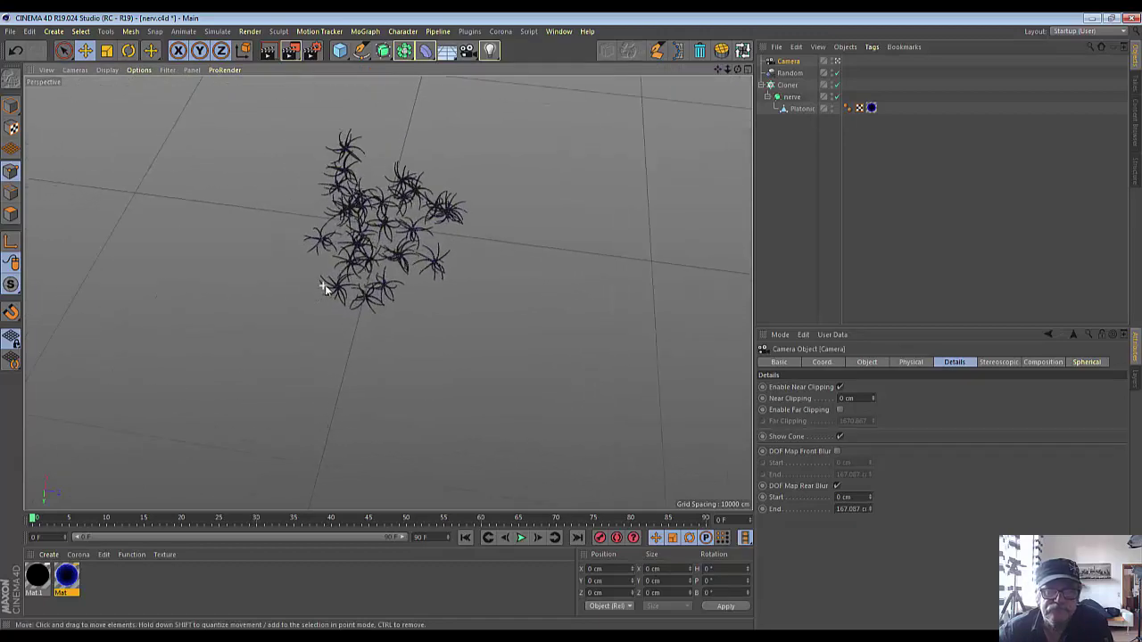
pyautogui.scroll(2, 326, 288)
pyautogui.scroll(2, 330, 295)
pyautogui.scroll(2, 333, 301)
pyautogui.scroll(2, 333, 299)
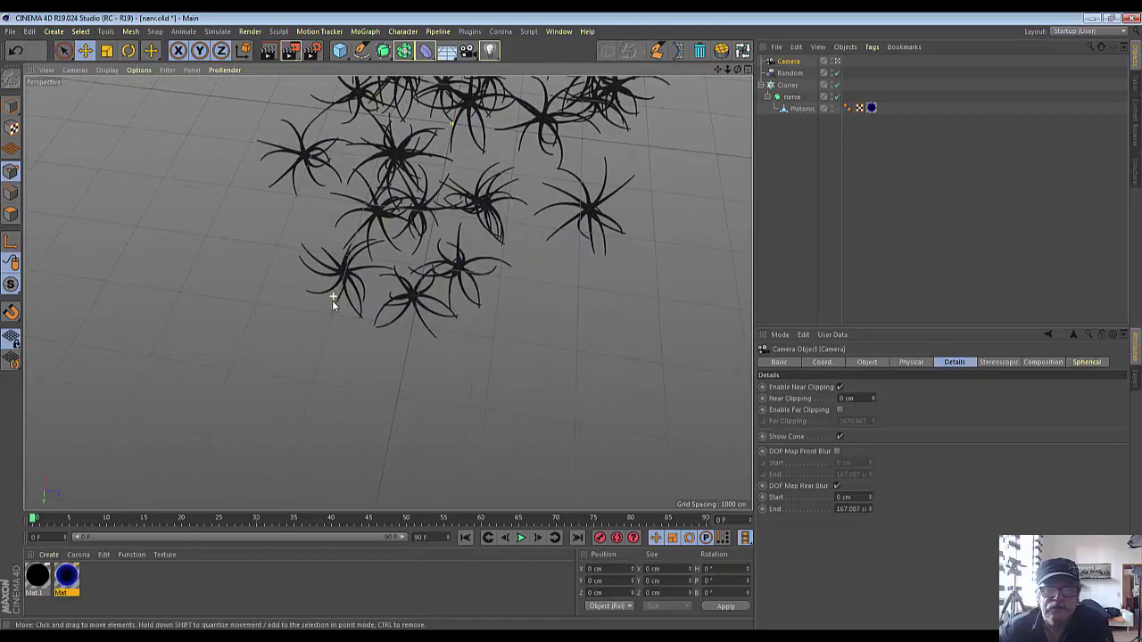
pyautogui.scroll(2, 332, 300)
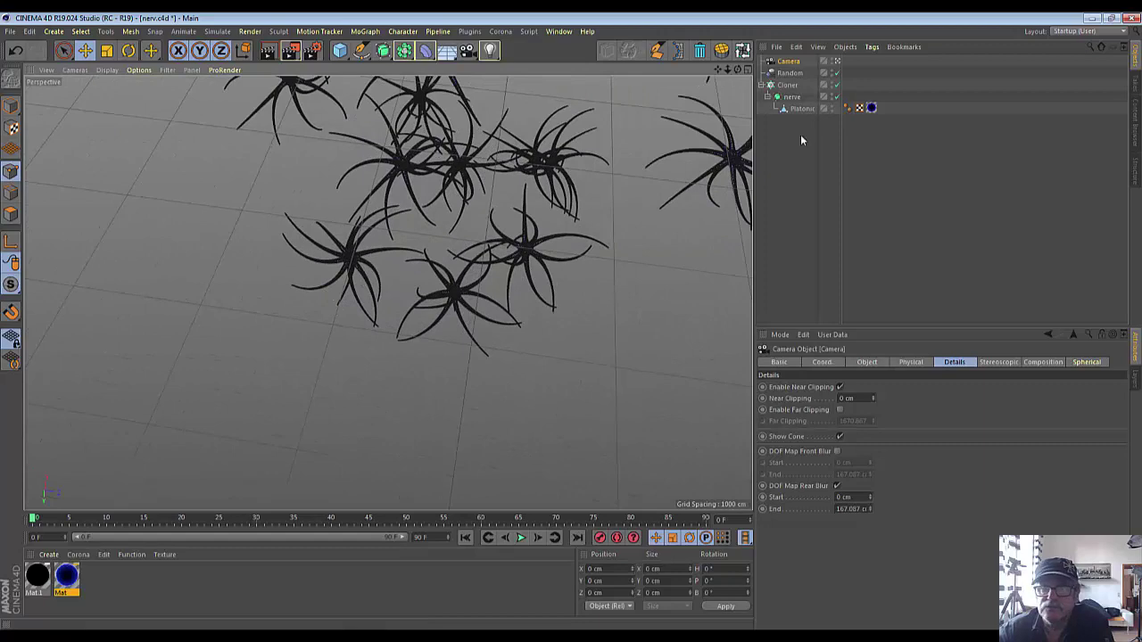
pyautogui.click(838, 61)
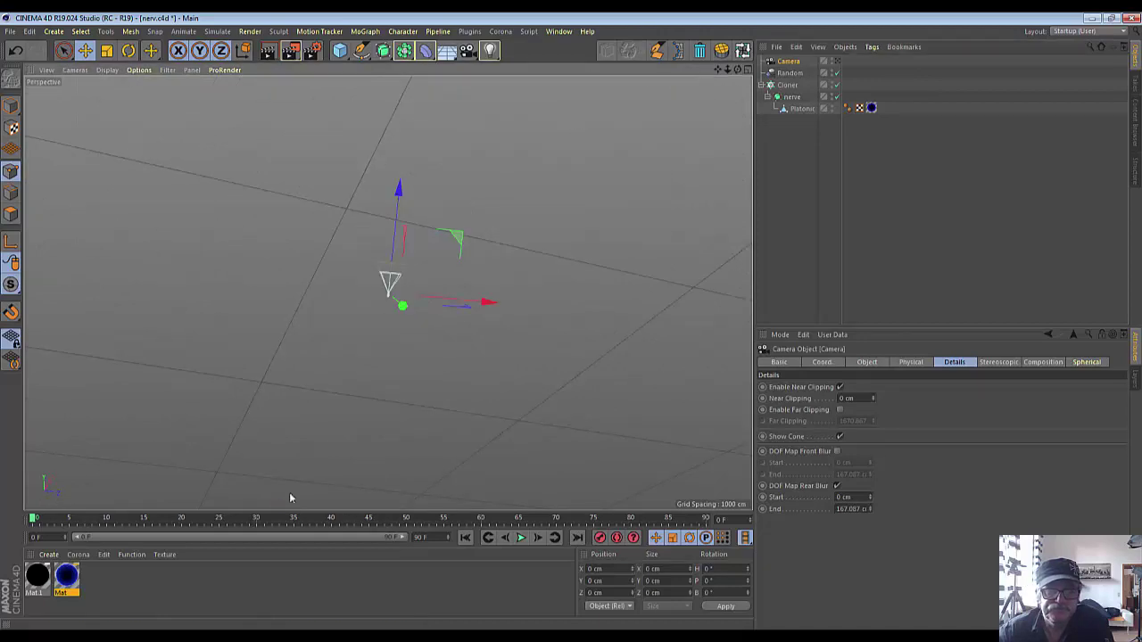
# Move the camera object along its X and Y axes, checking its placement in the four-view layout.
pyautogui.moveTo(407, 187); pyautogui.dragTo(401, 197)
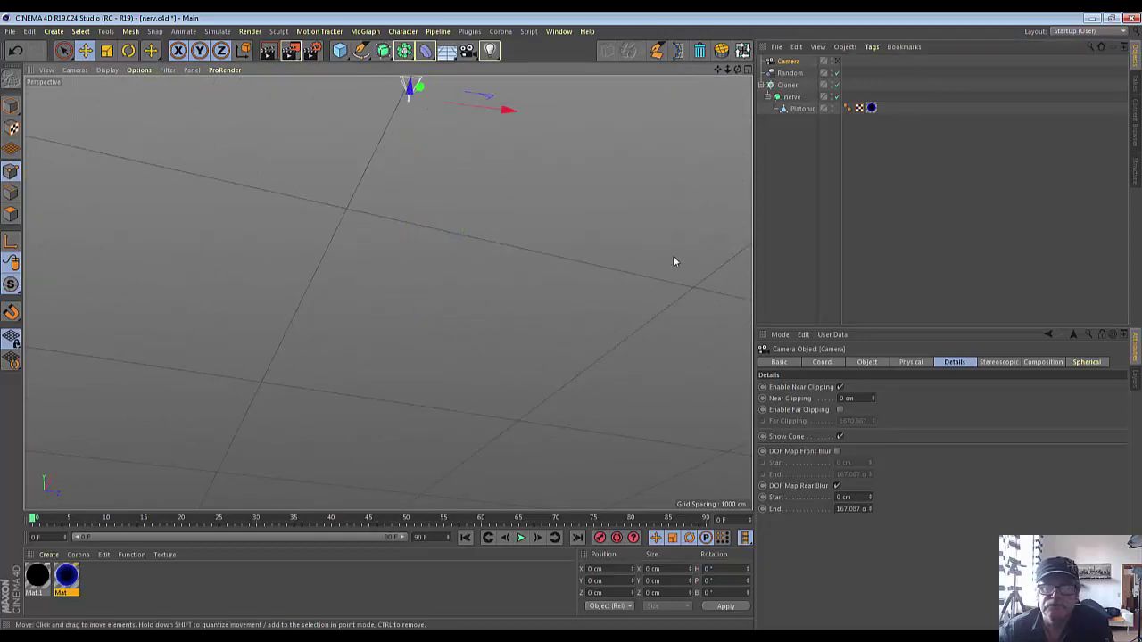
pyautogui.moveTo(738, 70); pyautogui.dragTo(721, 74)
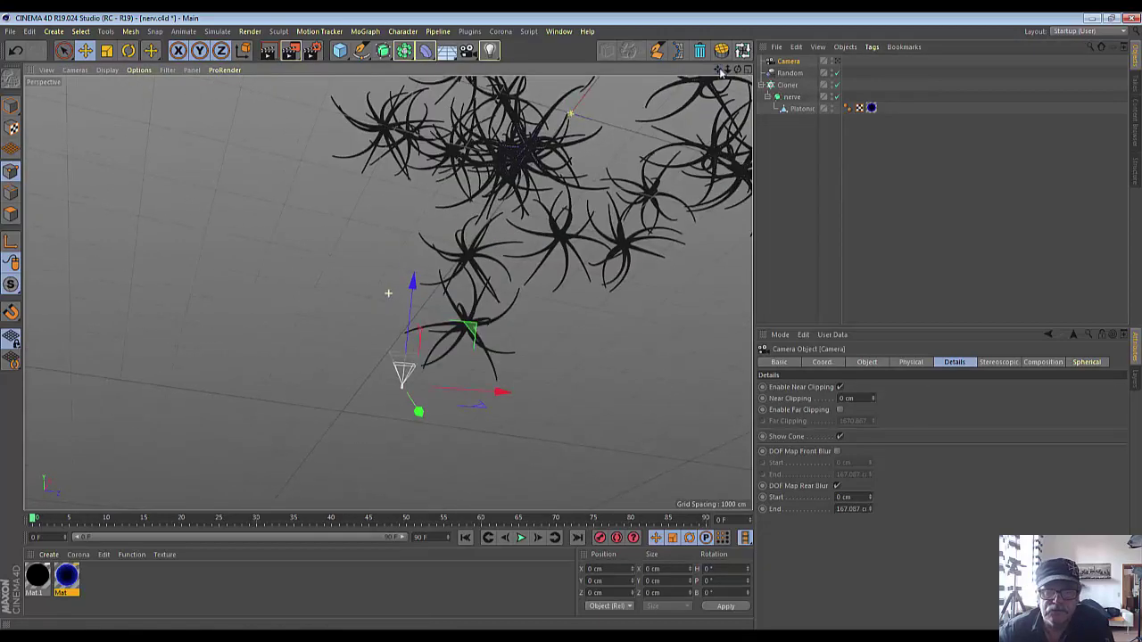
pyautogui.moveTo(499, 391); pyautogui.dragTo(551, 423)
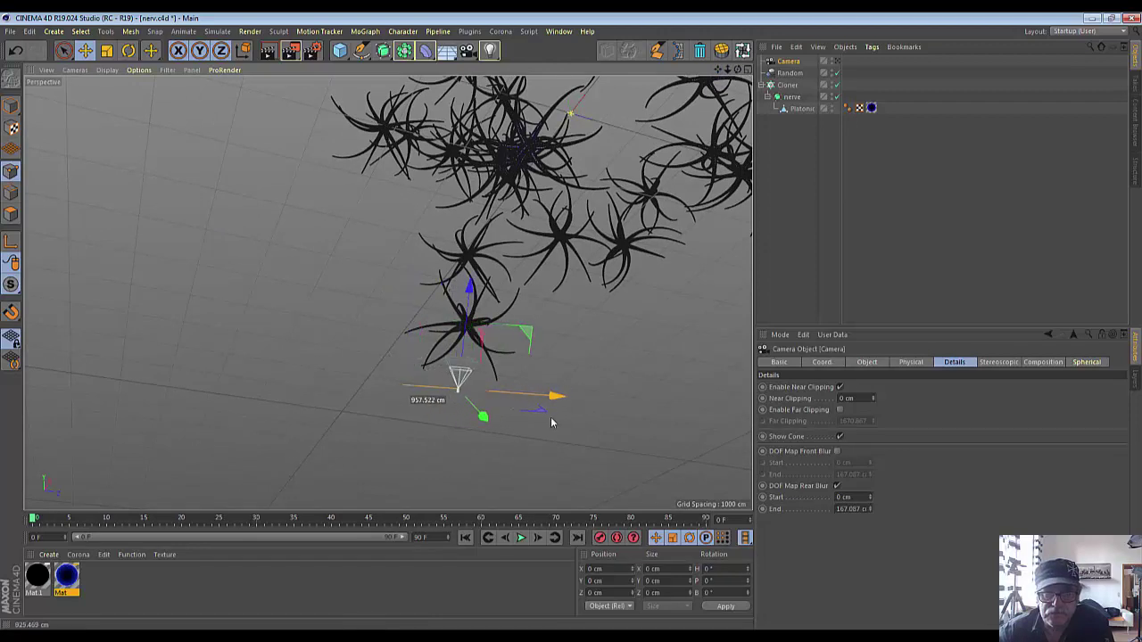
pyautogui.moveTo(467, 287); pyautogui.dragTo(472, 259)
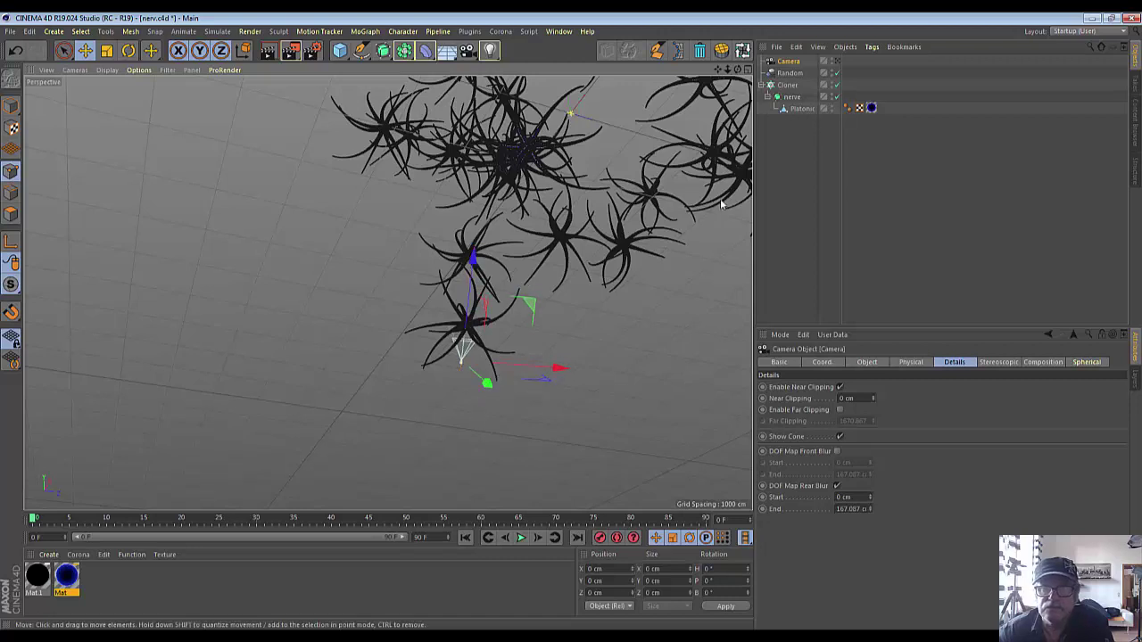
pyautogui.click(747, 71)
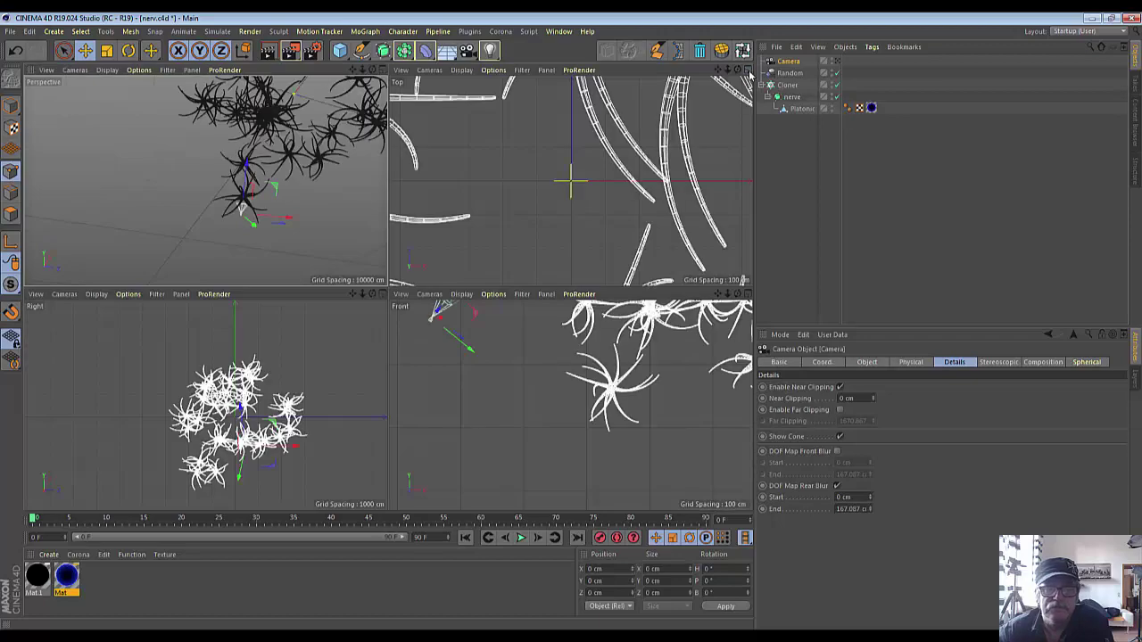
pyautogui.click(382, 73)
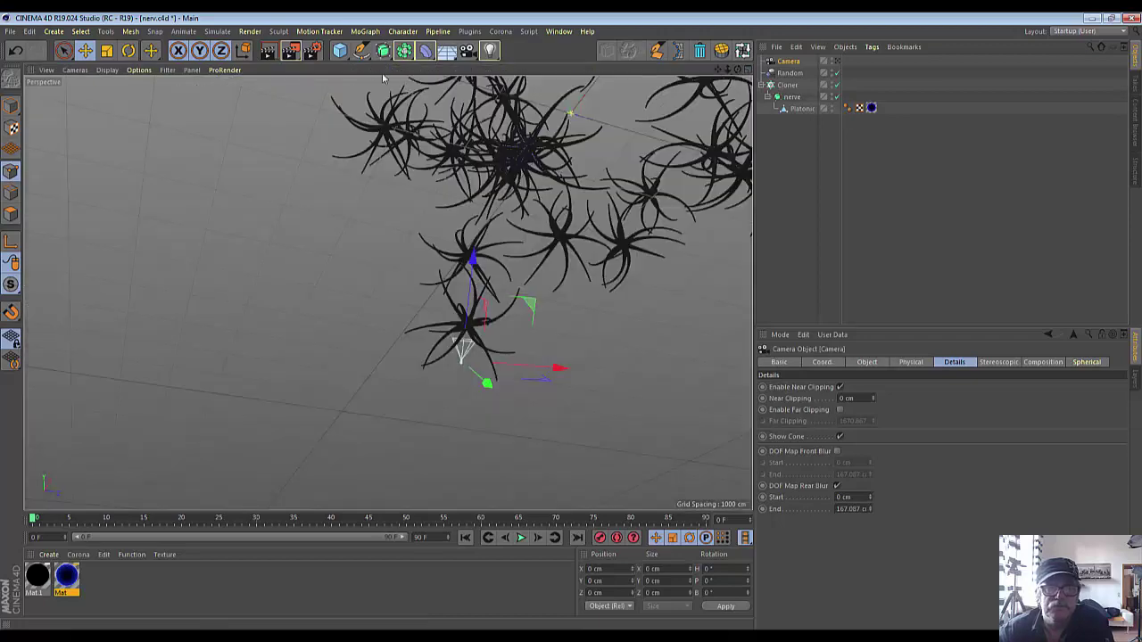
# Look through the scene camera and orbit it into a close-up shot of the blue nerve clones.
pyautogui.click(837, 62)
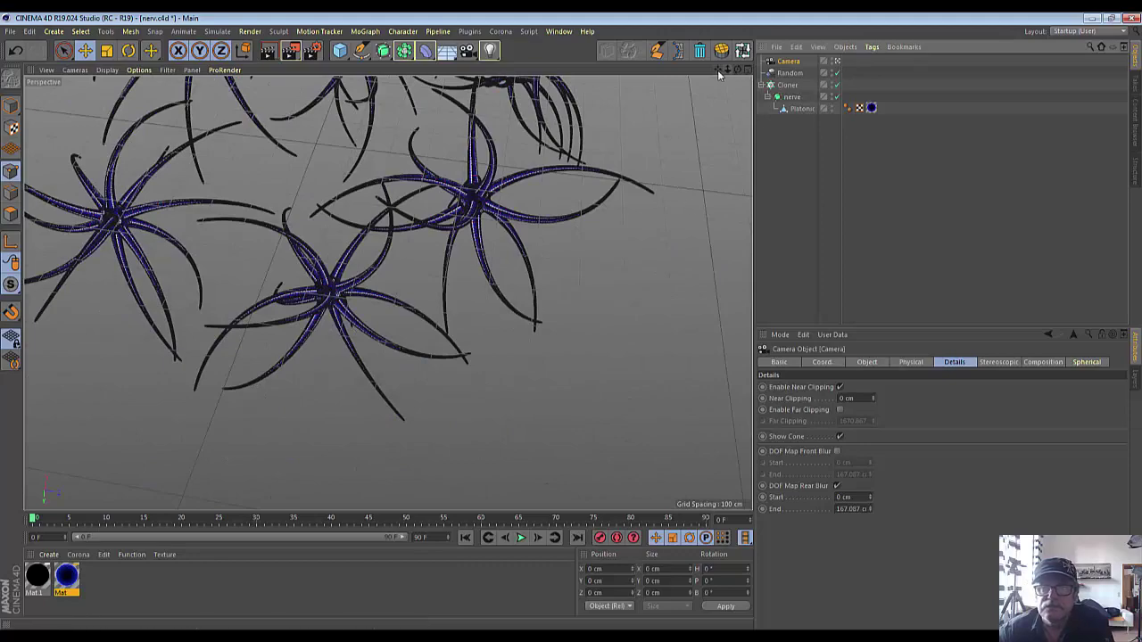
pyautogui.moveTo(717, 69)
pyautogui.mouseDown()
pyautogui.moveTo(678, 125)
pyautogui.moveTo(624, 160)
pyautogui.mouseUp()
pyautogui.keyDown('alt'); pyautogui.moveTo(509, 204); pyautogui.dragTo(493, 214); pyautogui.keyUp('alt')
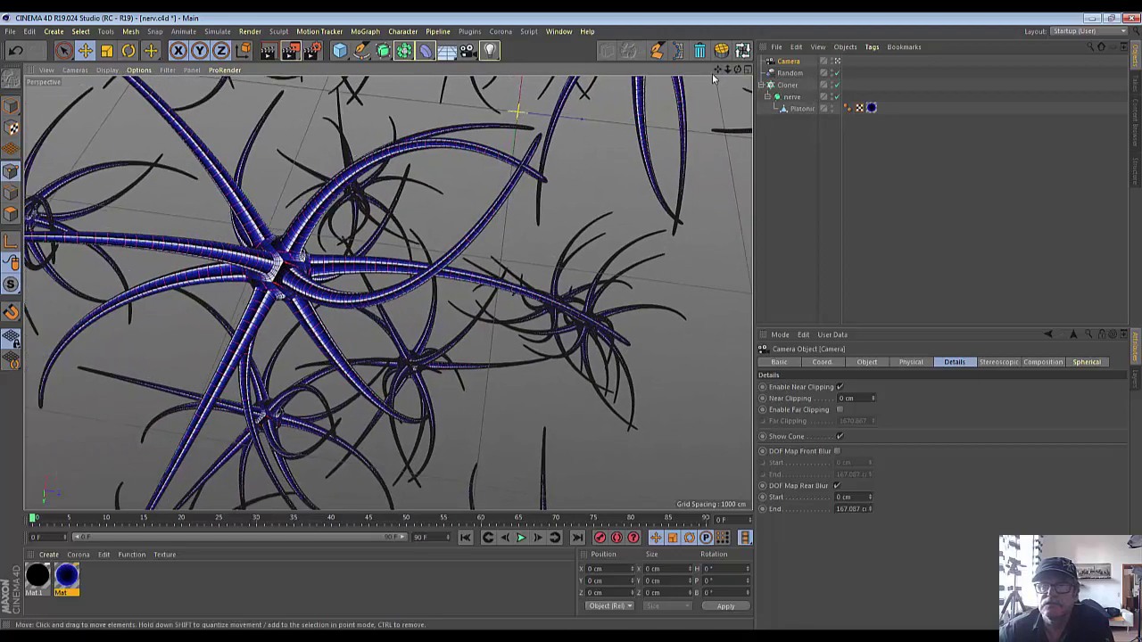
pyautogui.keyDown('alt'); pyautogui.moveTo(493, 214); pyautogui.dragTo(388, 293); pyautogui.keyUp('alt')
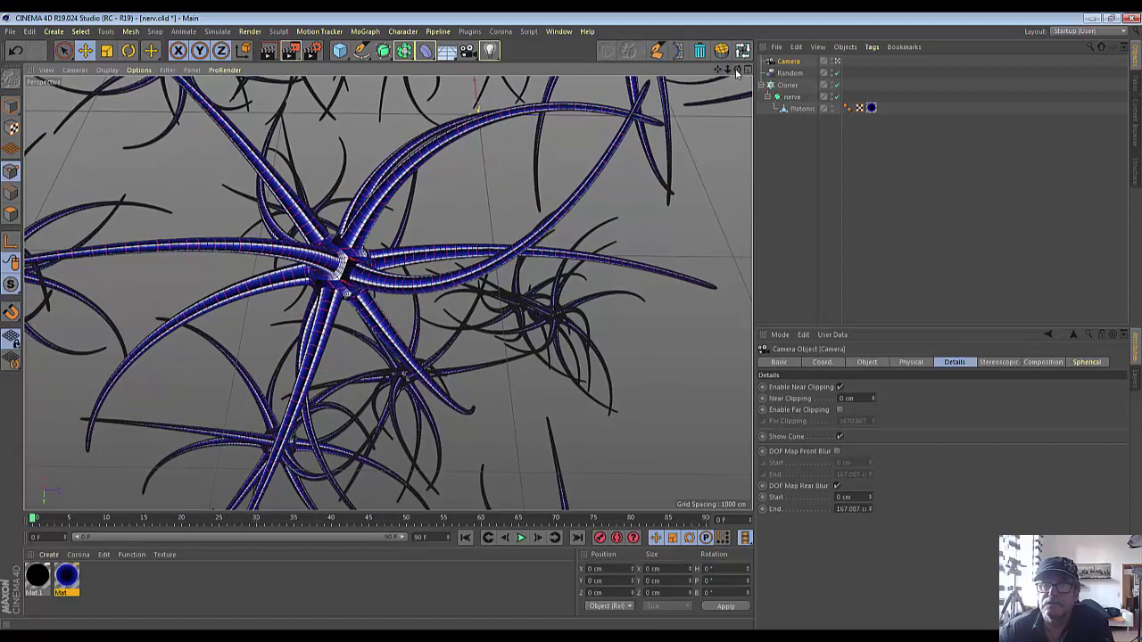
pyautogui.moveTo(737, 74); pyautogui.dragTo(737, 73)
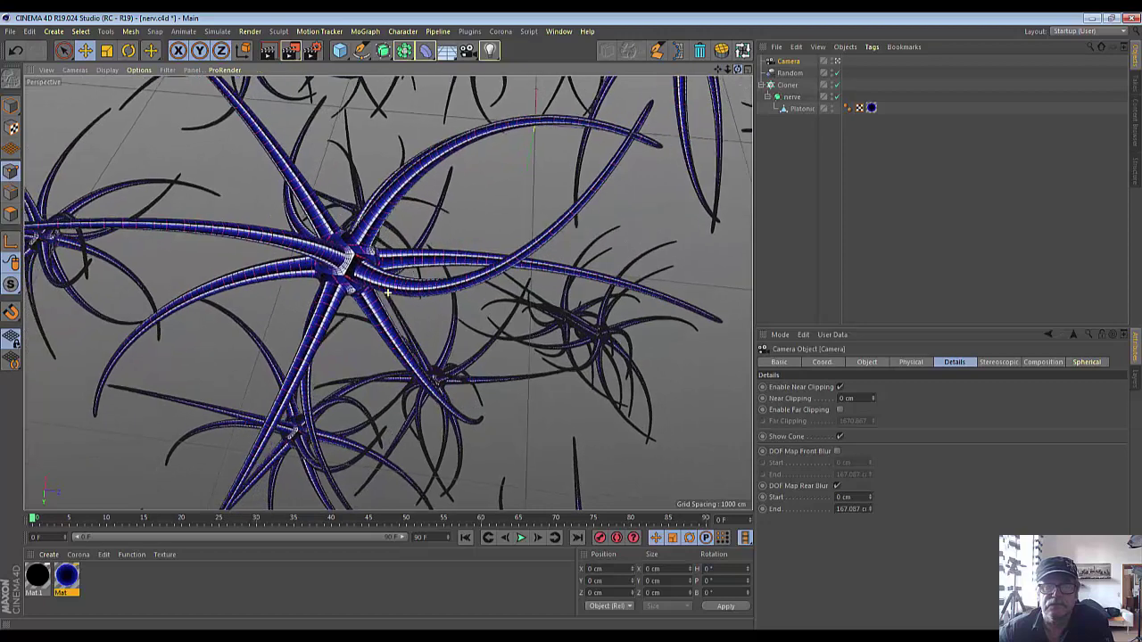
pyautogui.keyDown('alt'); pyautogui.moveTo(388, 293); pyautogui.dragTo(388, 293); pyautogui.keyUp('alt')
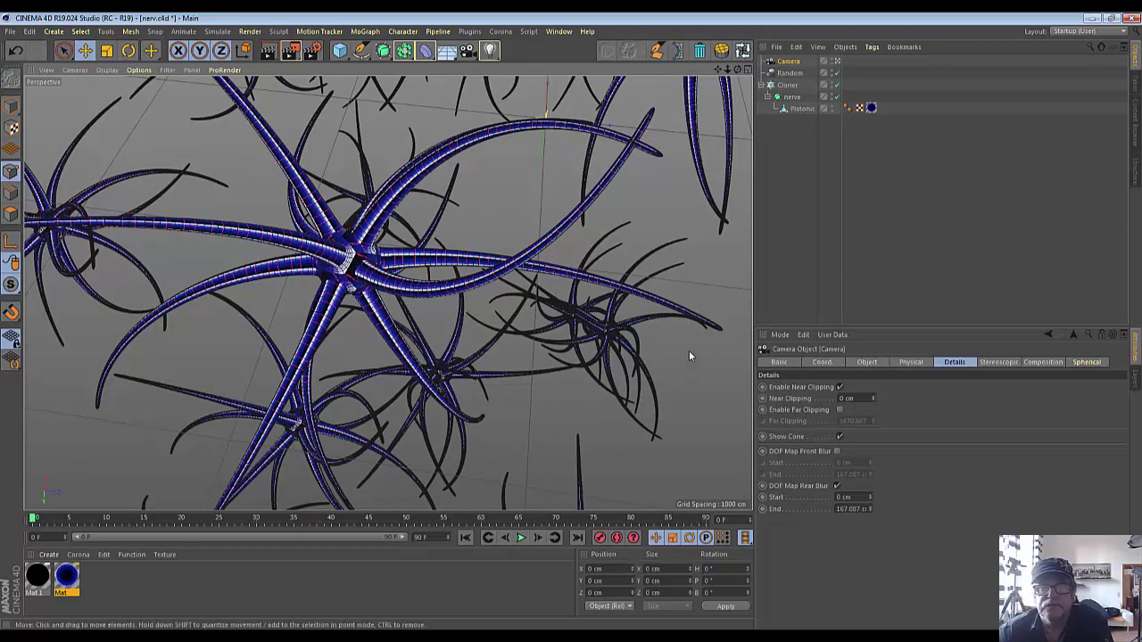
# Glance at the Depth of Field render settings, then show the camera's Object properties with its focus distance.
pyautogui.click(311, 50)
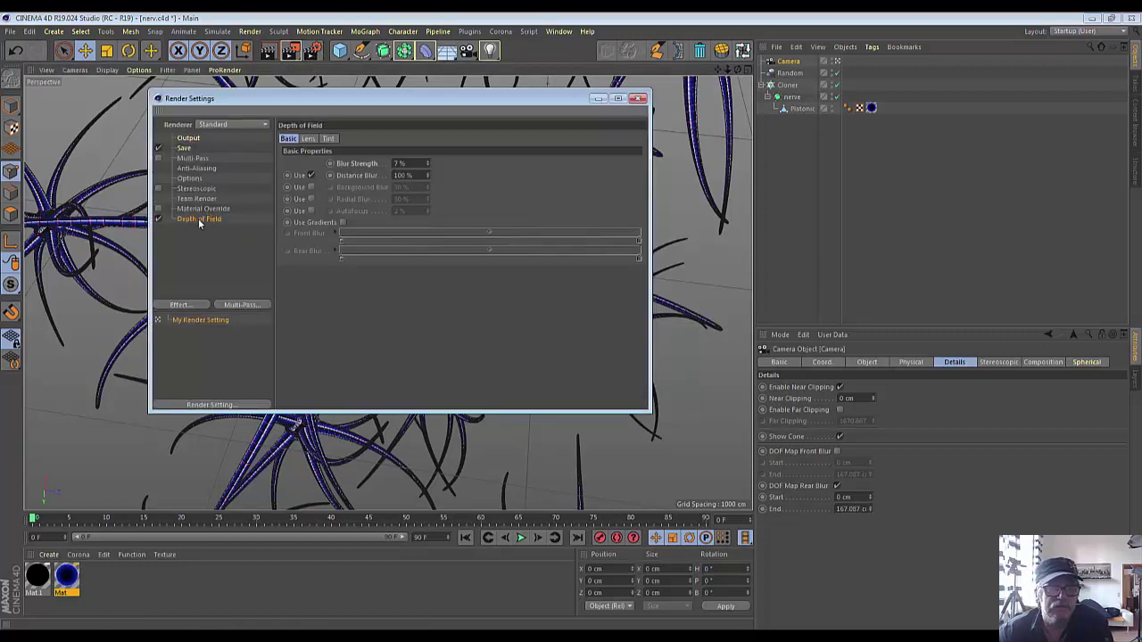
pyautogui.click(598, 98)
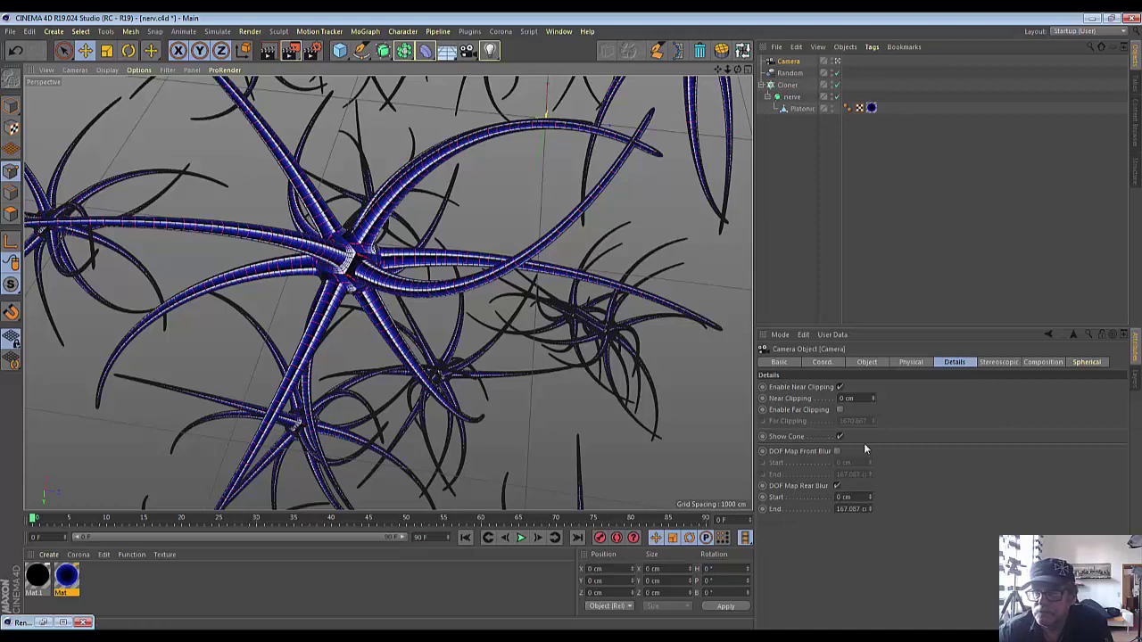
pyautogui.click(867, 362)
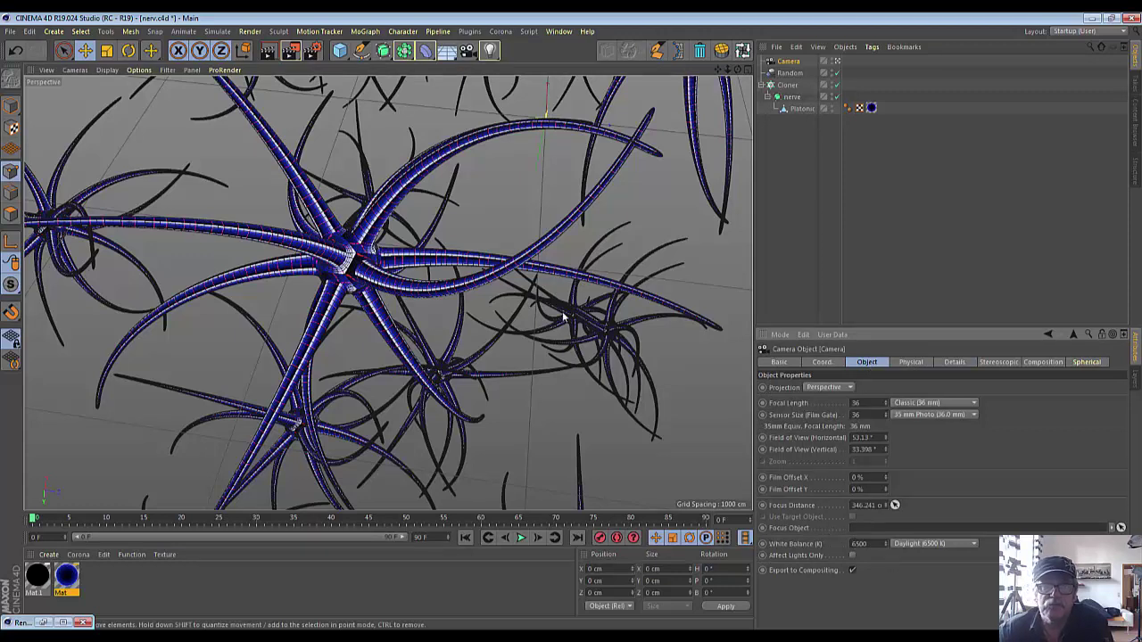
# Set the render output to 800 × 600 pixels for testing, close Render Settings, and zoom into the viewport.
pyautogui.click(312, 55)
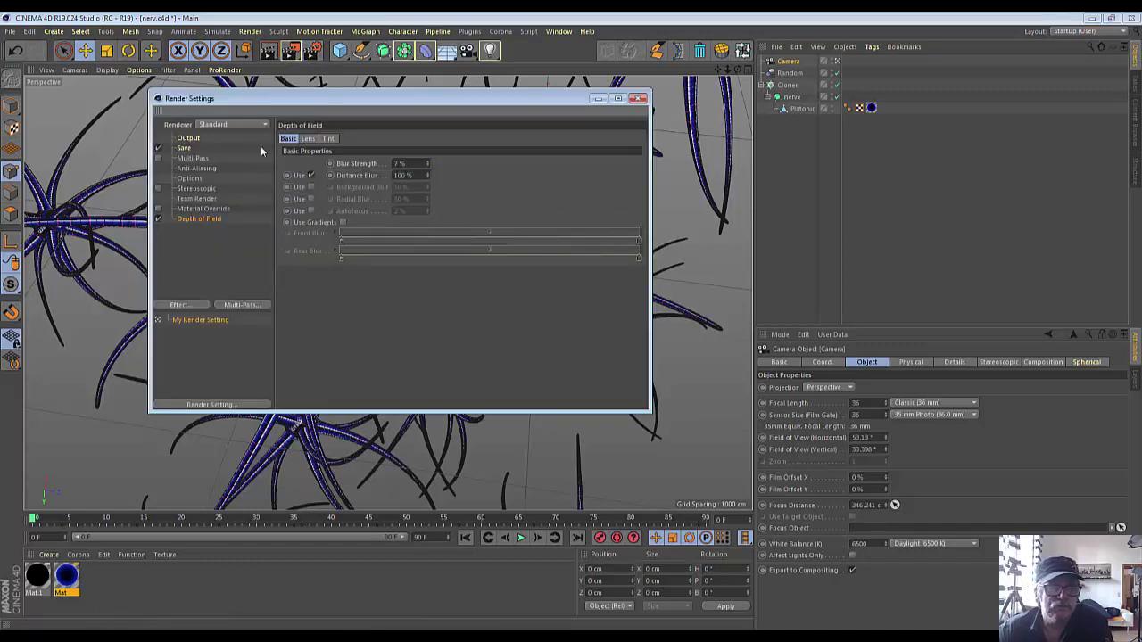
pyautogui.click(188, 138)
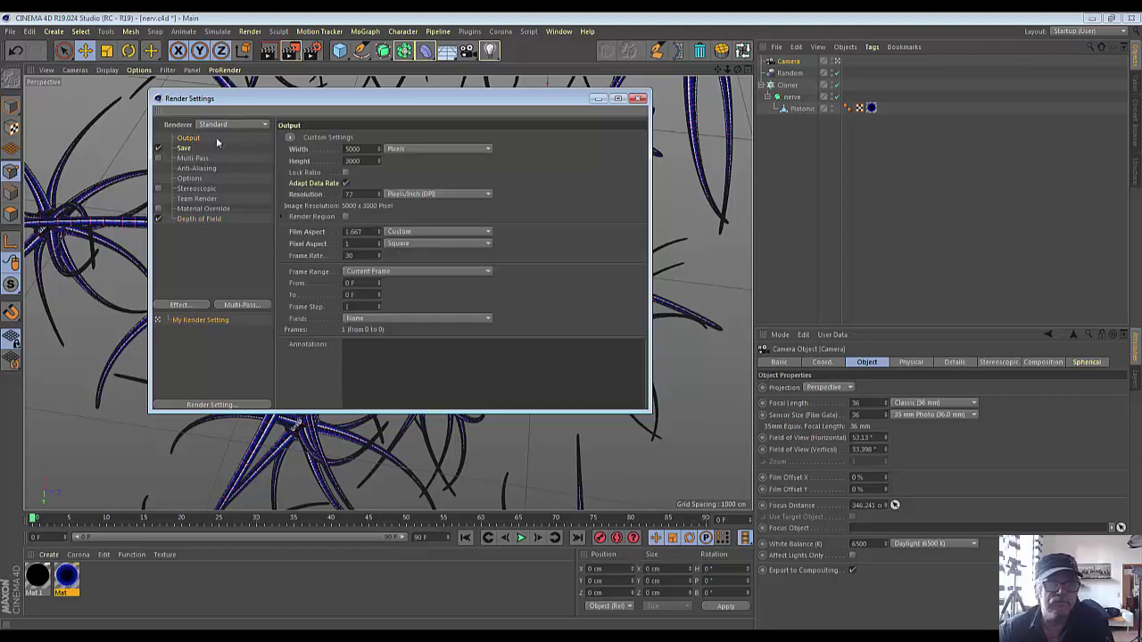
pyautogui.click(354, 148)
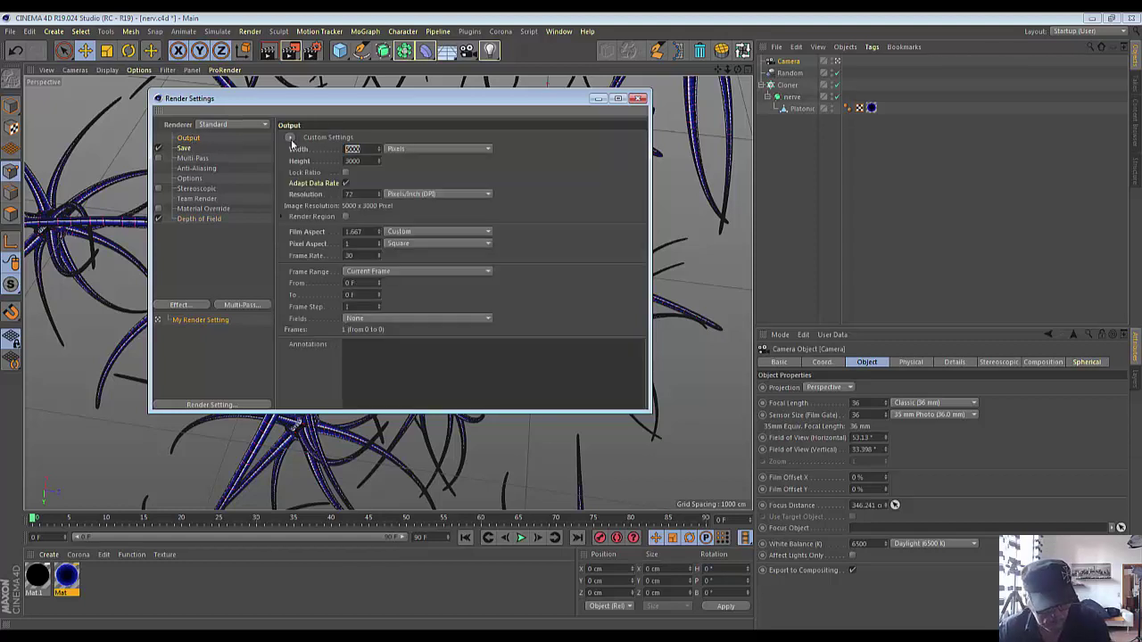
pyautogui.write('800')
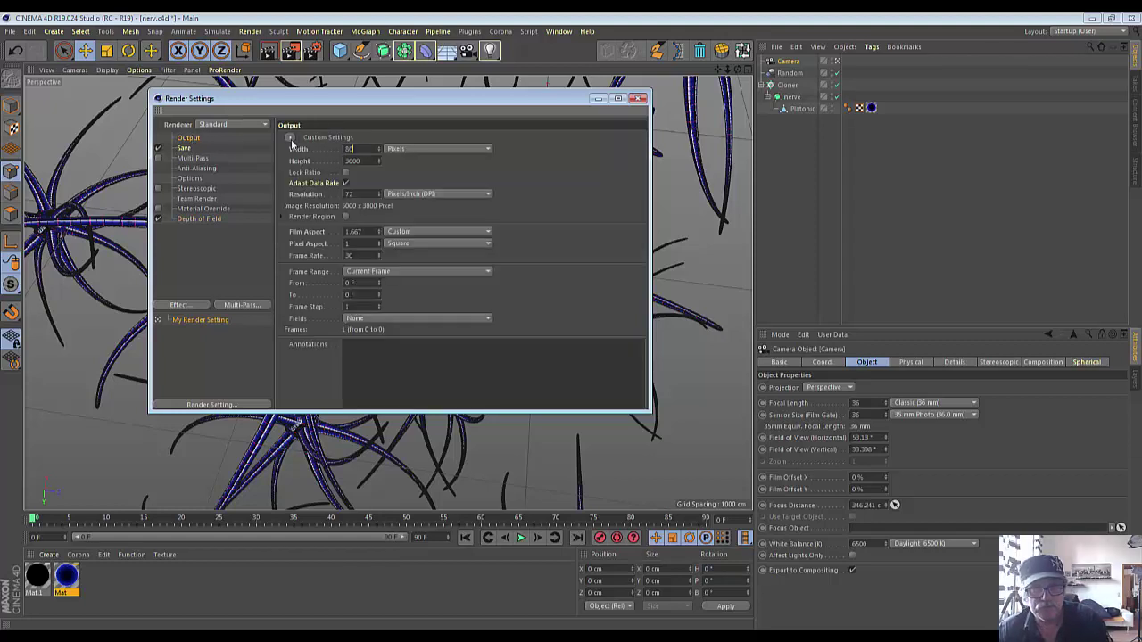
pyautogui.press('Tab')
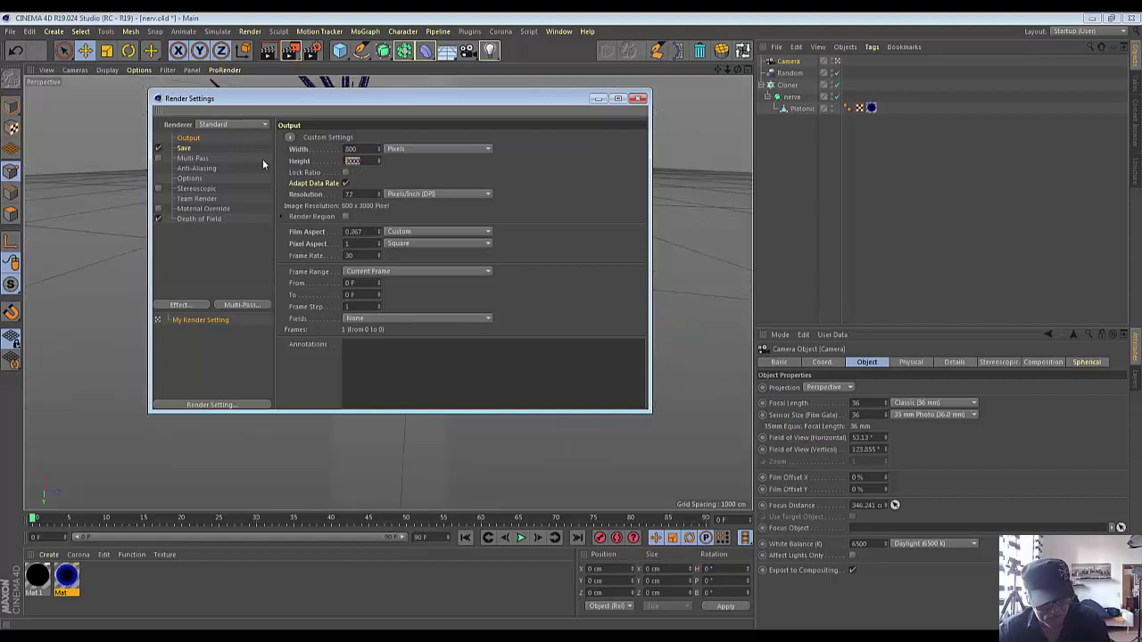
pyautogui.write('600')
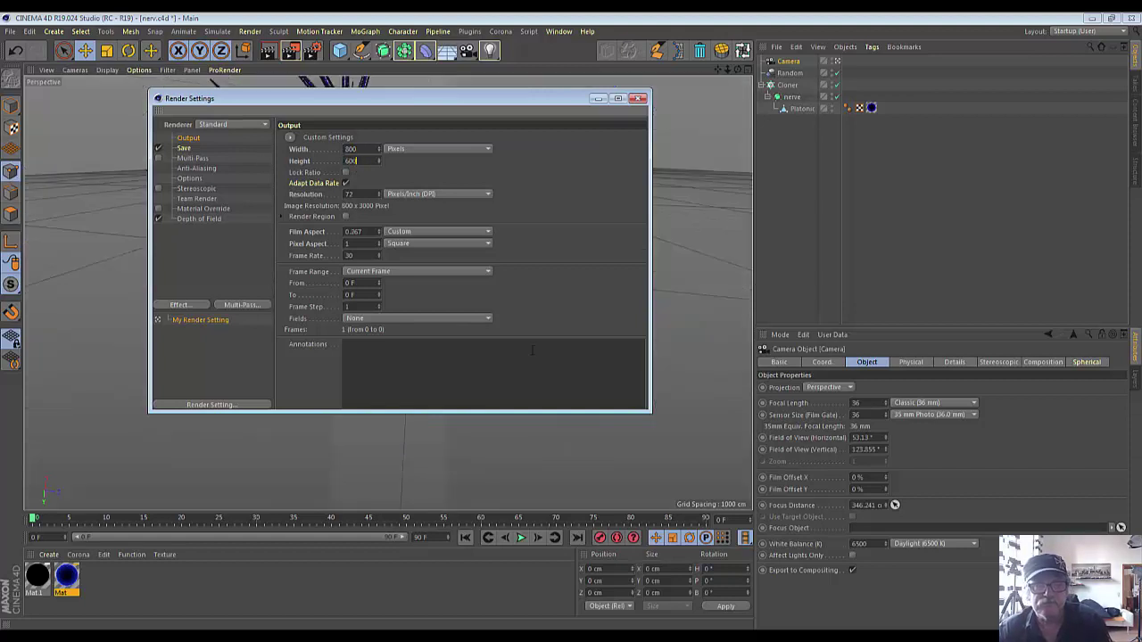
pyautogui.press('Return')
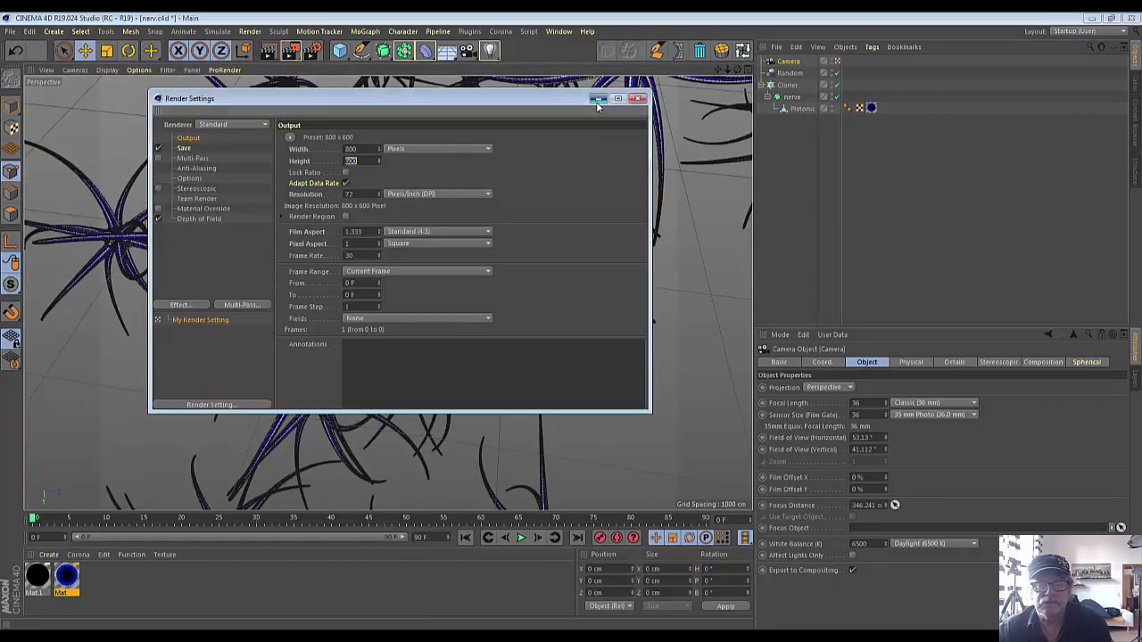
pyautogui.click(638, 98)
pyautogui.scroll(3, 440, 295)
pyautogui.scroll(2, 440, 294)
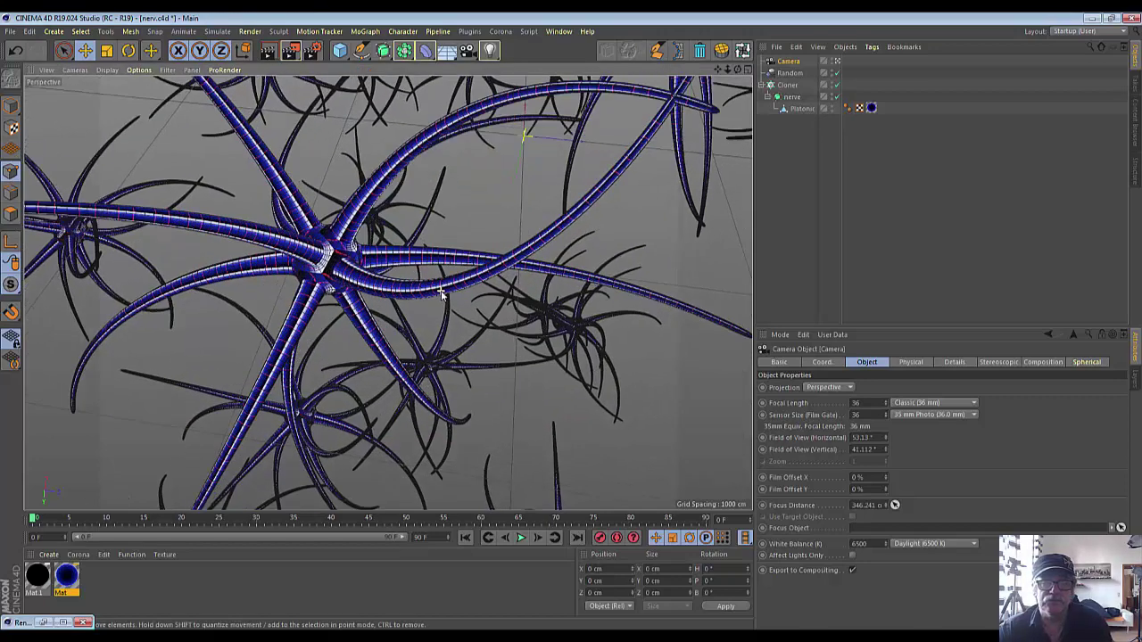
# Test-render the scene, then increase the camera's focus distance and render again to compare.
pyautogui.click(293, 54)
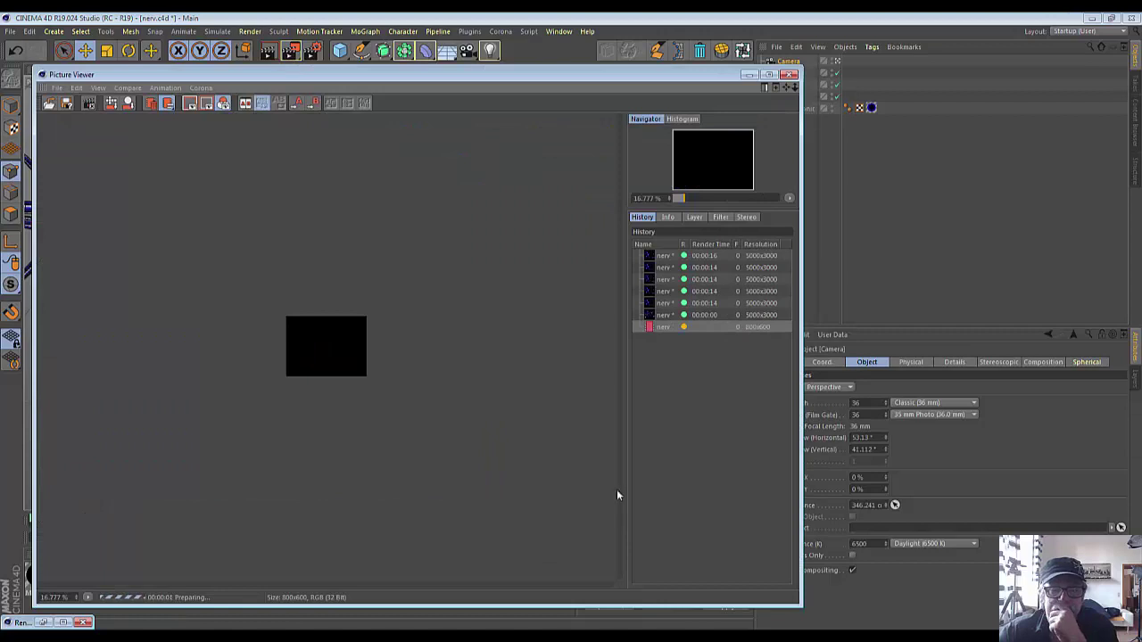
pyautogui.scroll(1, 318, 349)
pyautogui.scroll(2, 319, 349)
pyautogui.scroll(2, 318, 349)
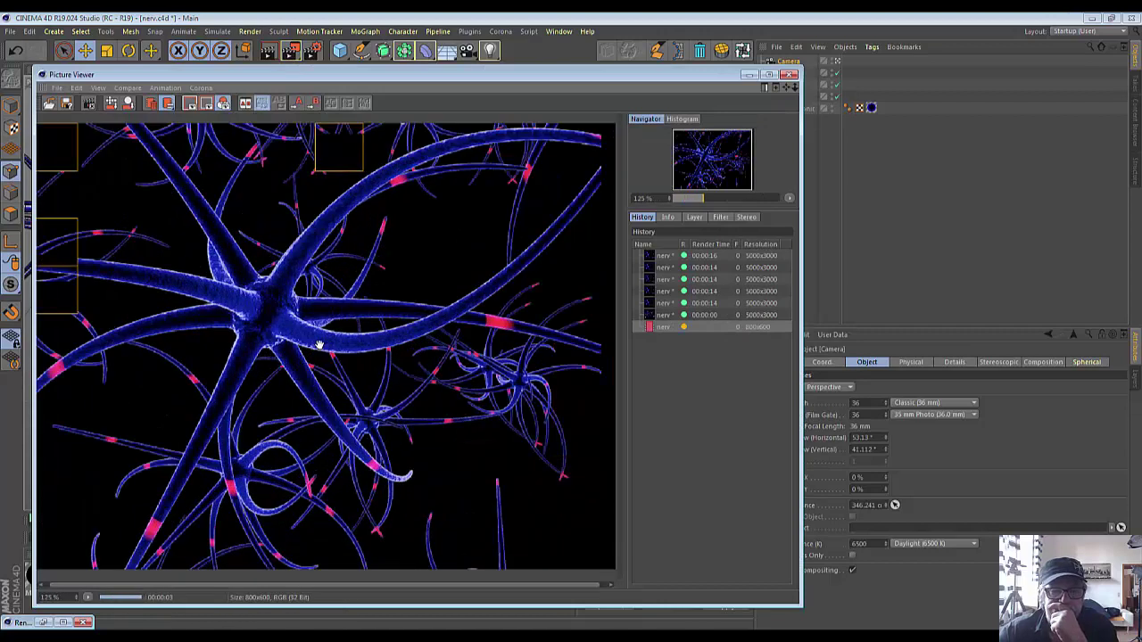
pyautogui.scroll(-1, 319, 349)
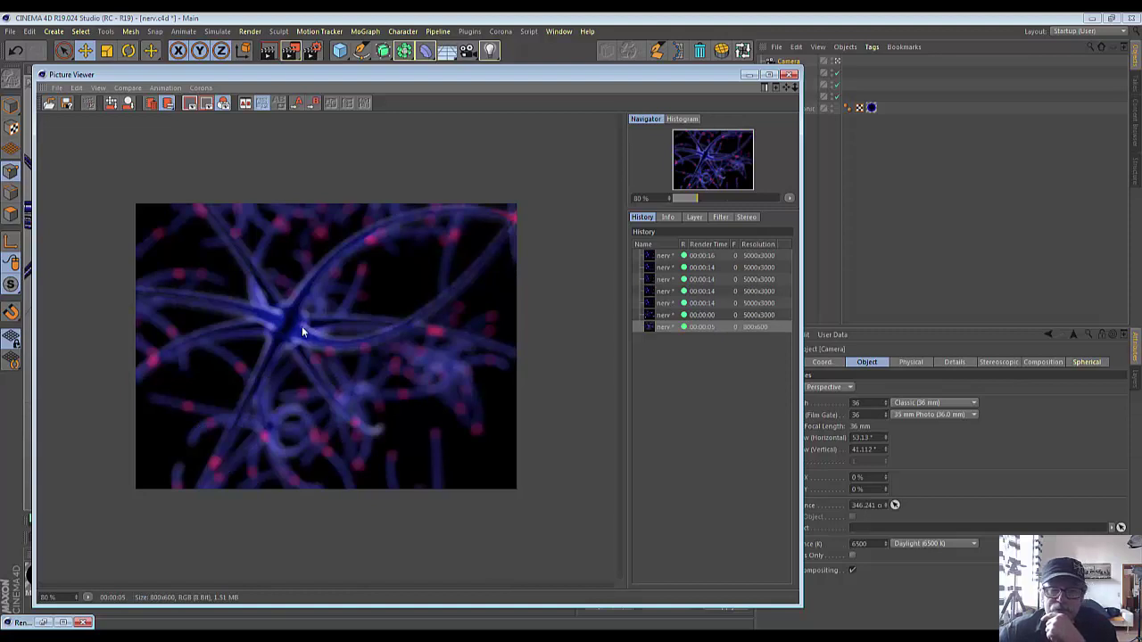
pyautogui.click(888, 507)
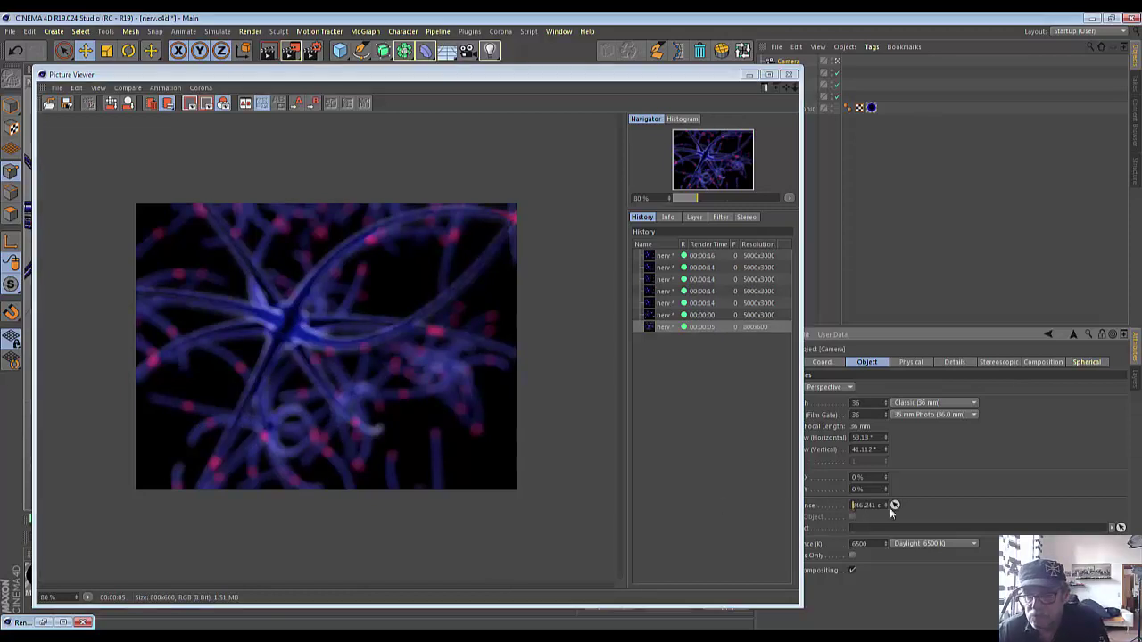
pyautogui.moveTo(887, 505); pyautogui.dragTo(887, 482)
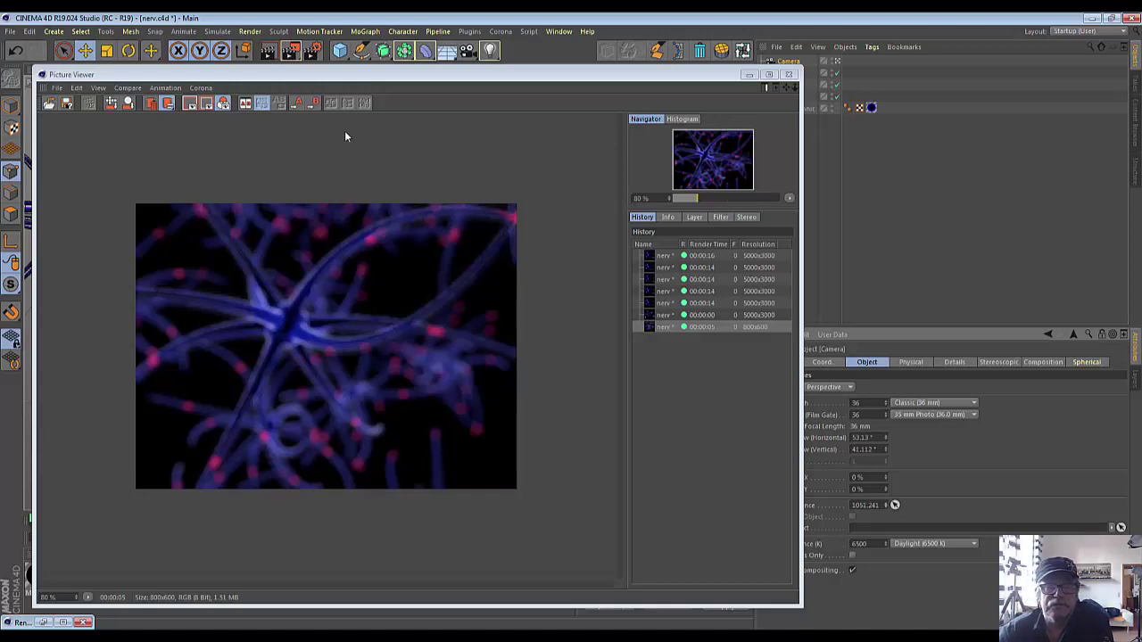
pyautogui.click(312, 50)
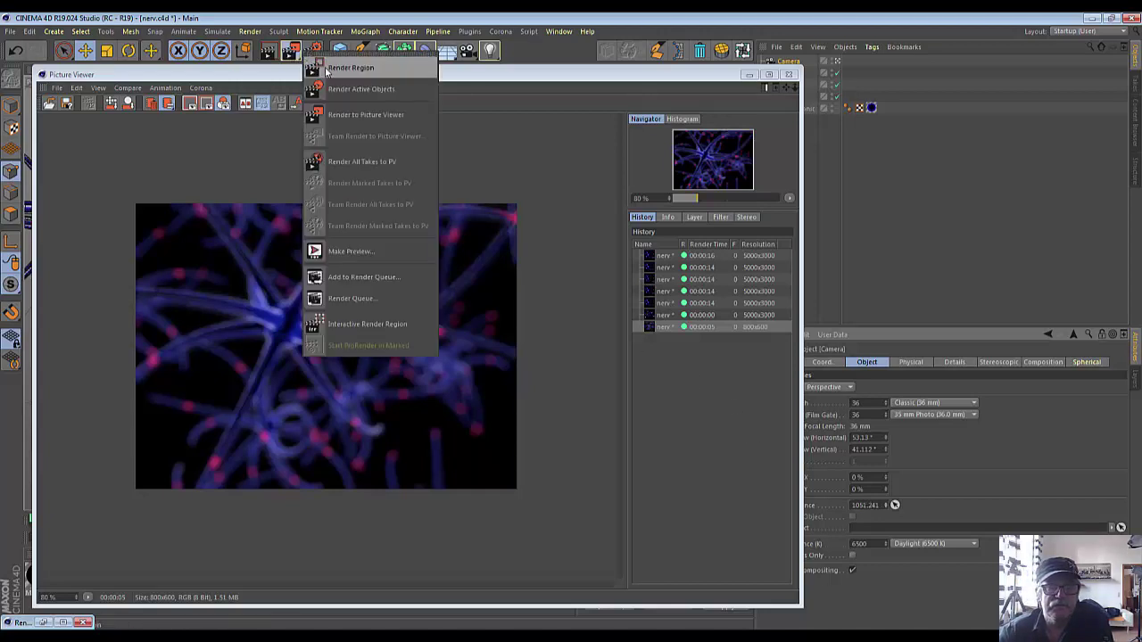
pyautogui.click(337, 114)
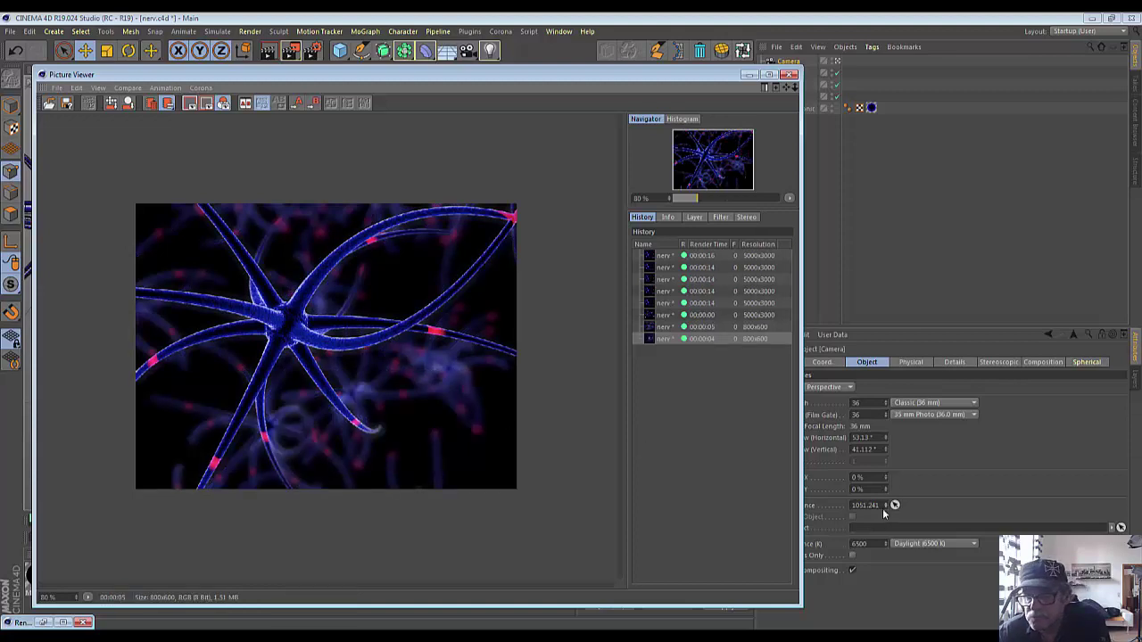
# Try lower and higher focus distances (about 1729 cm), re-render, settle on 32.241 cm, and close the viewer.
pyautogui.moveTo(887, 505); pyautogui.dragTo(887, 553)
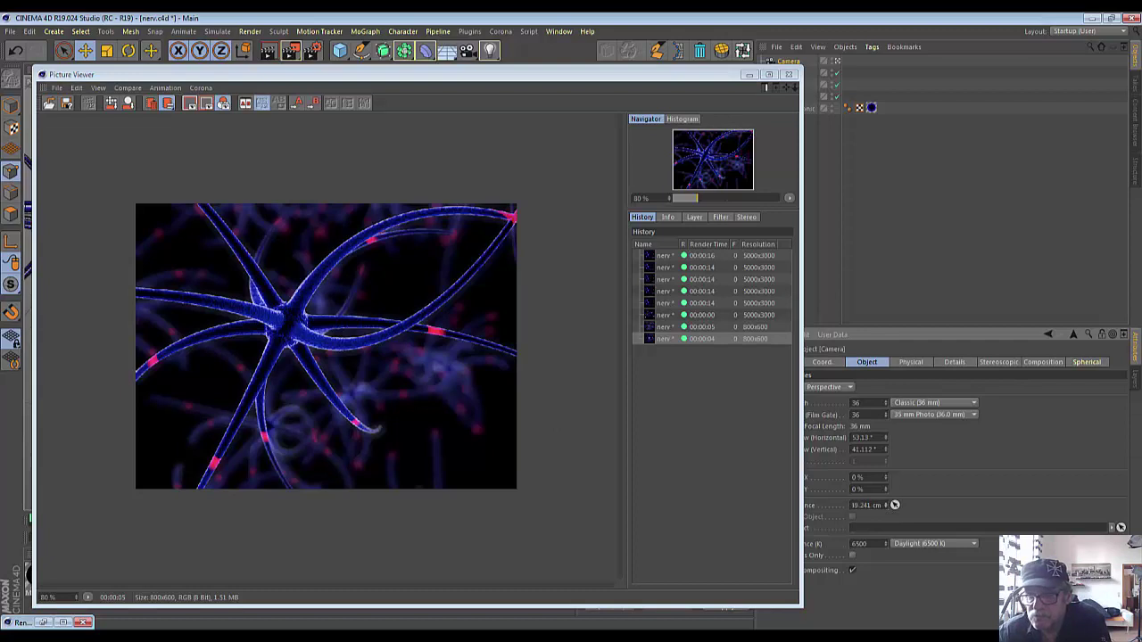
pyautogui.moveTo(887, 505); pyautogui.dragTo(887, 535)
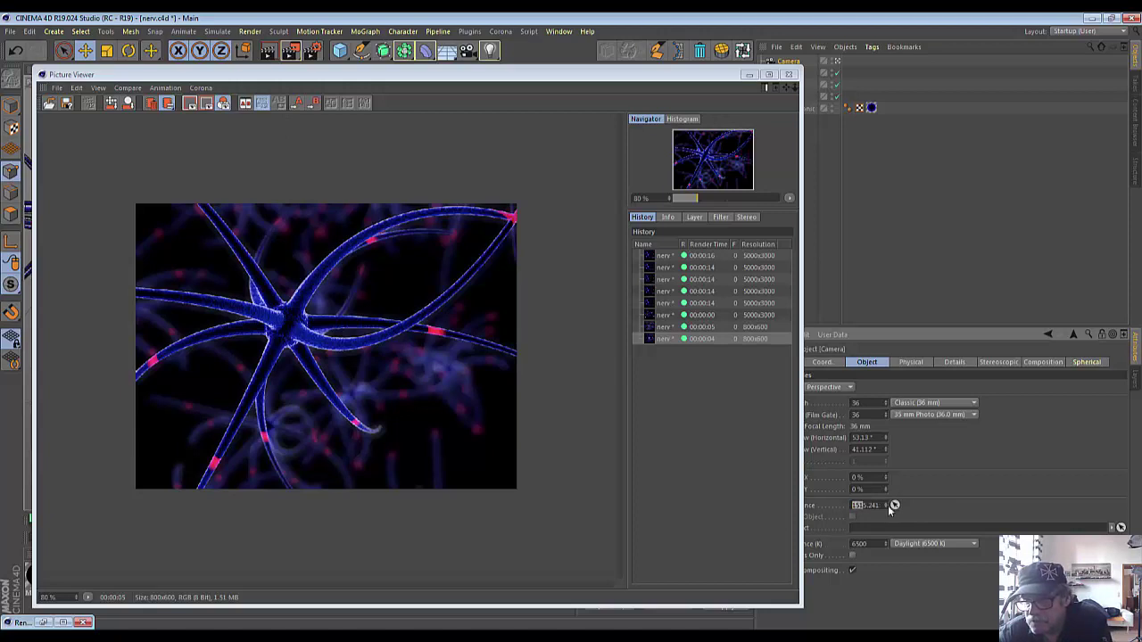
pyautogui.moveTo(887, 505); pyautogui.dragTo(887, 464)
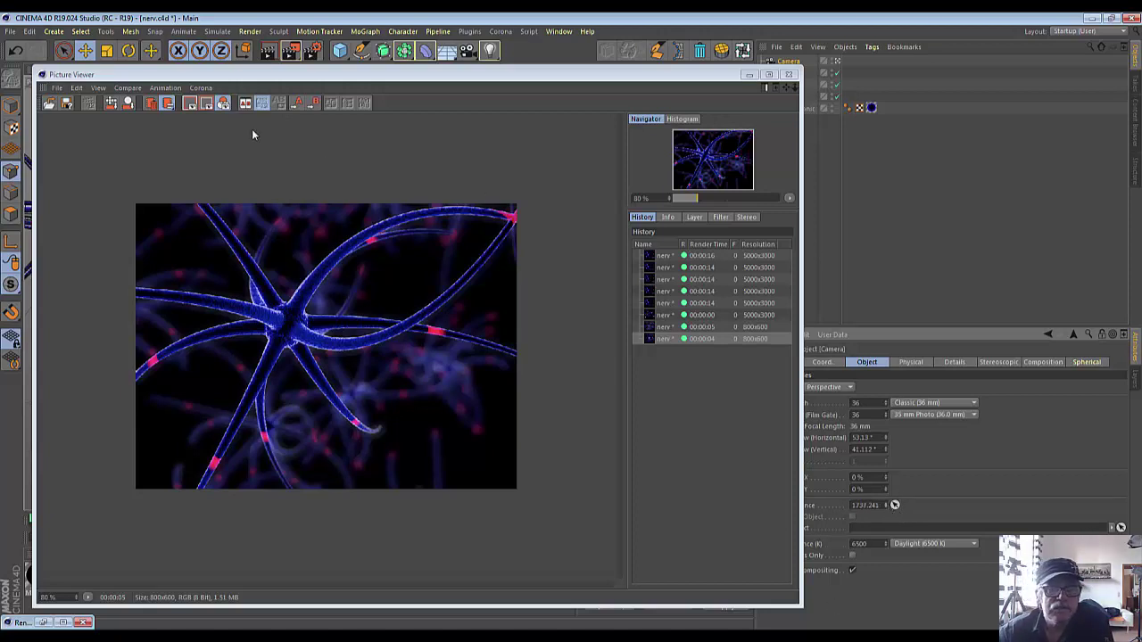
pyautogui.click(292, 54)
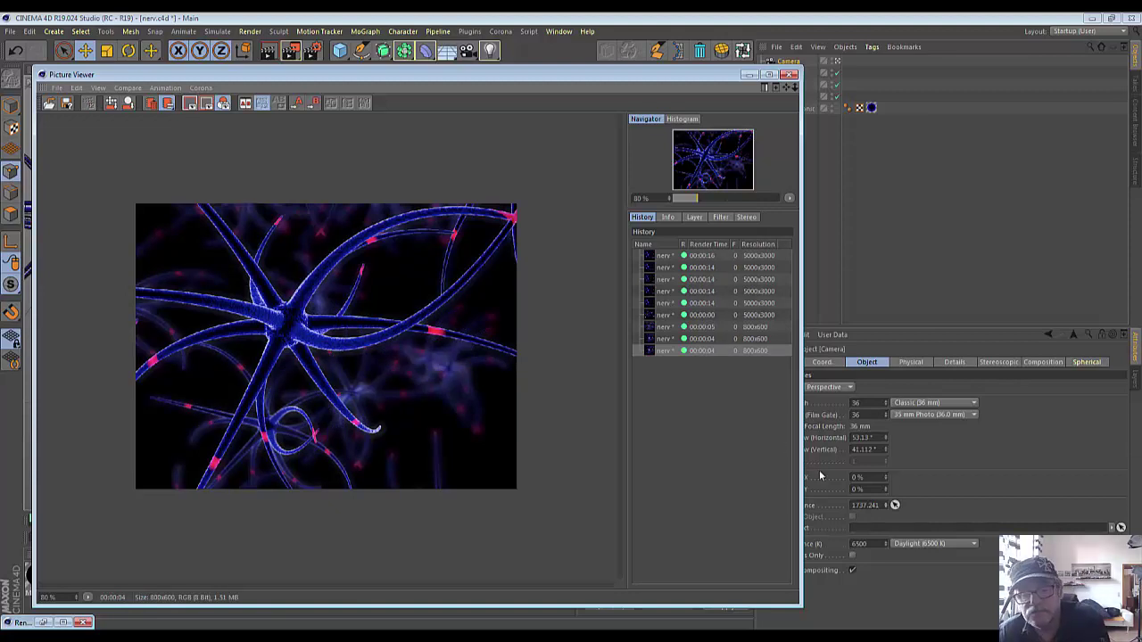
pyautogui.click(879, 505)
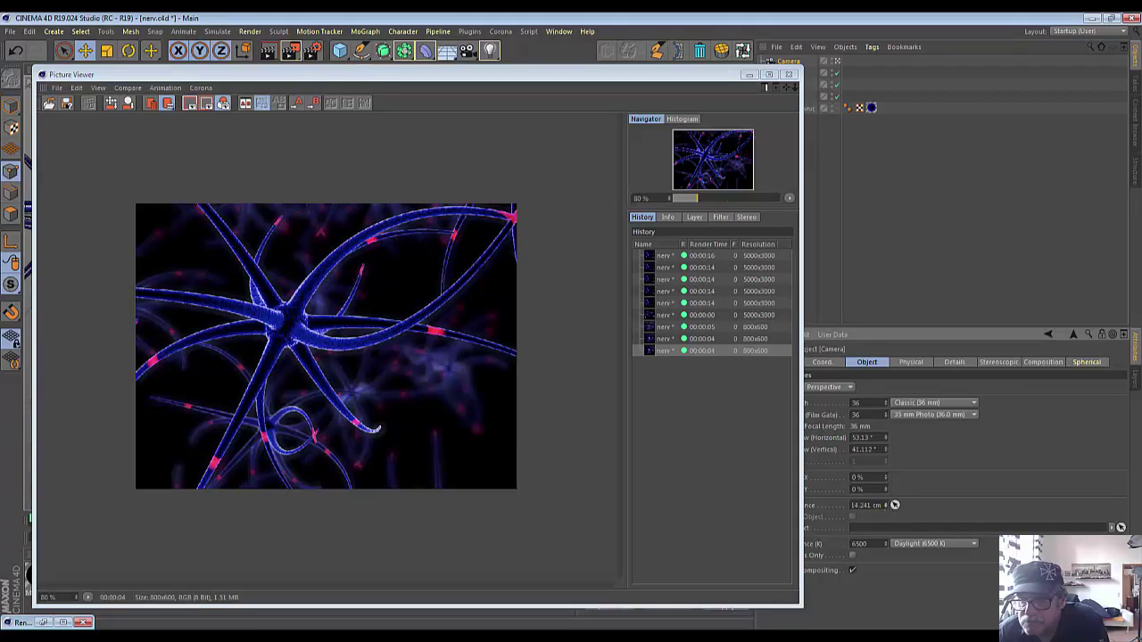
pyautogui.click(886, 502)
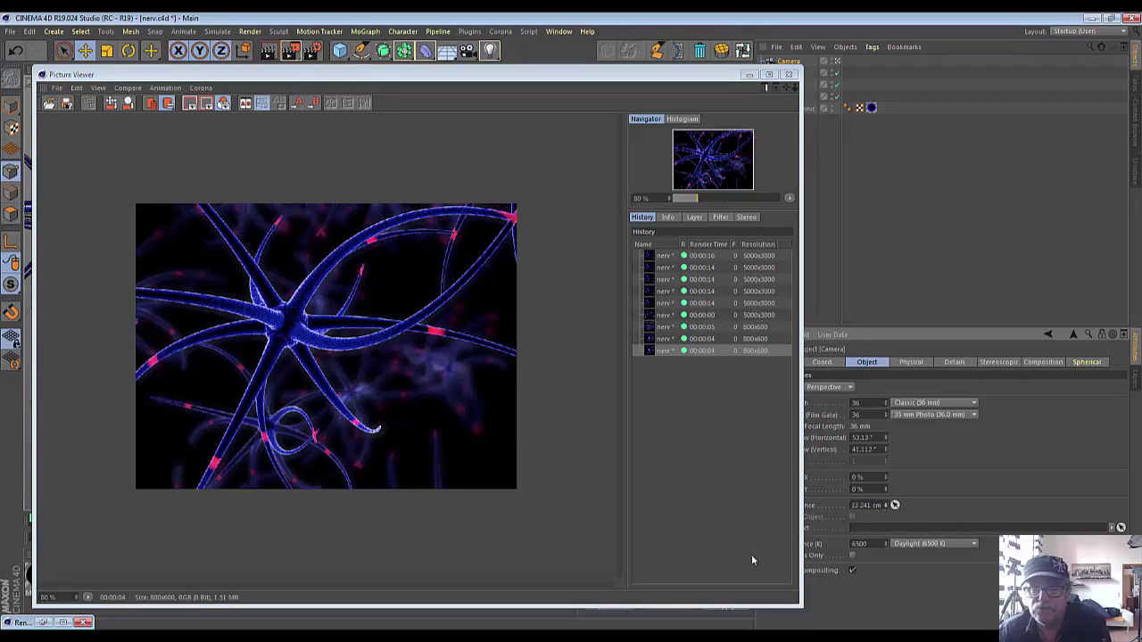
pyautogui.click(766, 75)
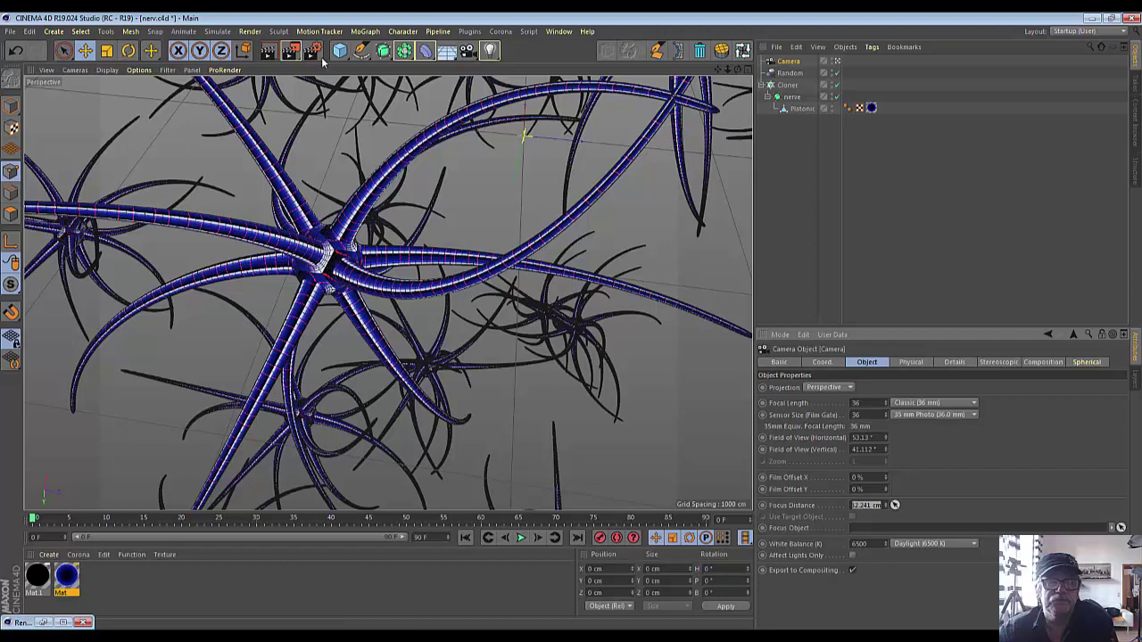
# Enter width 5000 and height 3000 in Render Settings, put it away, and orbit around the central nerve cell.
pyautogui.click(314, 55)
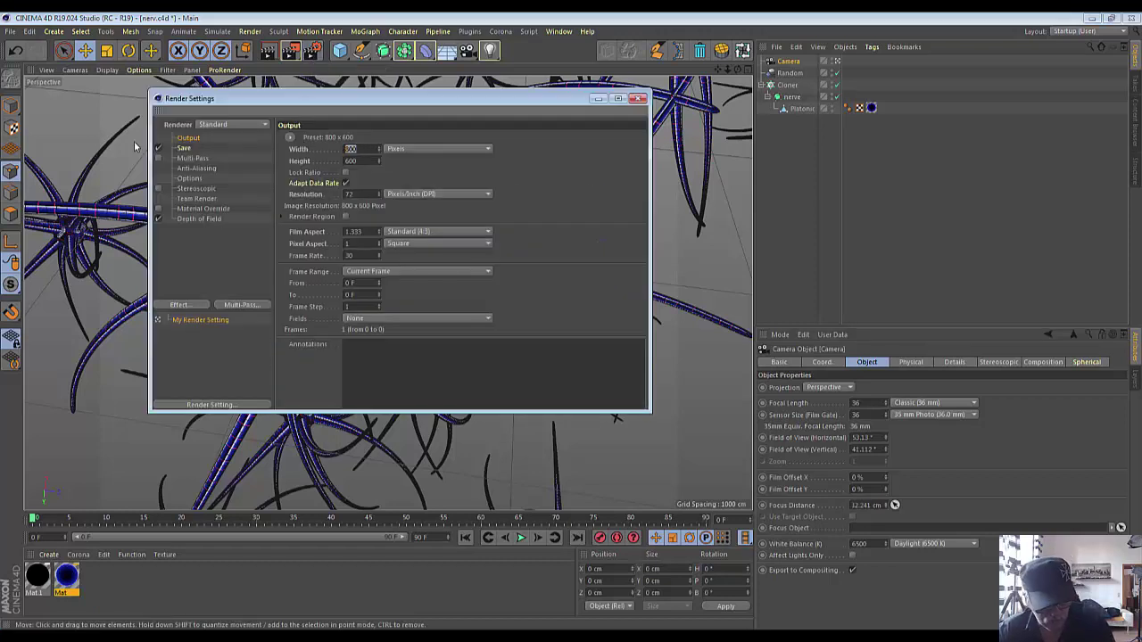
pyautogui.write('5000')
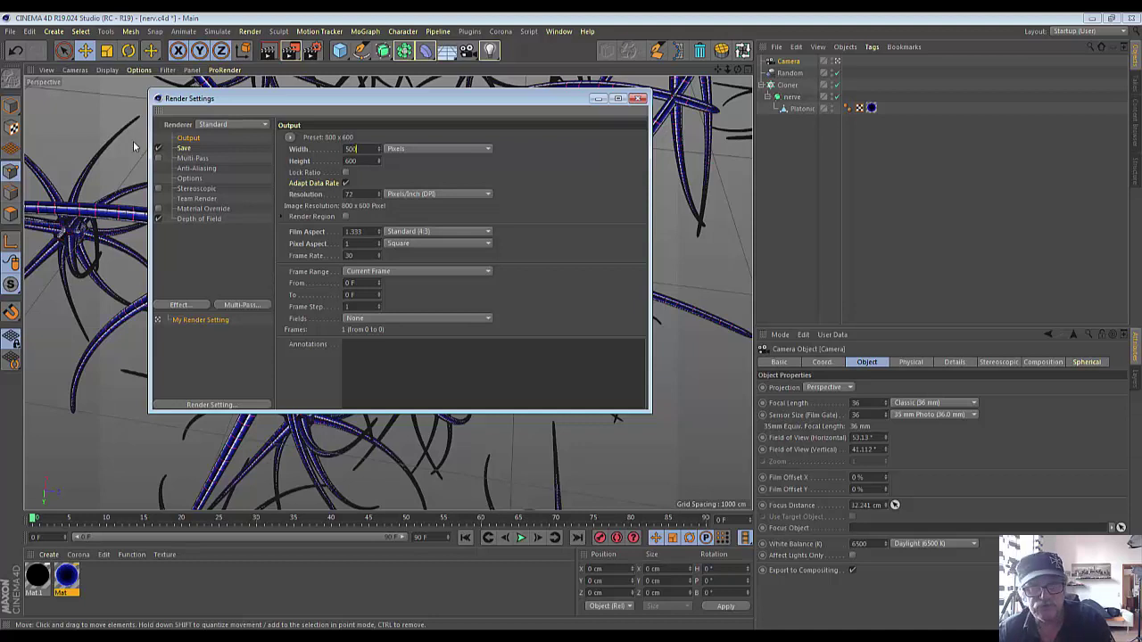
pyautogui.press('Tab')
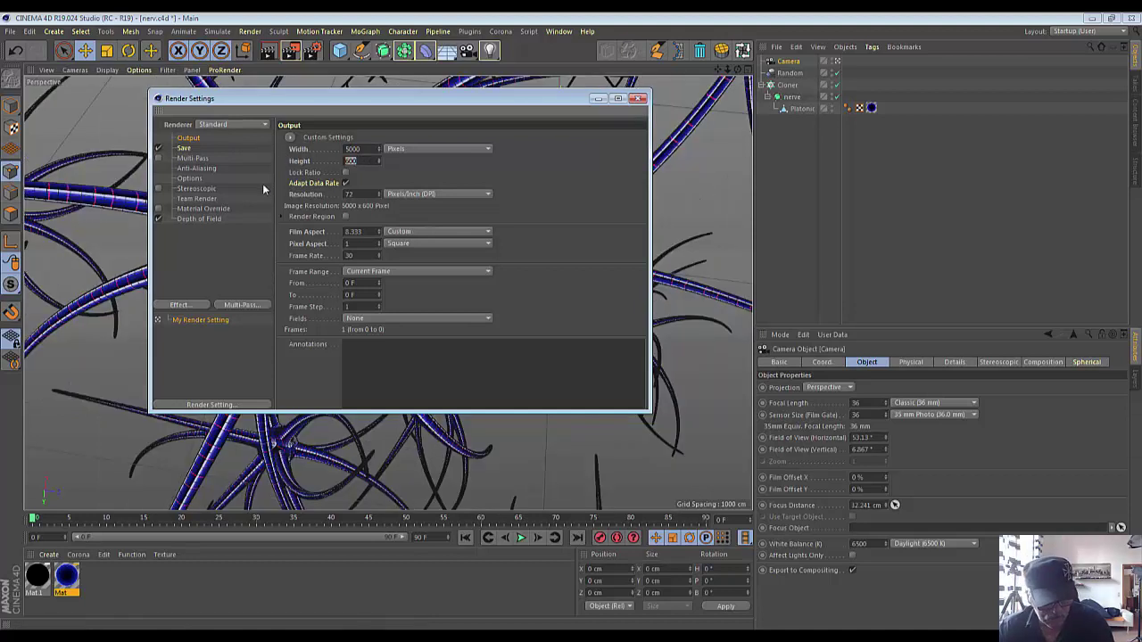
pyautogui.write('3000')
pyautogui.press('Return')
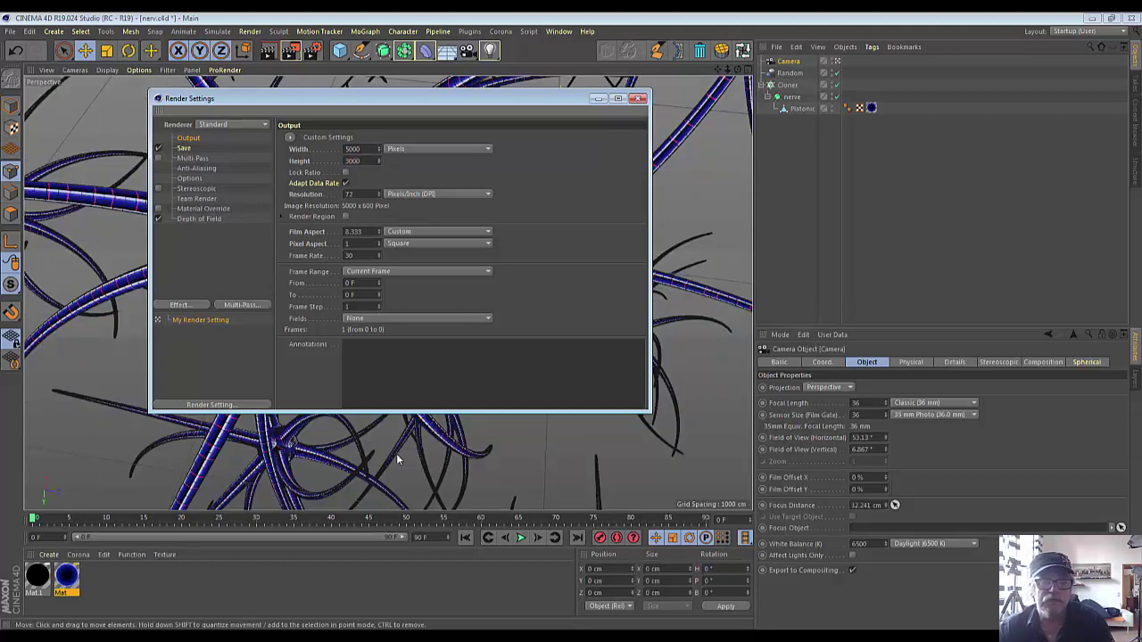
pyautogui.click(598, 98)
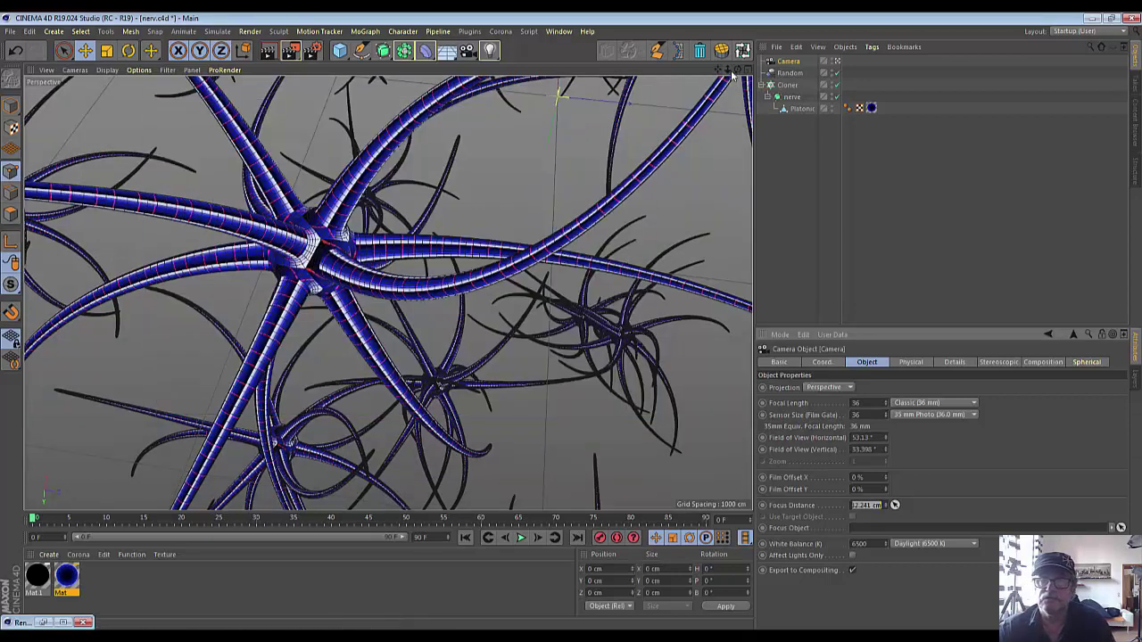
pyautogui.keyDown('alt'); pyautogui.moveTo(631, 223); pyautogui.dragTo(388, 292); pyautogui.keyUp('alt')
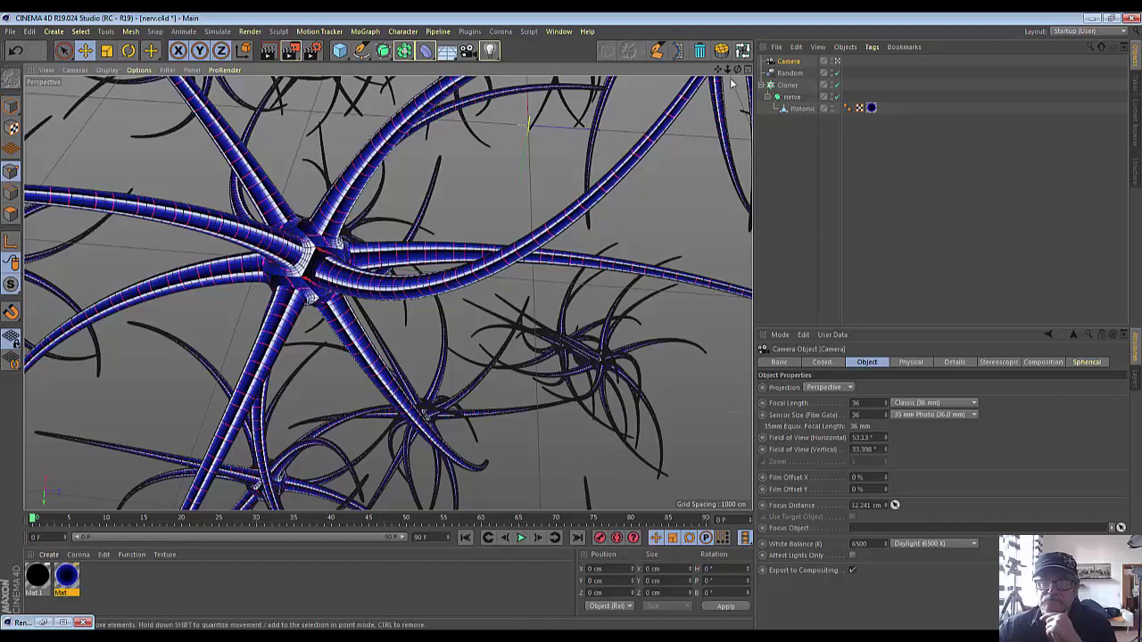
pyautogui.moveTo(731, 79); pyautogui.dragTo(388, 292)
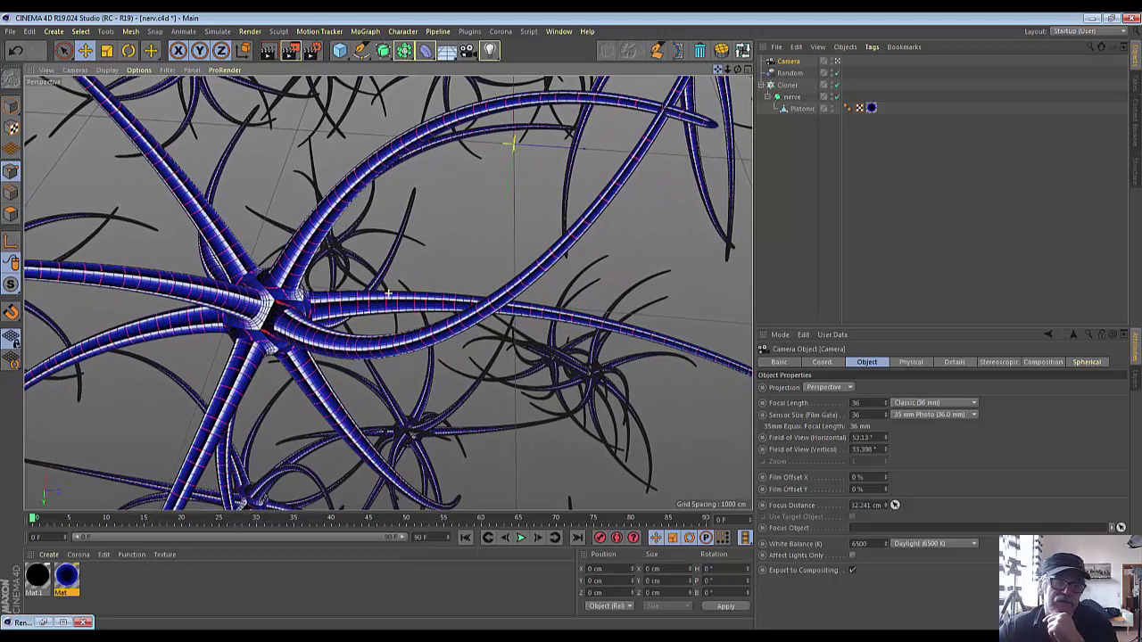
# Render the 5000x3000 depth-of-field nerve-cell image to the Picture Viewer and zoom out to see it whole.
pyautogui.click(292, 54)
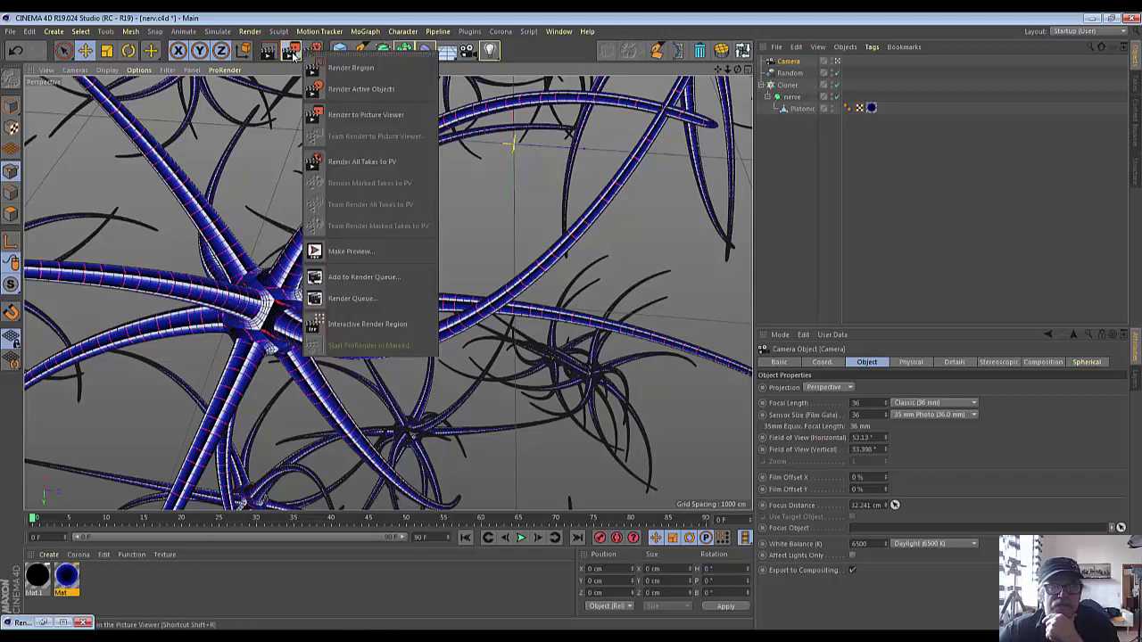
pyautogui.click(366, 114)
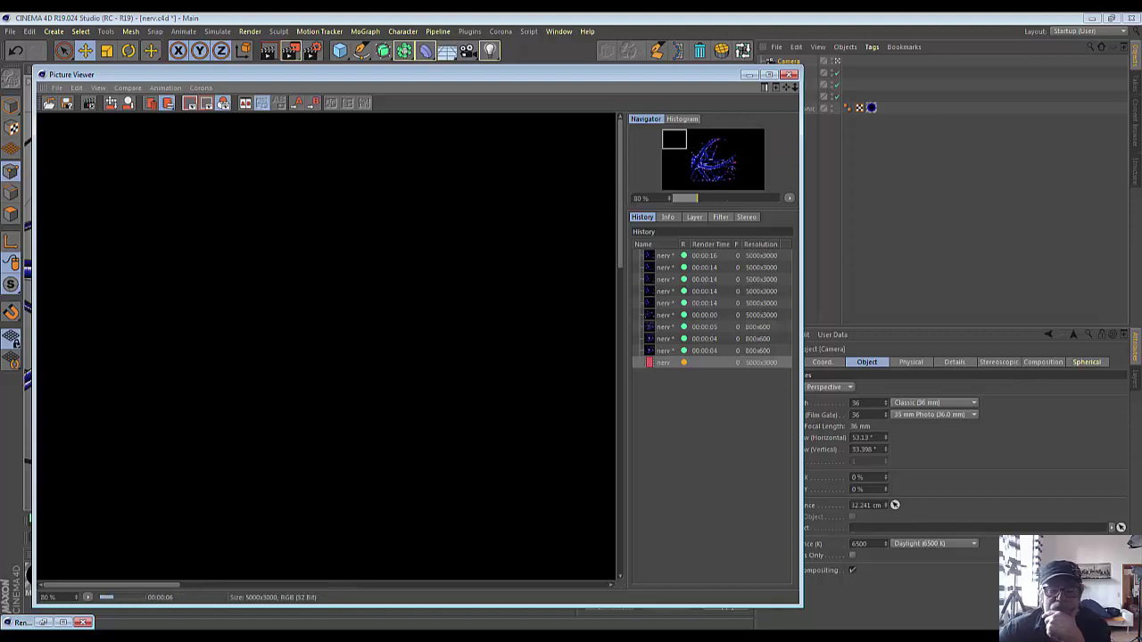
pyautogui.scroll(-3, 436, 430)
pyautogui.scroll(-4, 436, 432)
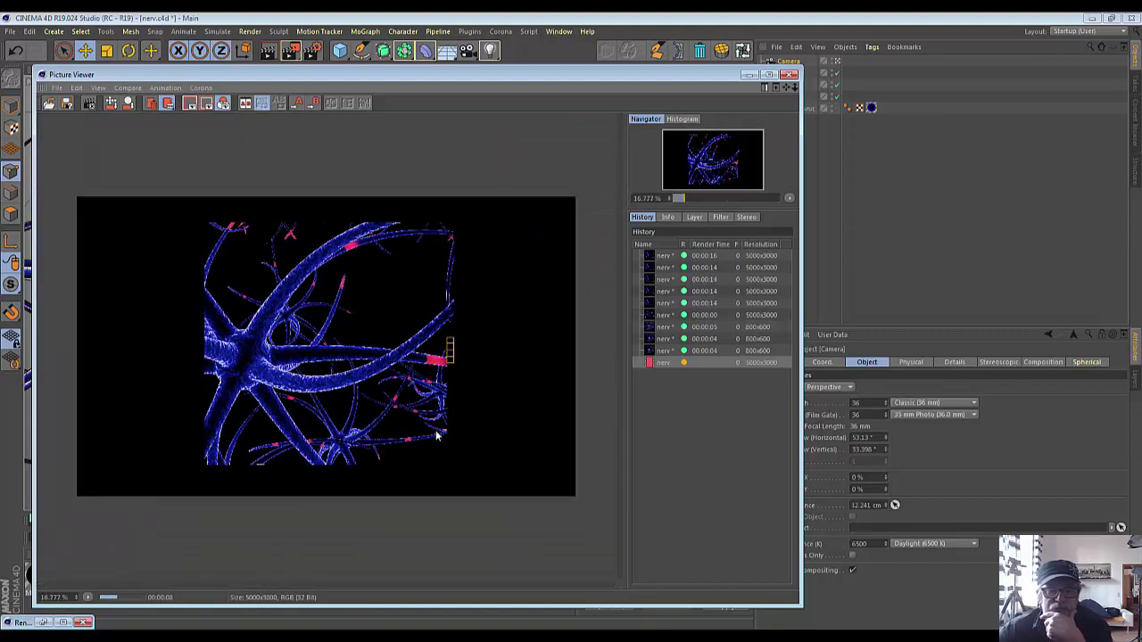